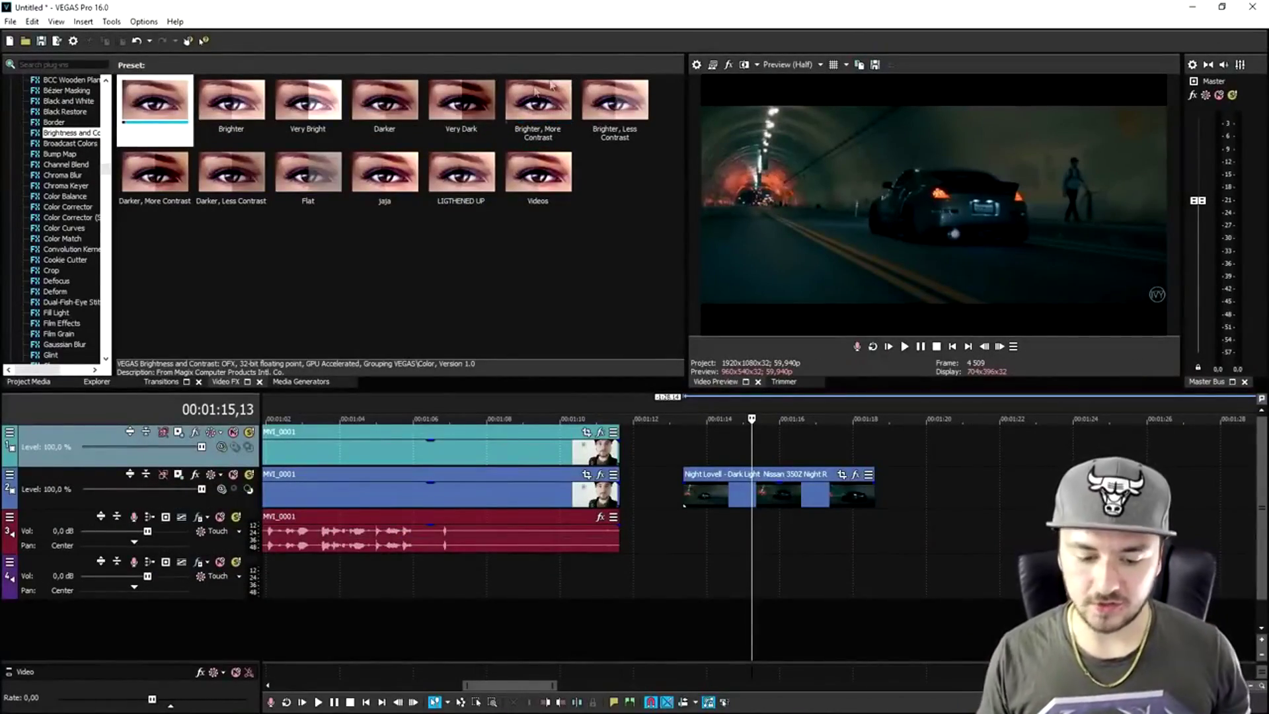
Play the Night Lovell car clip from its start, stop, then select it on track 2
scroll(609, 434, down, 5)
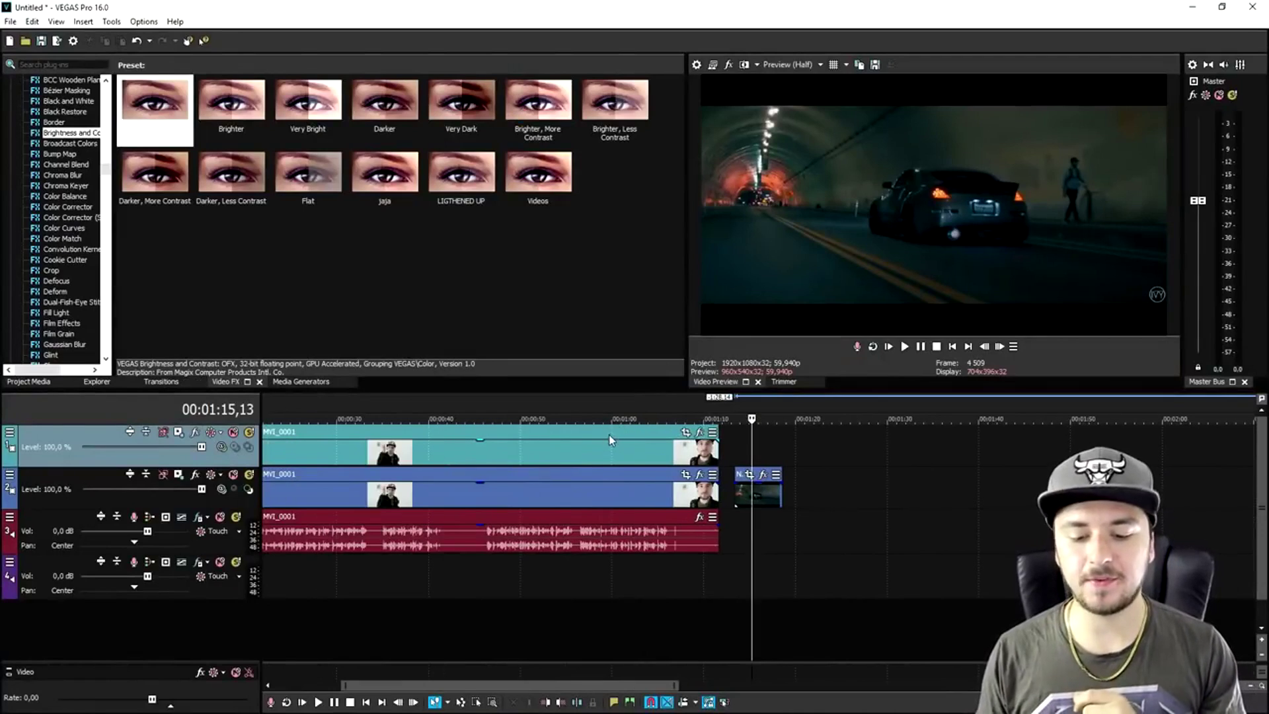
scroll(611, 442, up, 8)
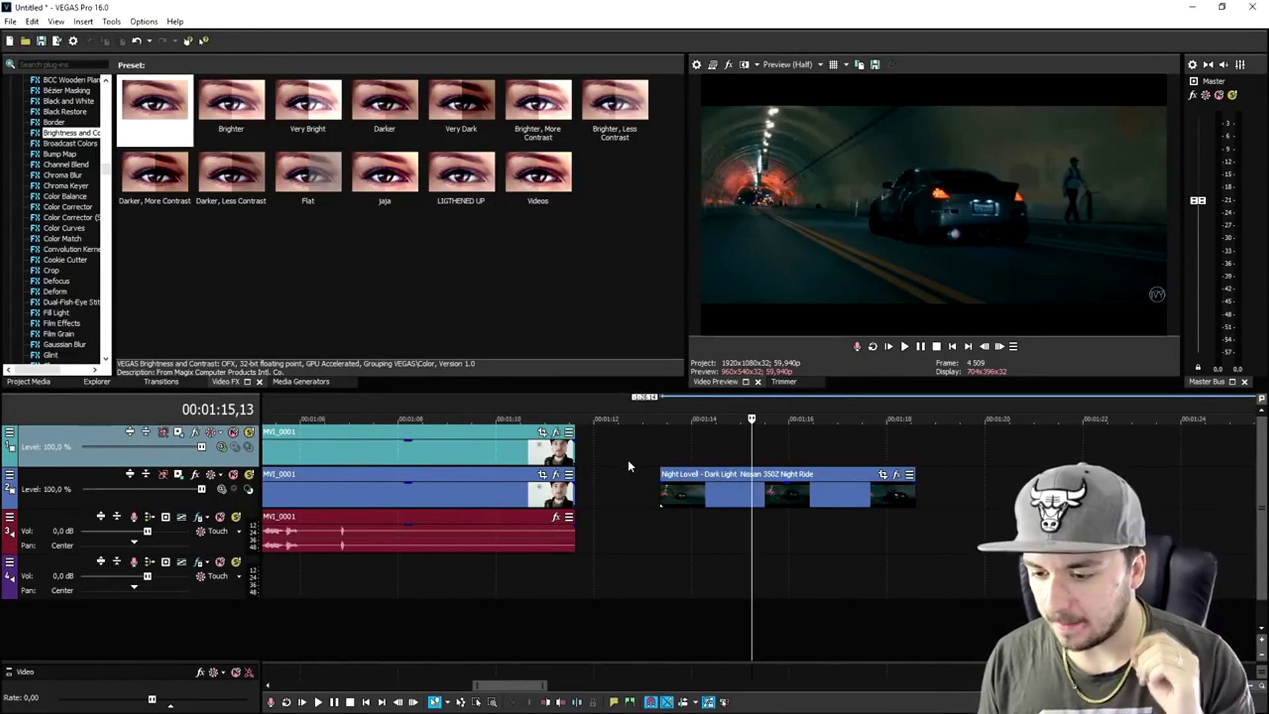
scroll(629, 454, down, 4)
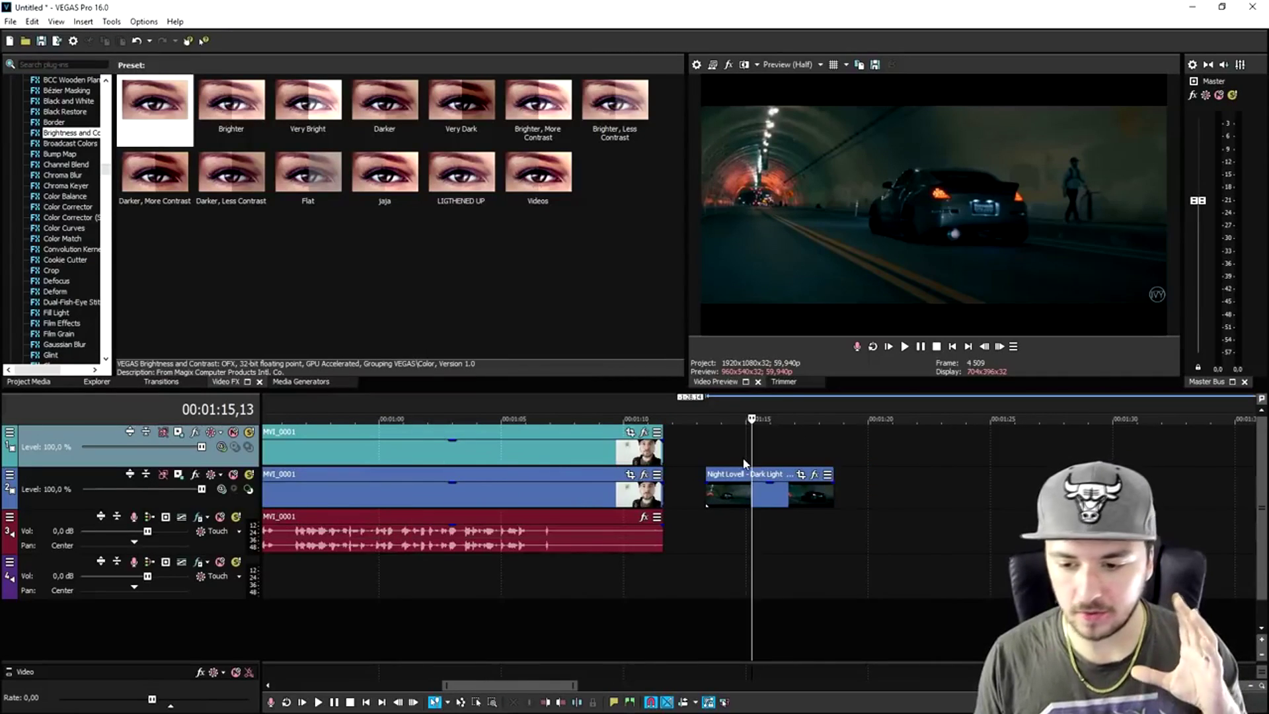
scroll(754, 462, up, 3)
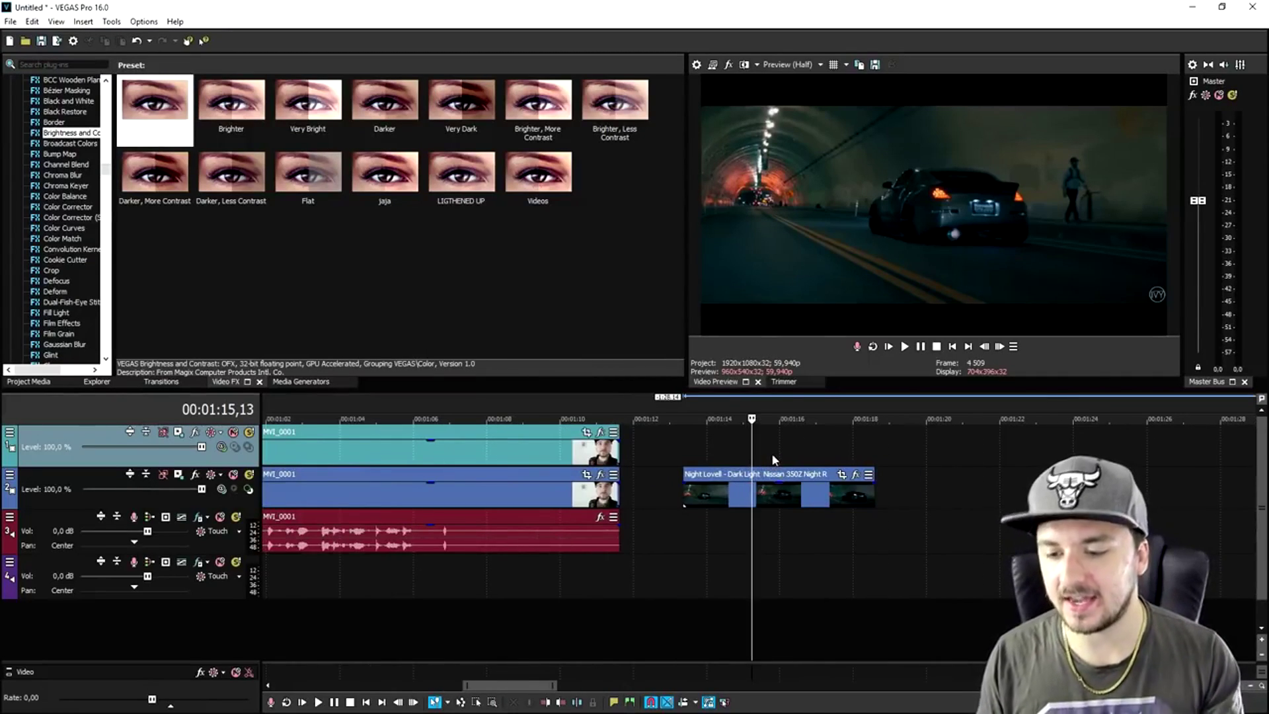
click(711, 441)
click(691, 446)
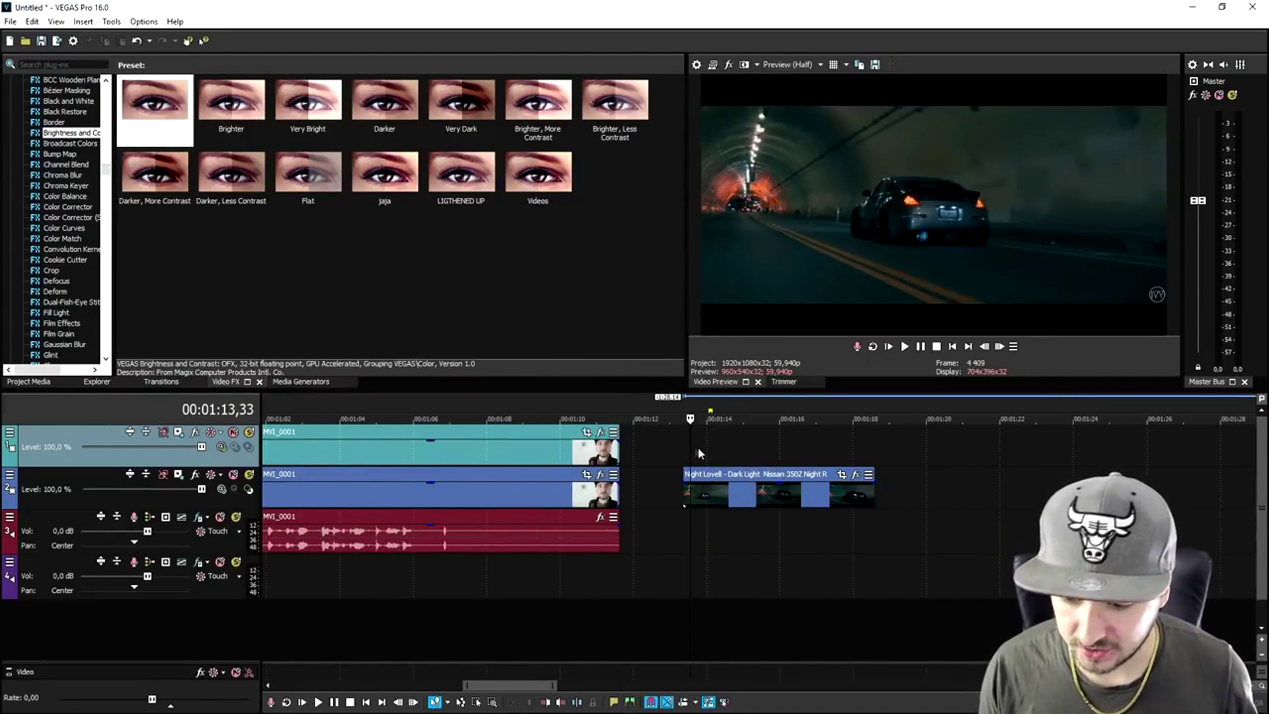
click(700, 448)
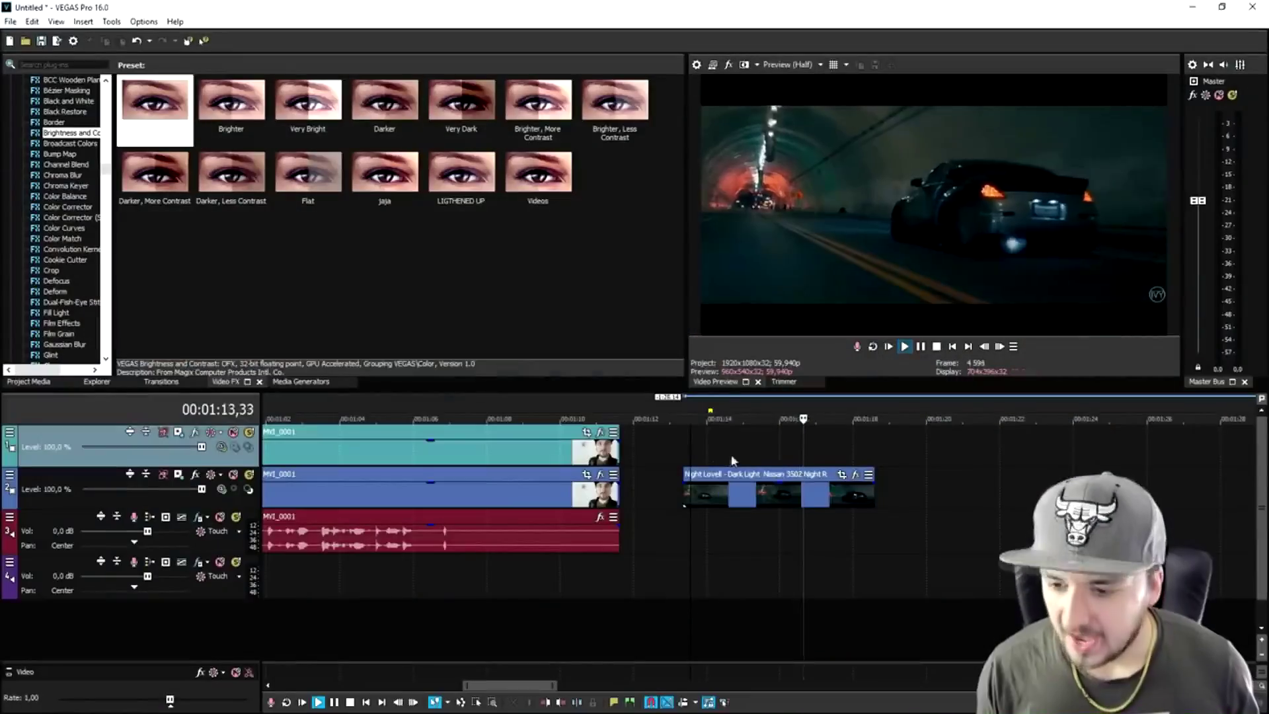
key(space)
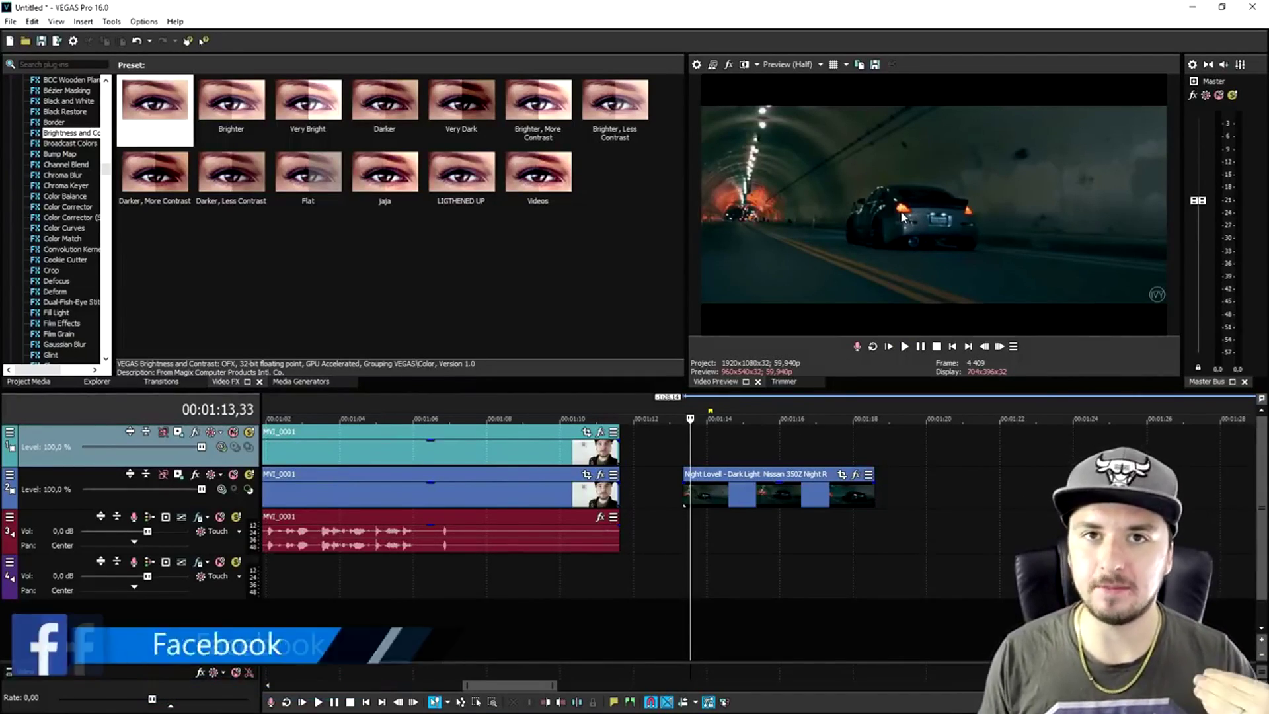
click(694, 496)
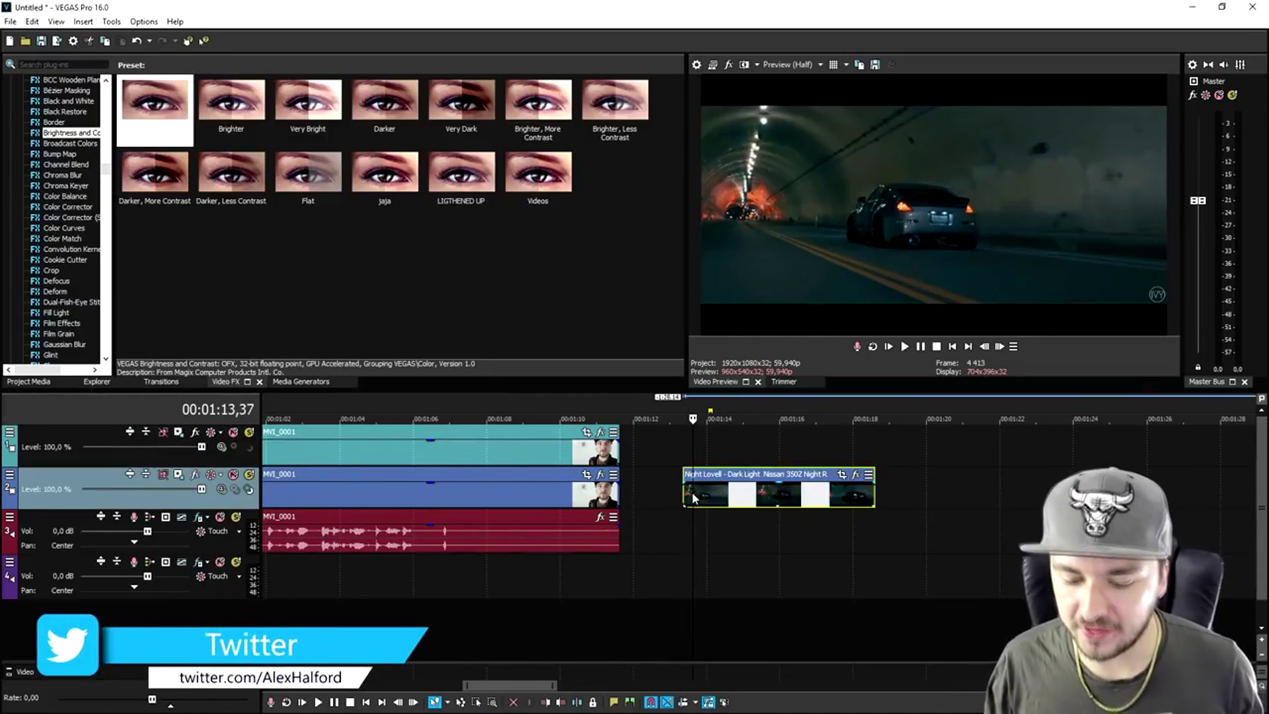
Shift the car clip later on track 2 and paste a duplicate copy with Ctrl+C, Ctrl+V
drag(788, 506, 858, 503)
click(806, 495)
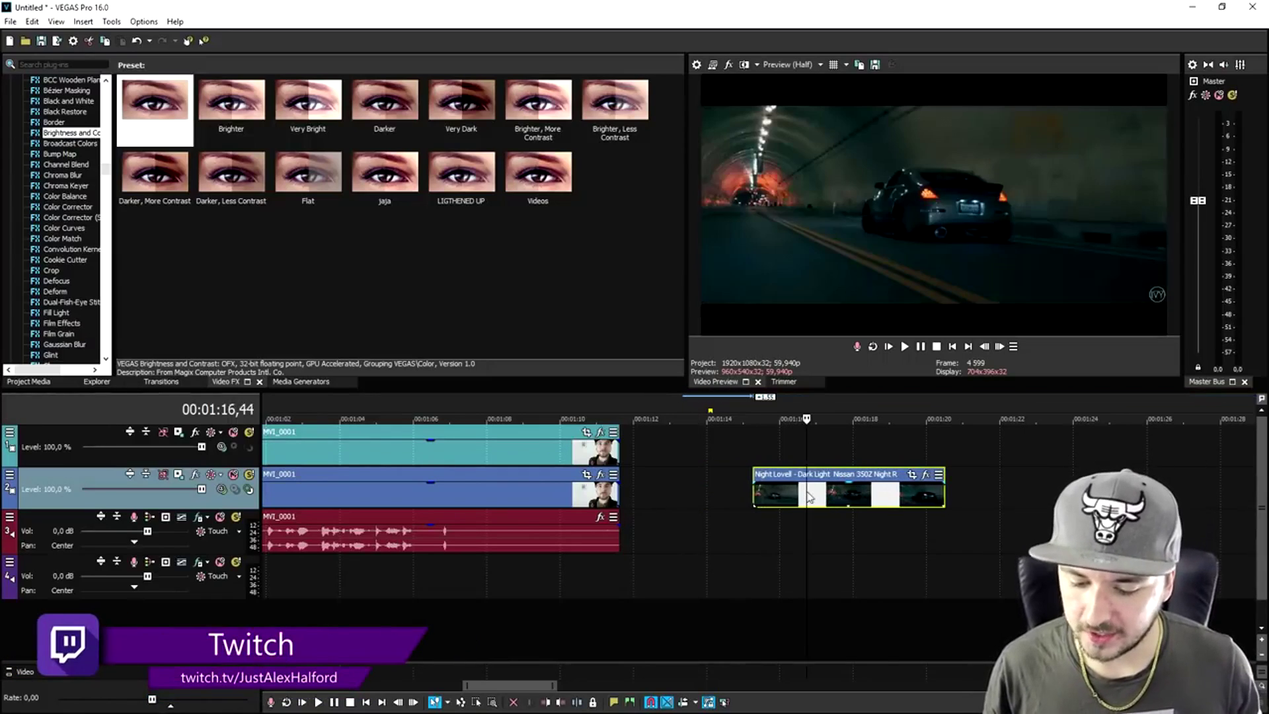
key(ctrl+c)
key(ctrl+v)
scroll(860, 490, down, 2)
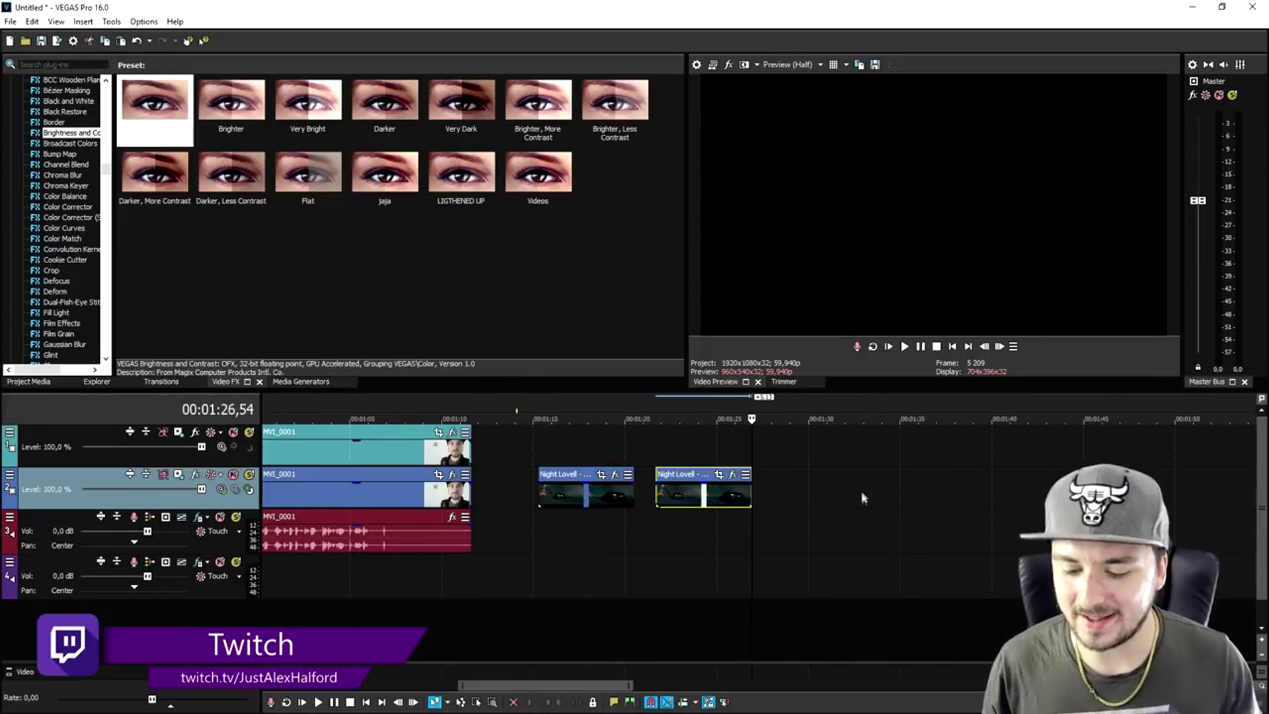
scroll(732, 497, up, 1)
Stack one copy on track 1 above the other and lower the track 2 clip's opacity
drag(534, 475, 701, 462)
scroll(699, 463, up, 2)
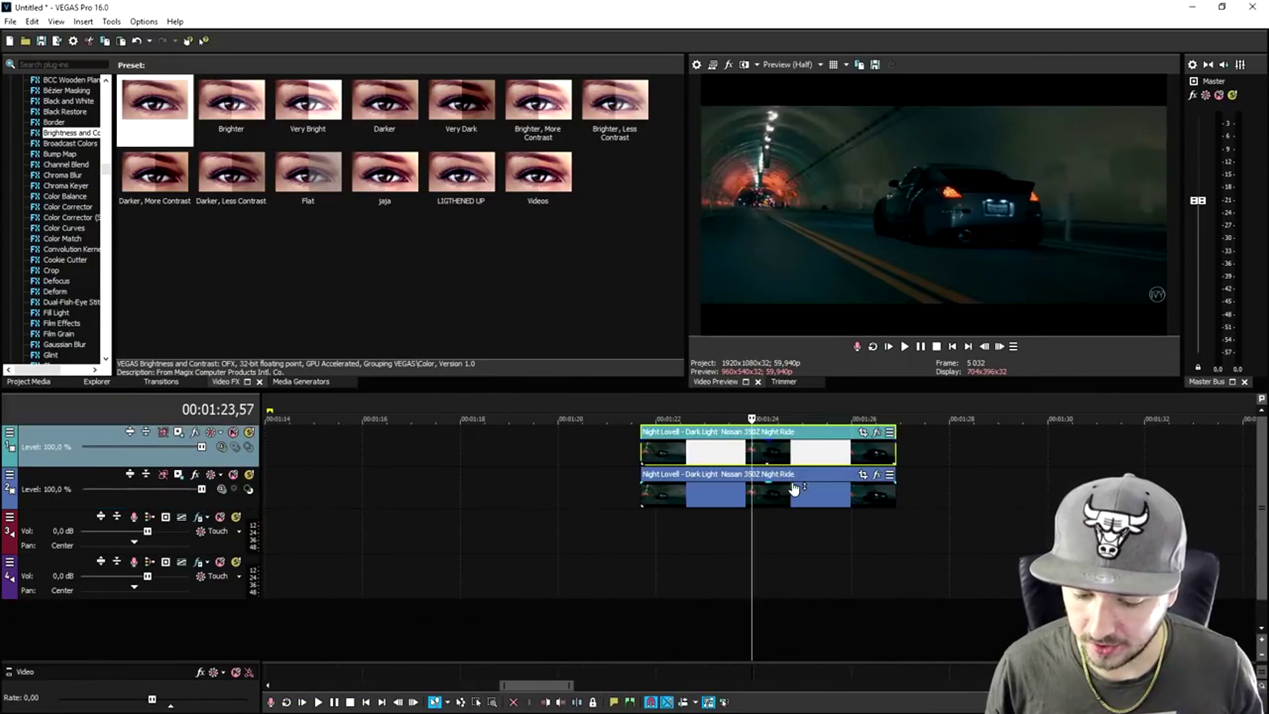
click(786, 486)
drag(714, 466, 708, 553)
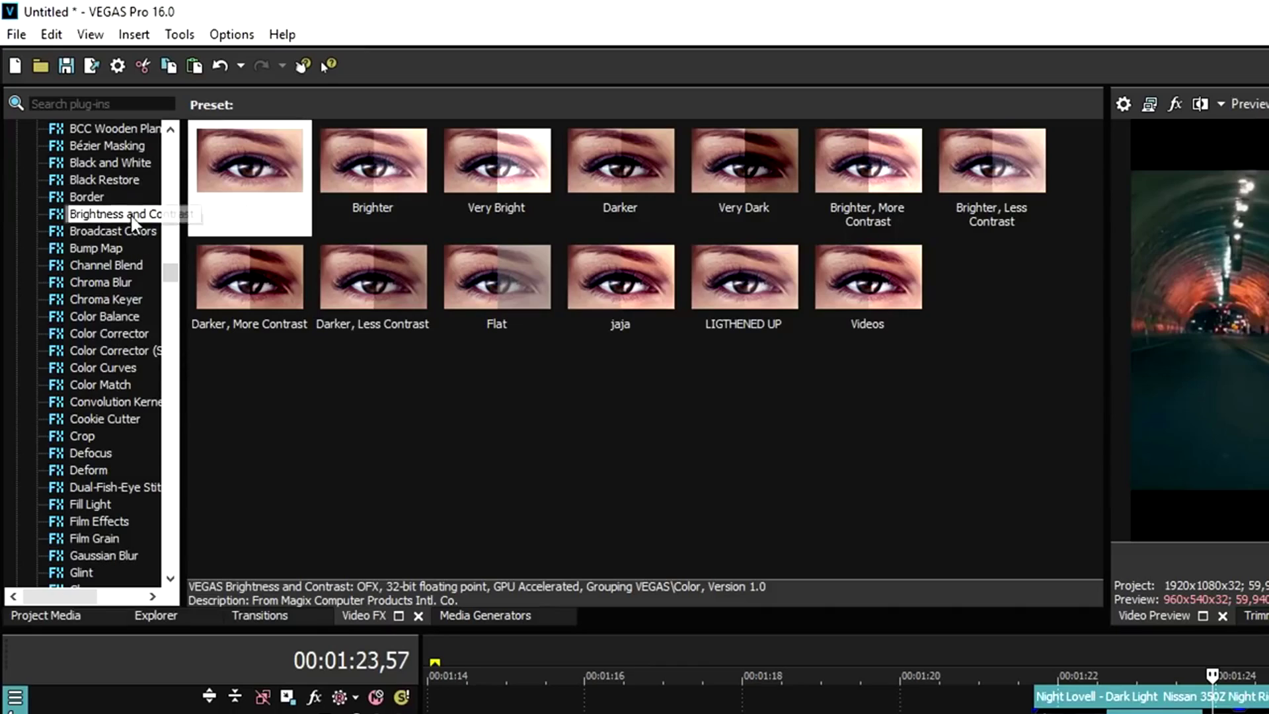
Apply the Bézier Masking Circle preset to the top car clip
scroll(141, 228, up, 2)
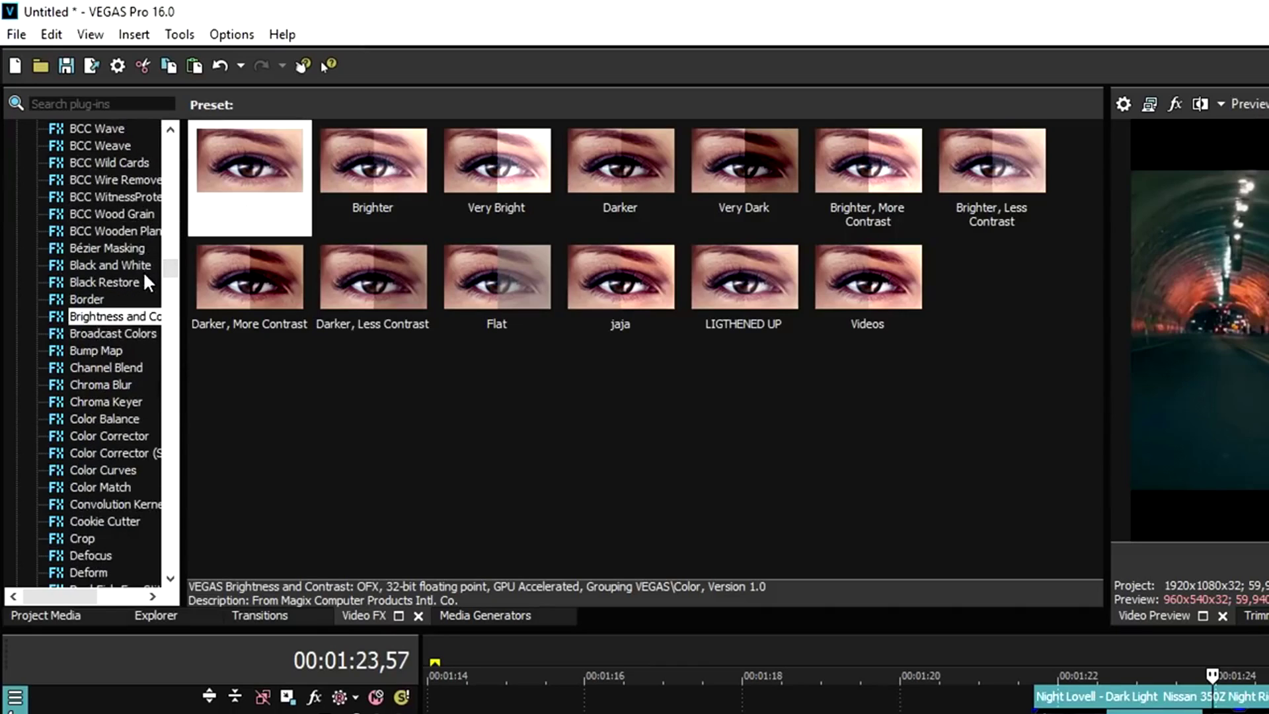
click(125, 246)
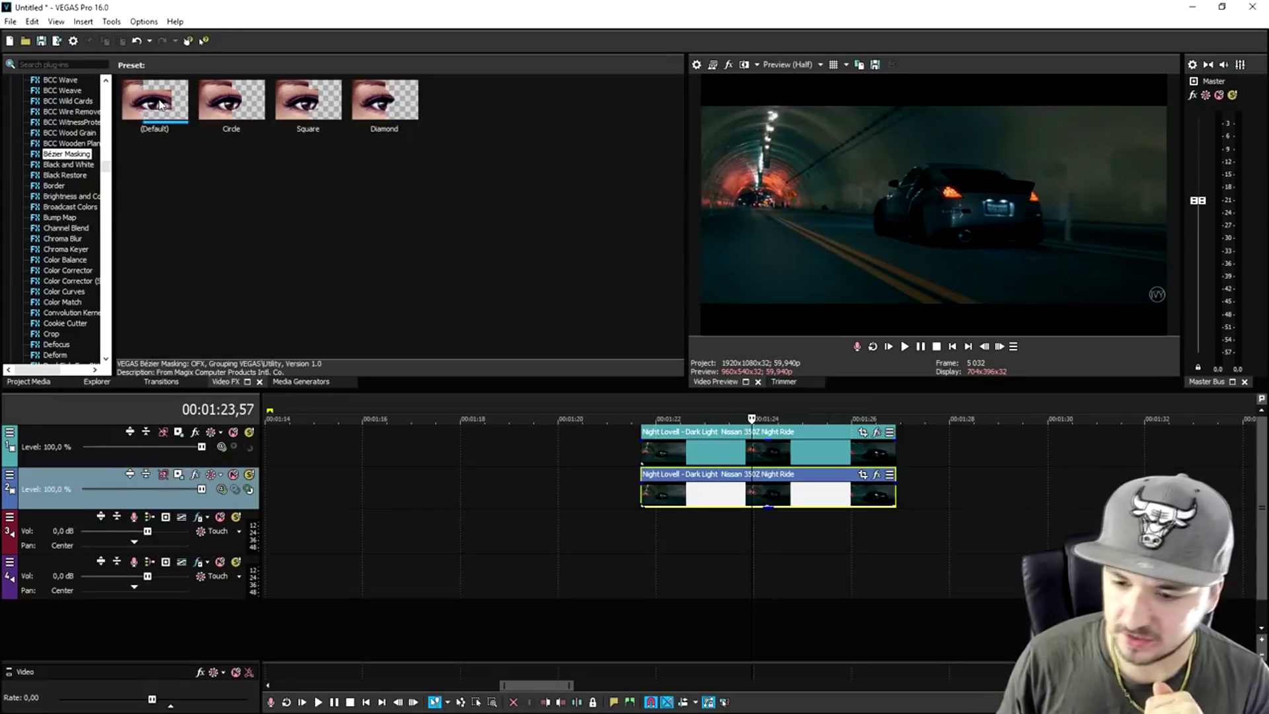
drag(158, 104, 791, 445)
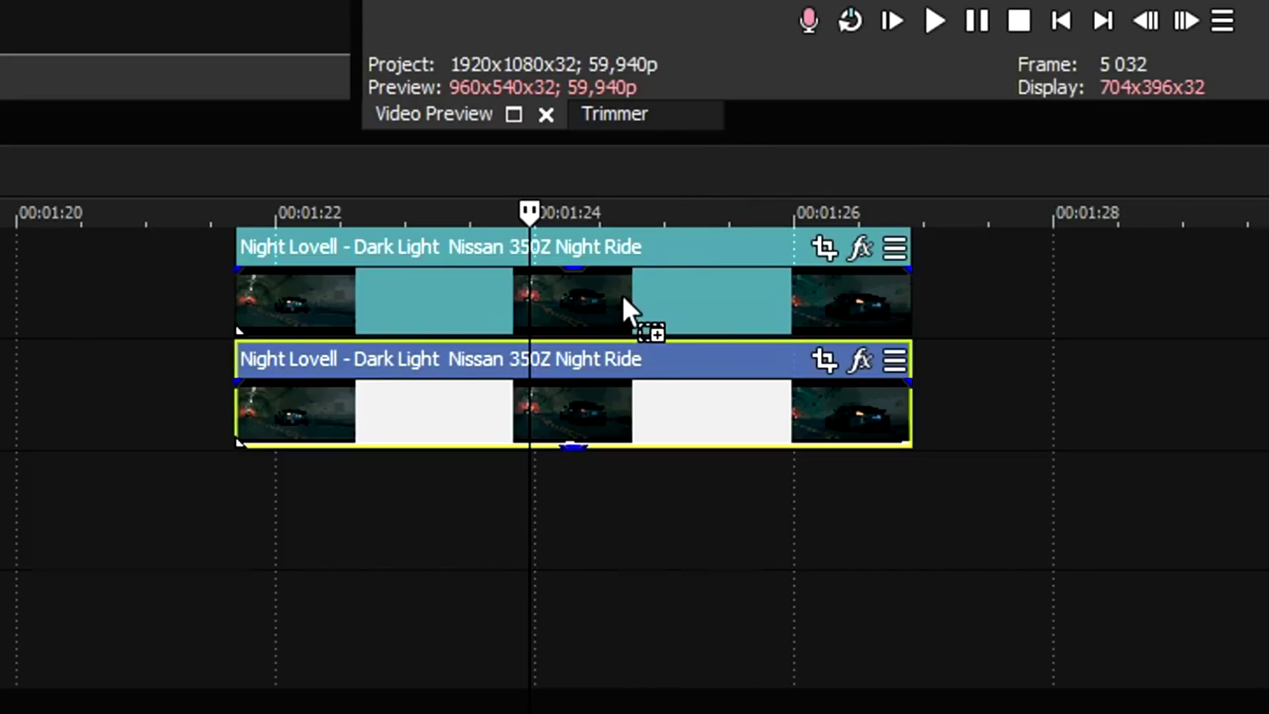
drag(624, 311, 624, 310)
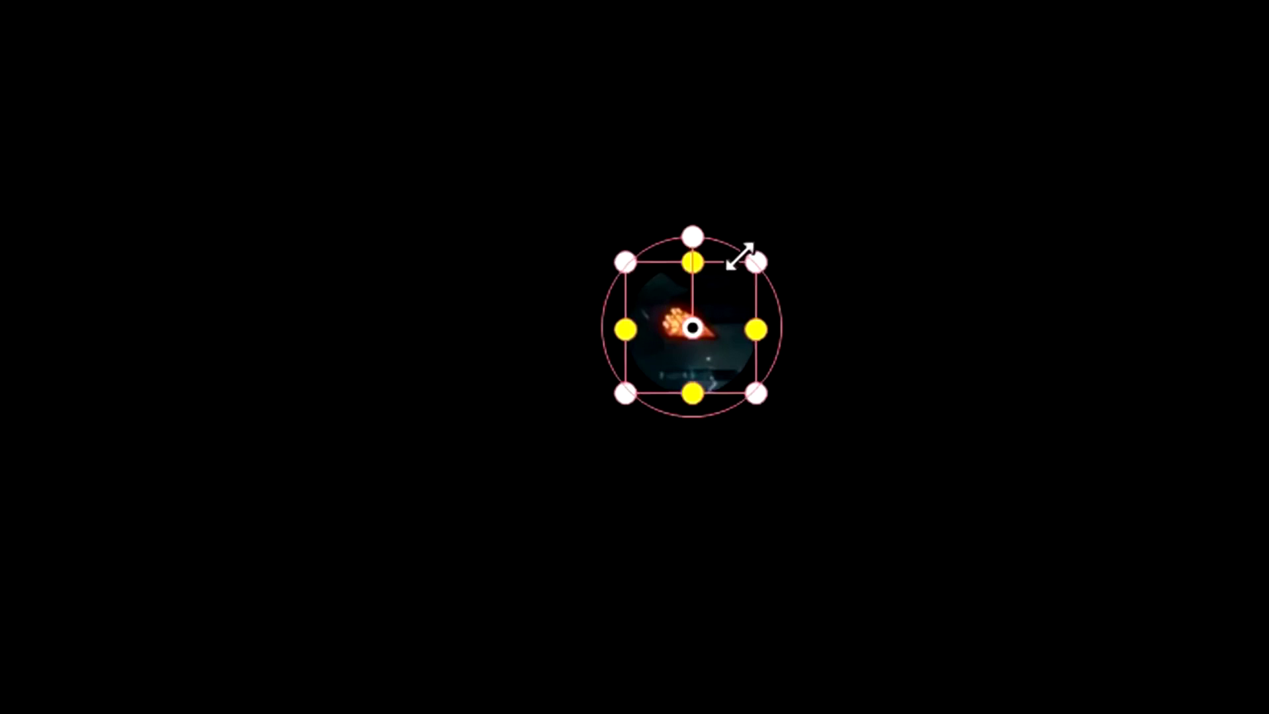
Shrink the circular mask and centre it on the car's glowing tail light
drag(734, 260, 724, 286)
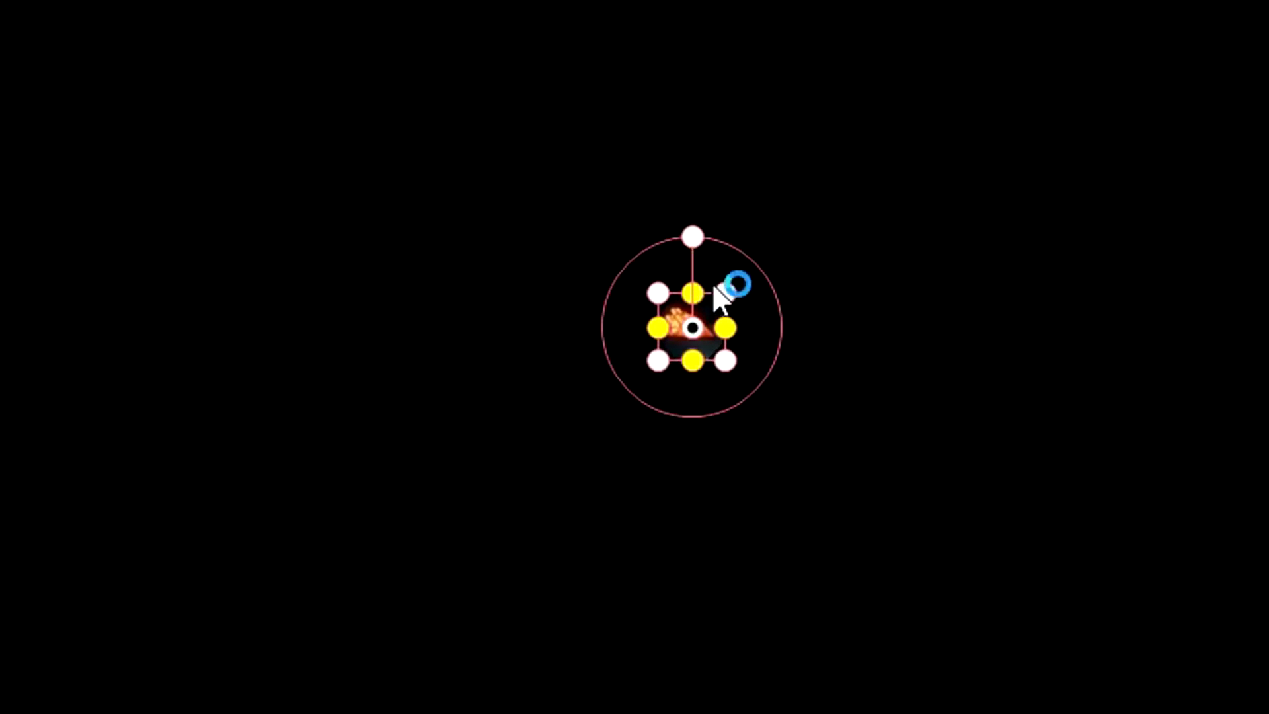
drag(700, 328, 690, 320)
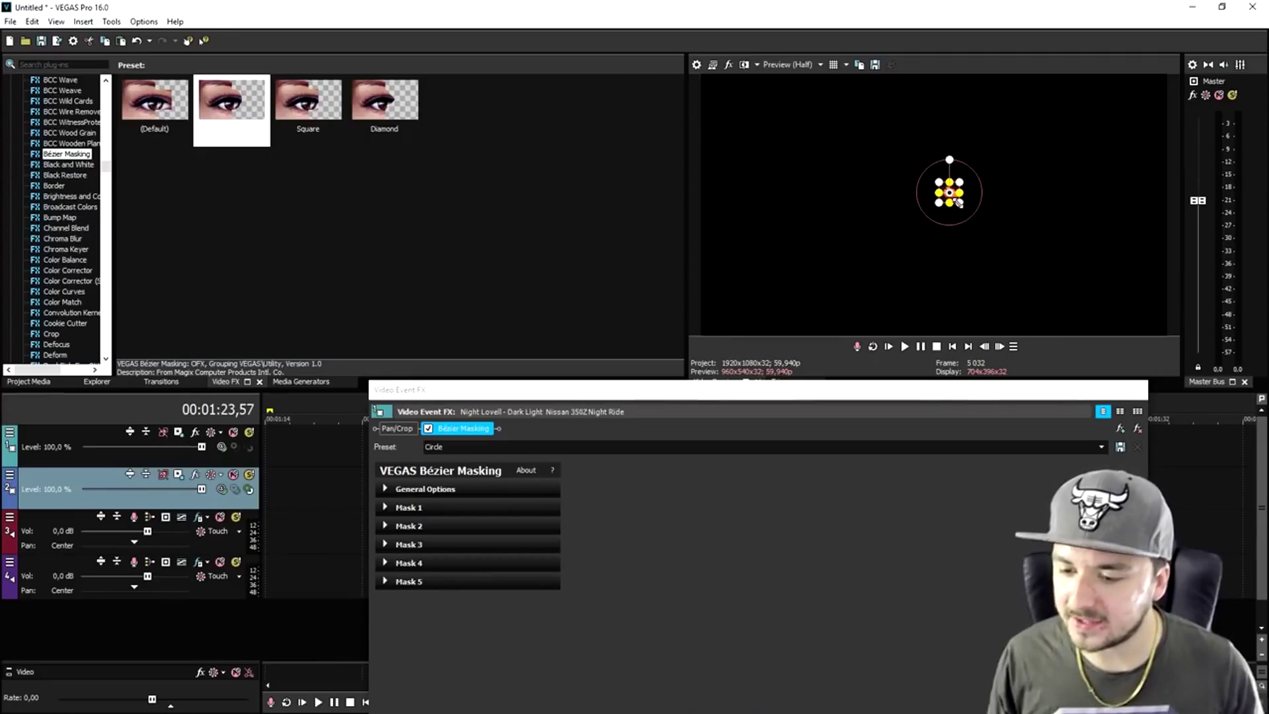
drag(959, 202, 957, 201)
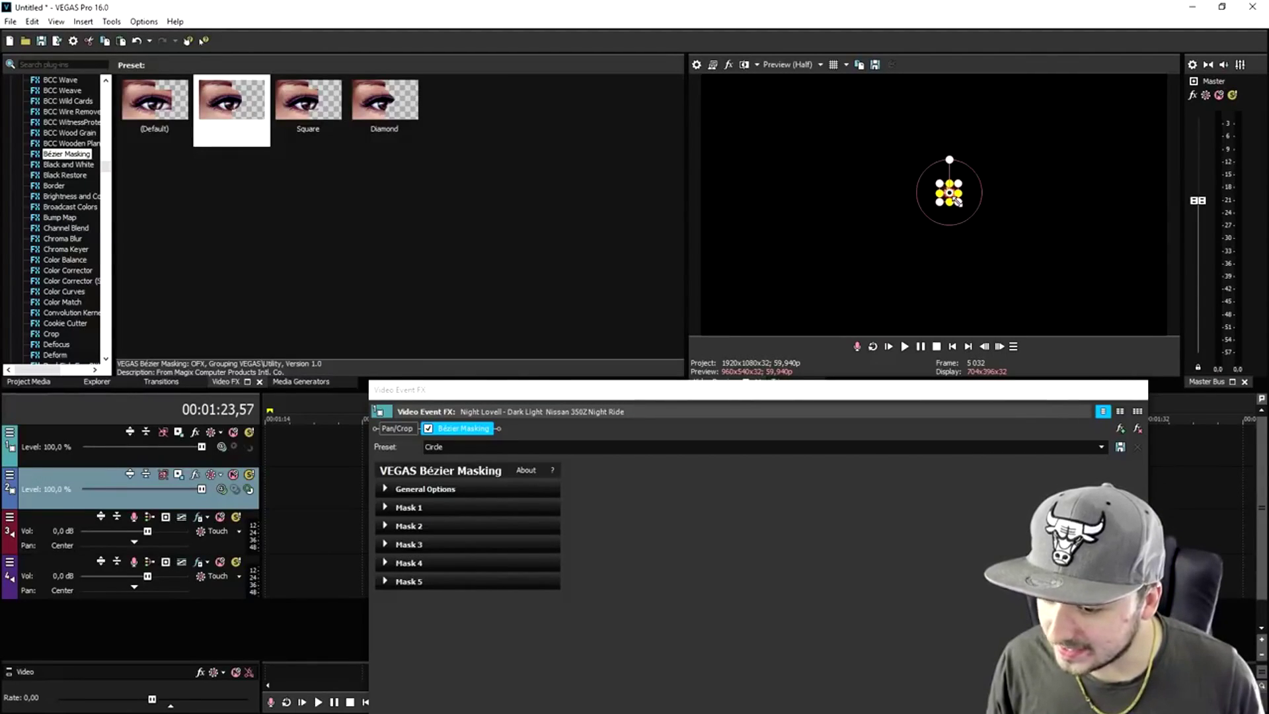
drag(1148, 380, 514, 47)
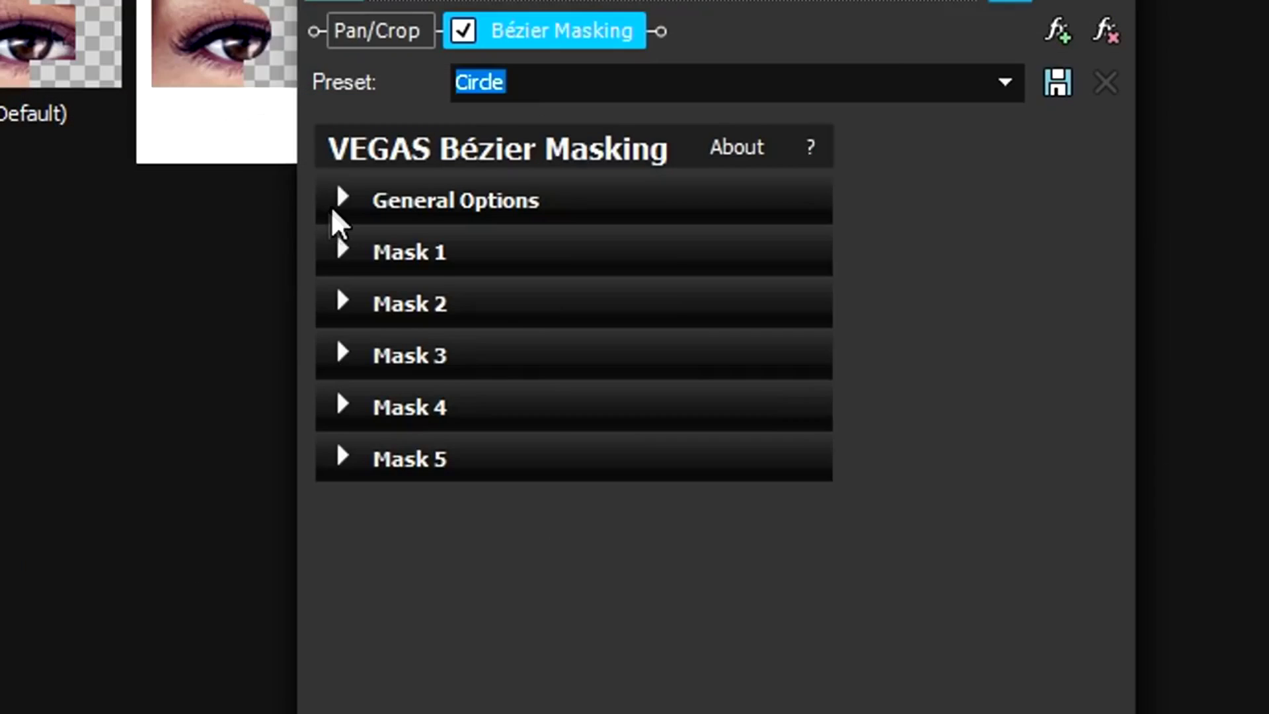
Set Mask 1's feather to about 14,626, then jump to the top clip's start
click(335, 200)
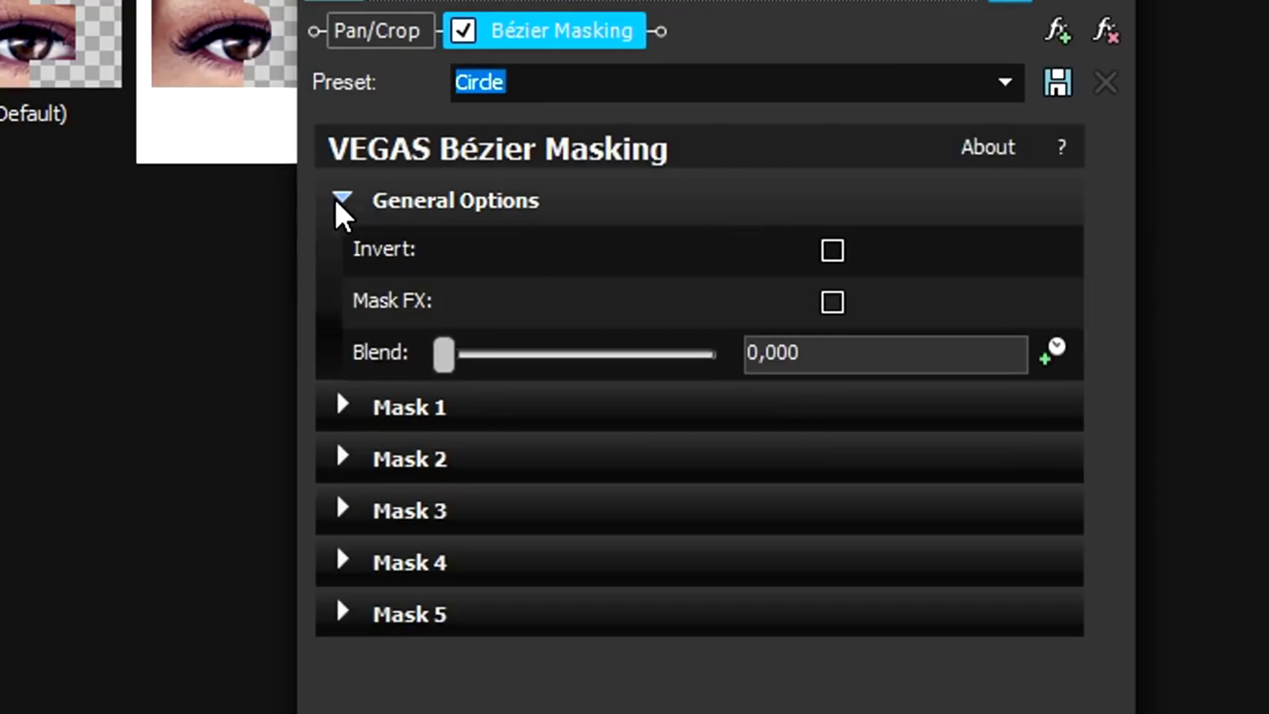
drag(444, 354, 397, 396)
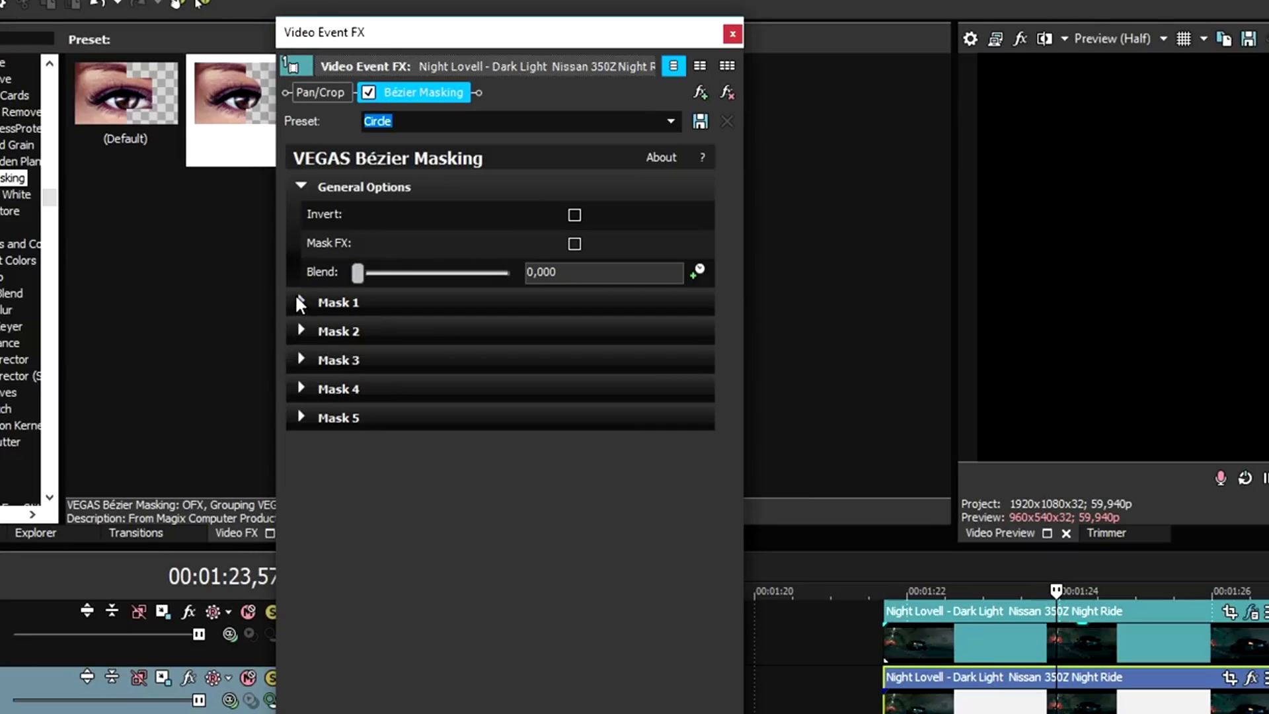
click(299, 299)
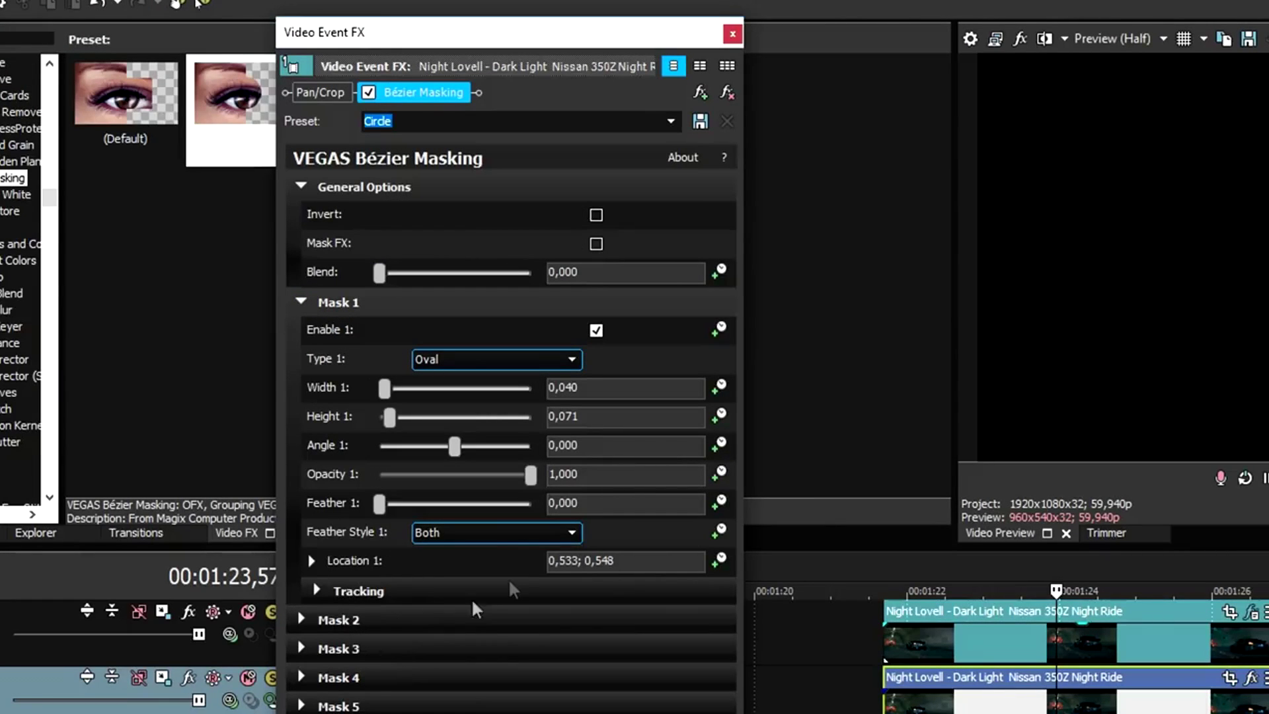
drag(377, 504, 423, 506)
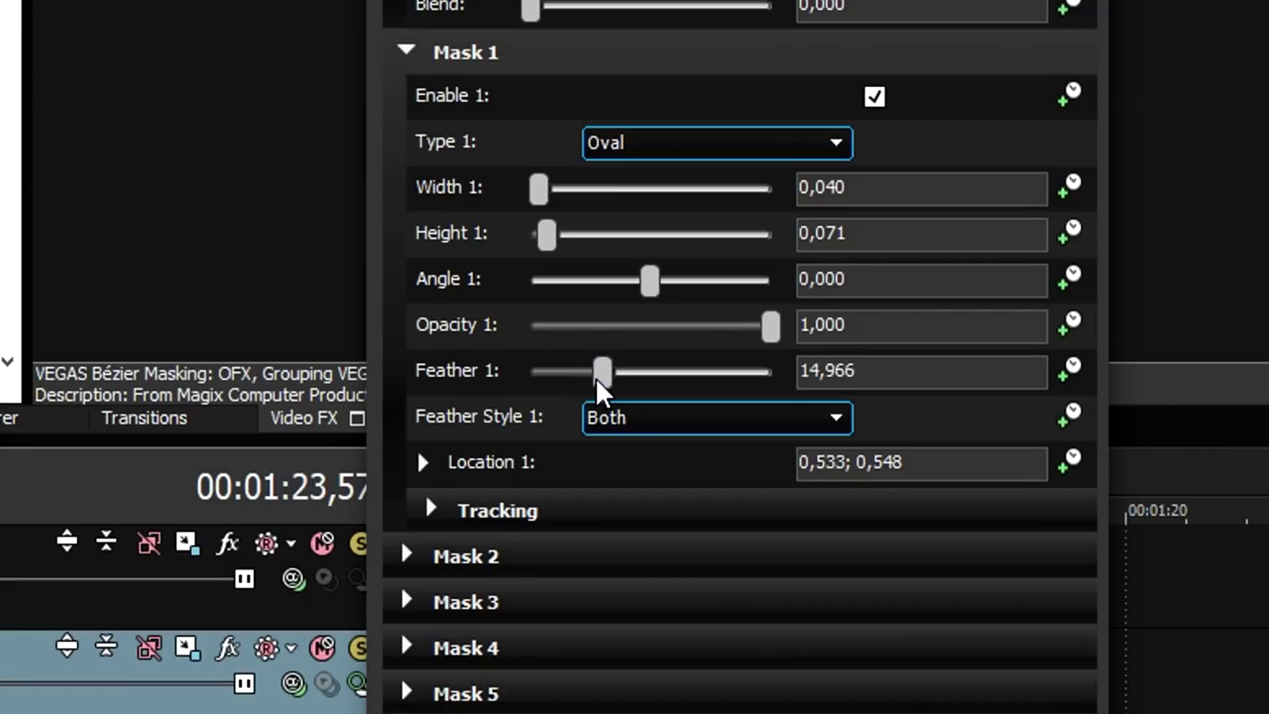
drag(598, 380, 594, 378)
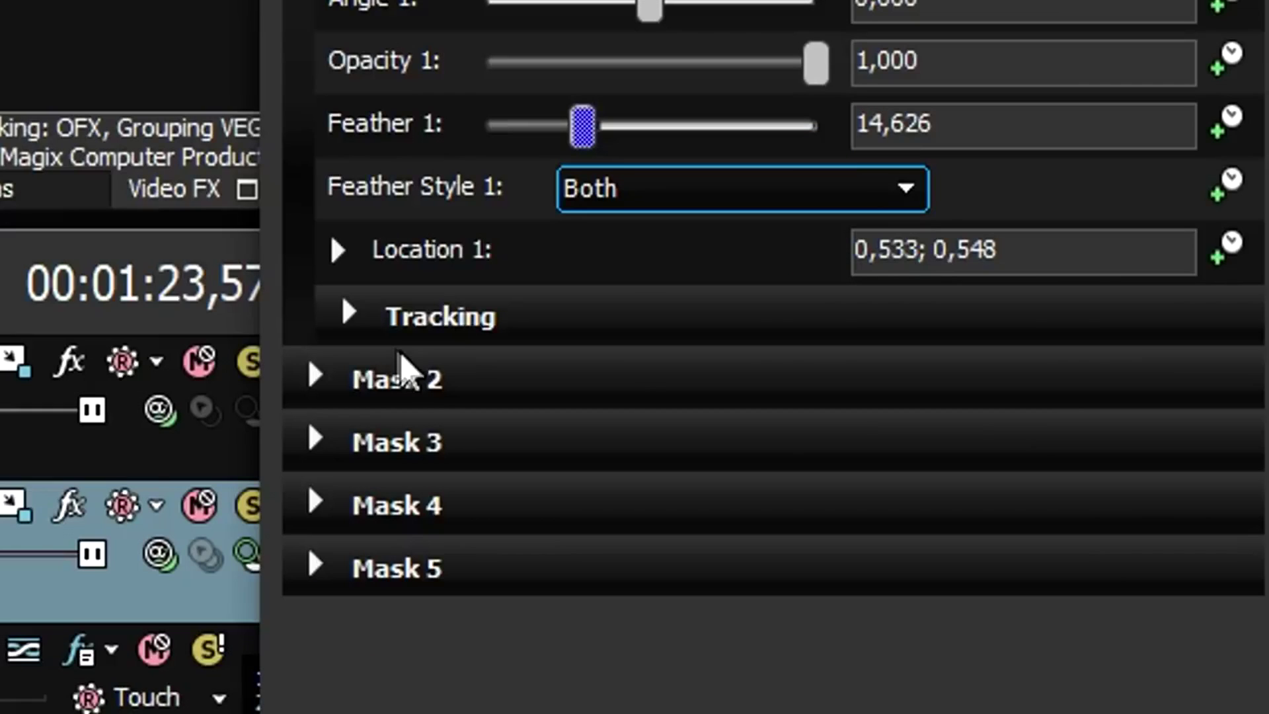
click(351, 320)
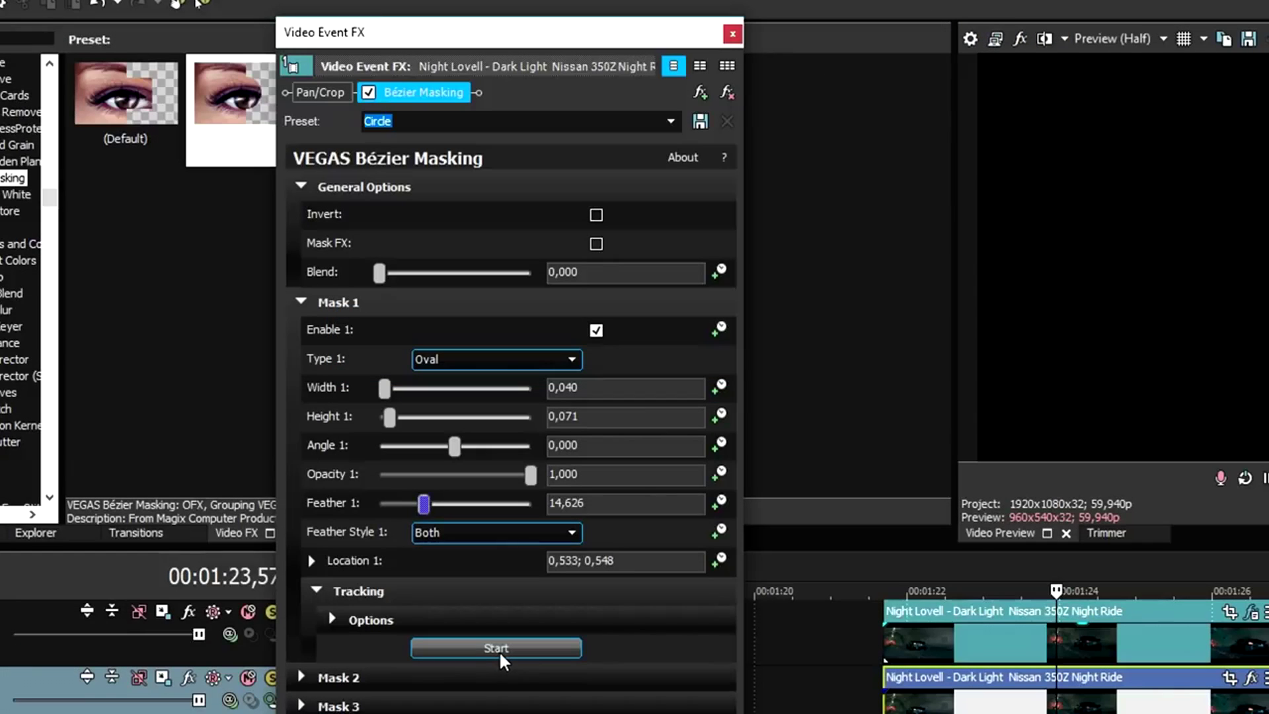
click(889, 642)
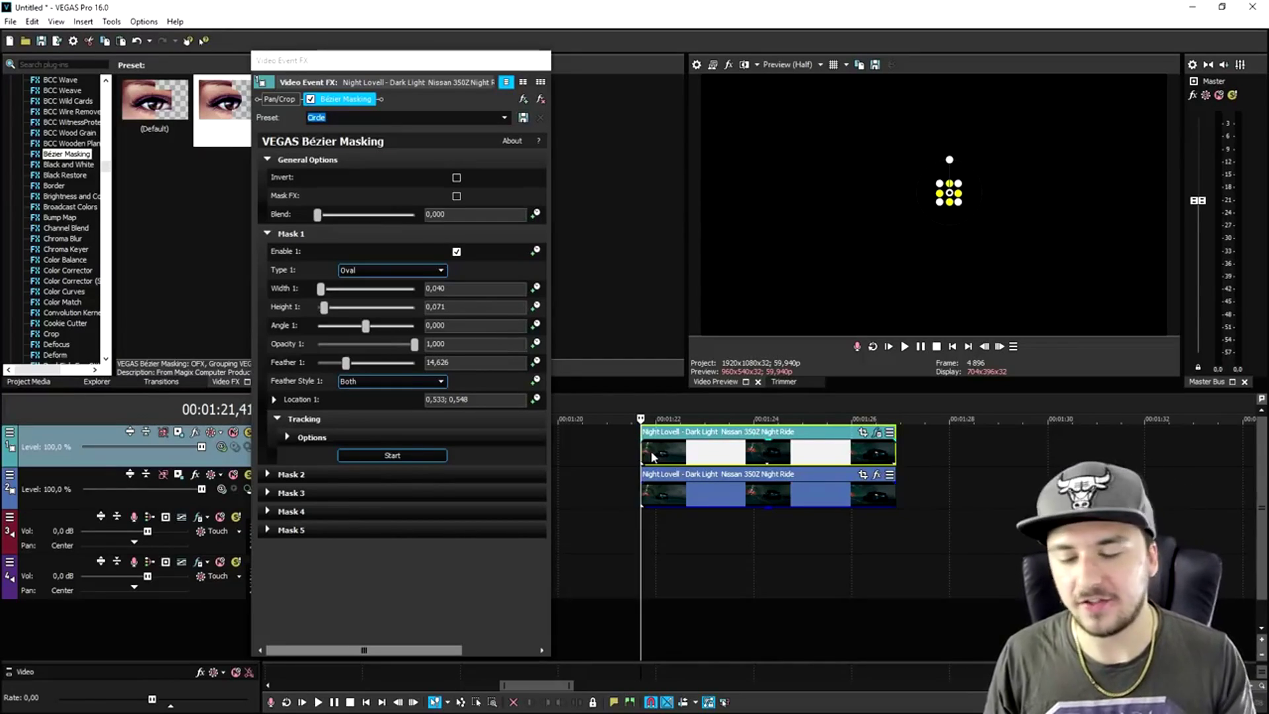
Track the tail-light mask through the whole clip, then close the Bézier Masking window
click(381, 456)
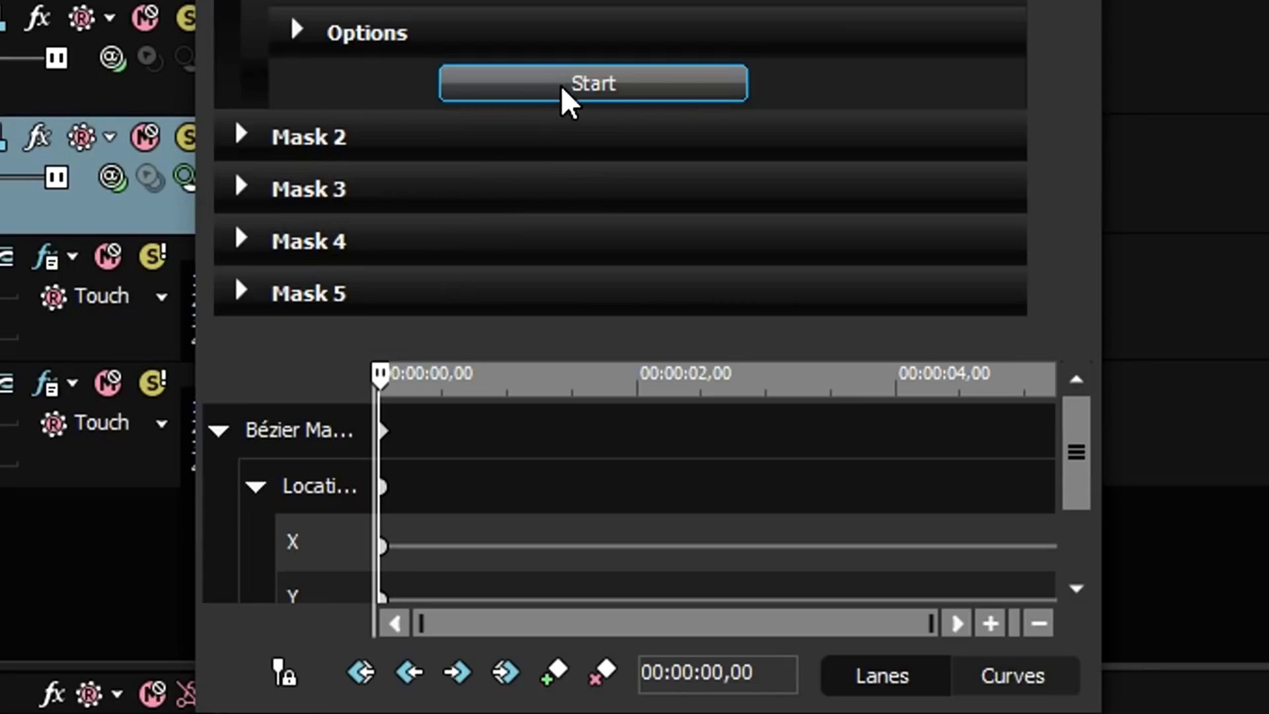
click(568, 93)
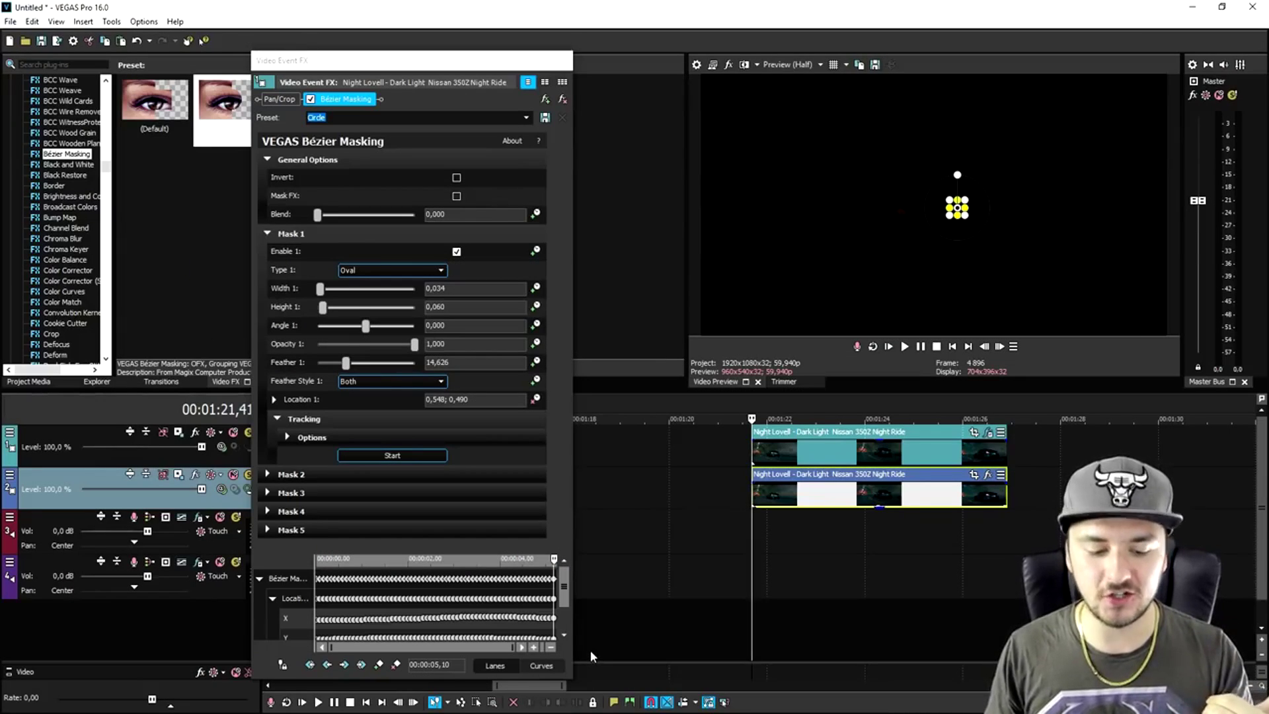
scroll(417, 597, up, 3)
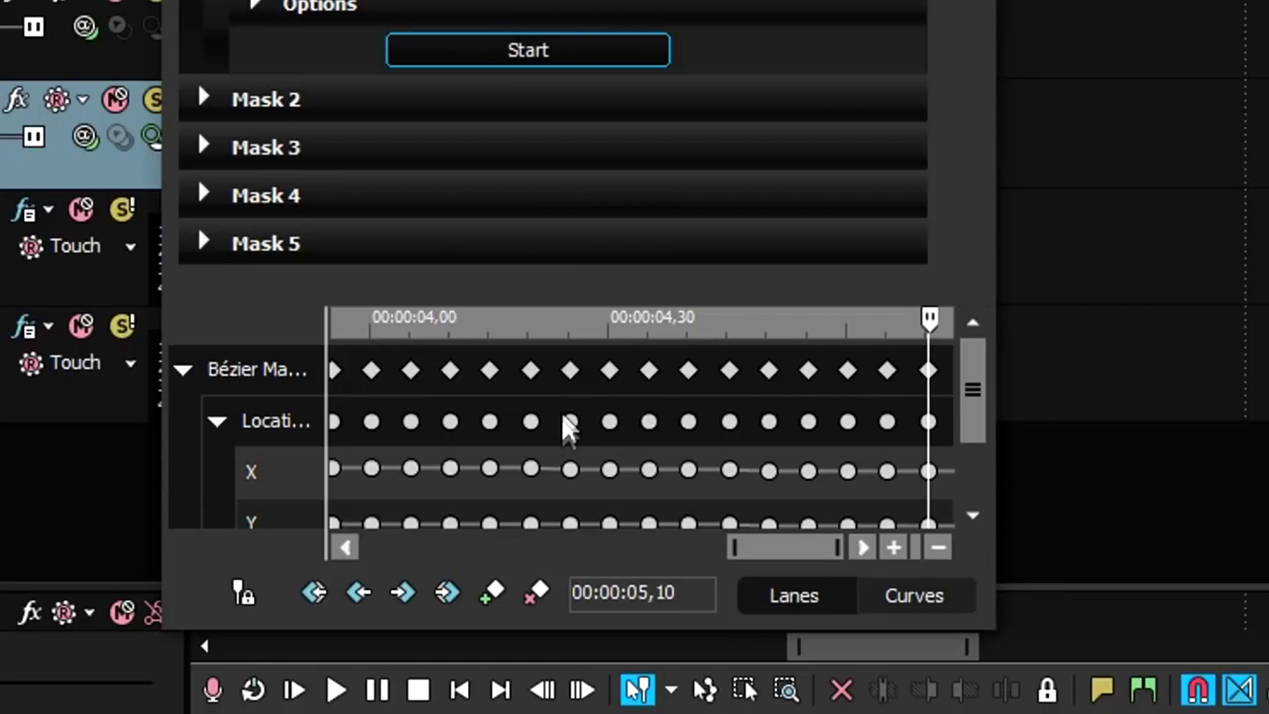
scroll(406, 600, up, 1)
scroll(407, 602, down, 5)
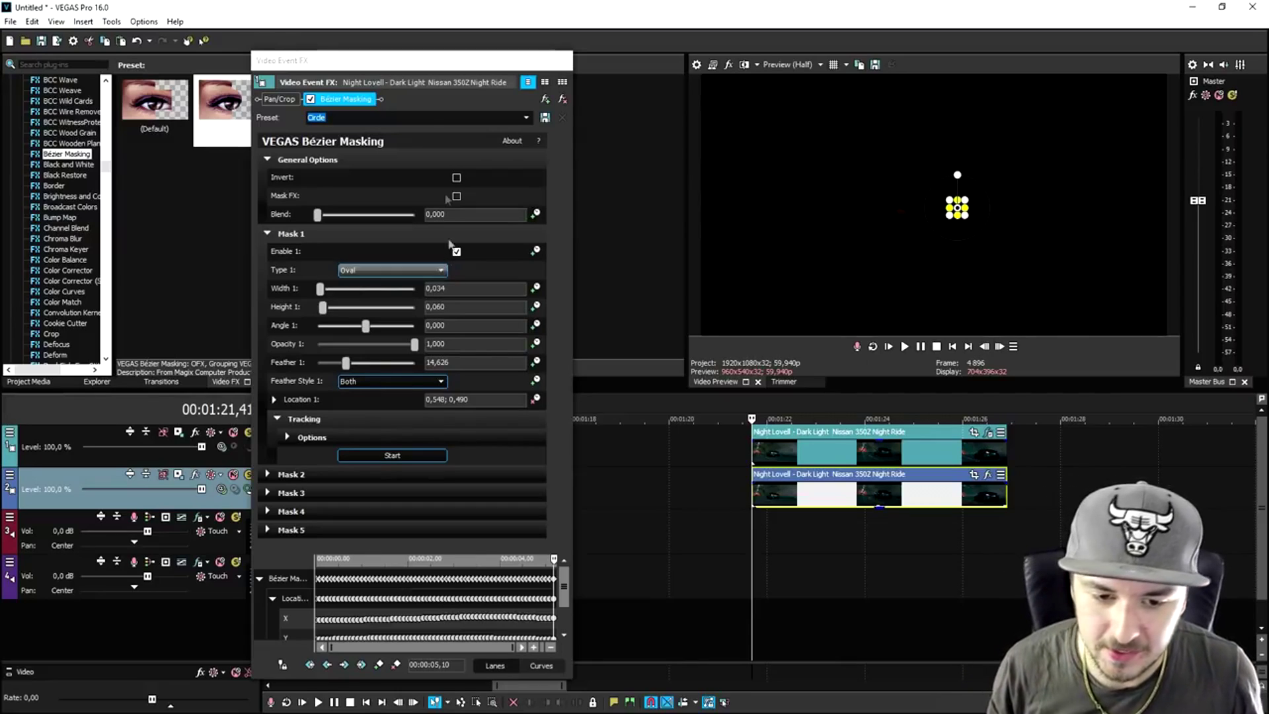
click(564, 60)
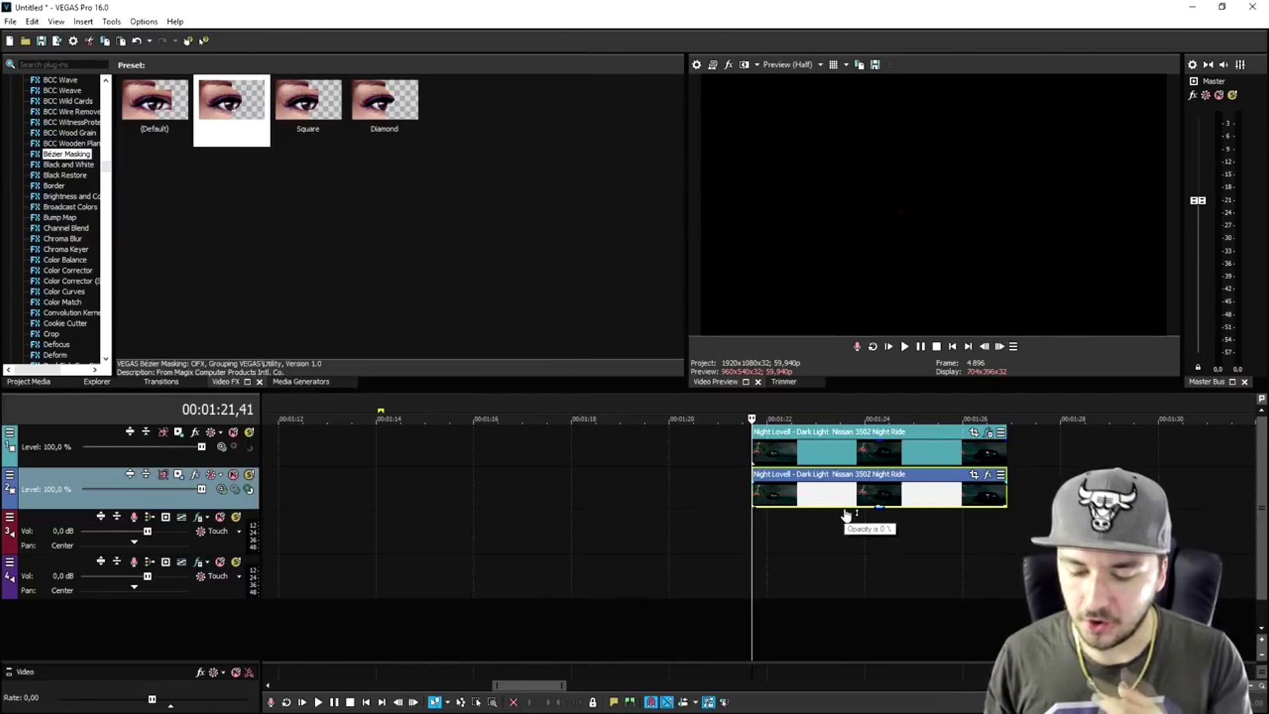
Raise the lower car clip's opacity envelope back to 100%
drag(845, 514, 848, 470)
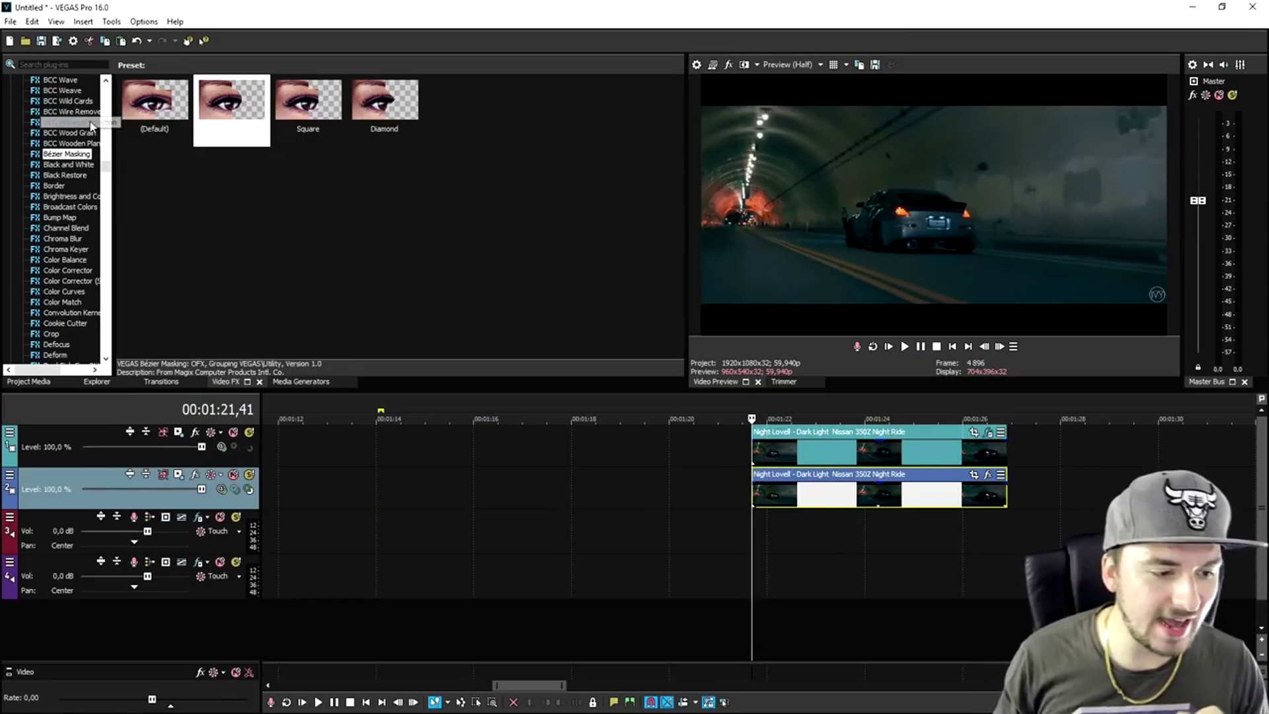
scroll(93, 134, up, 15)
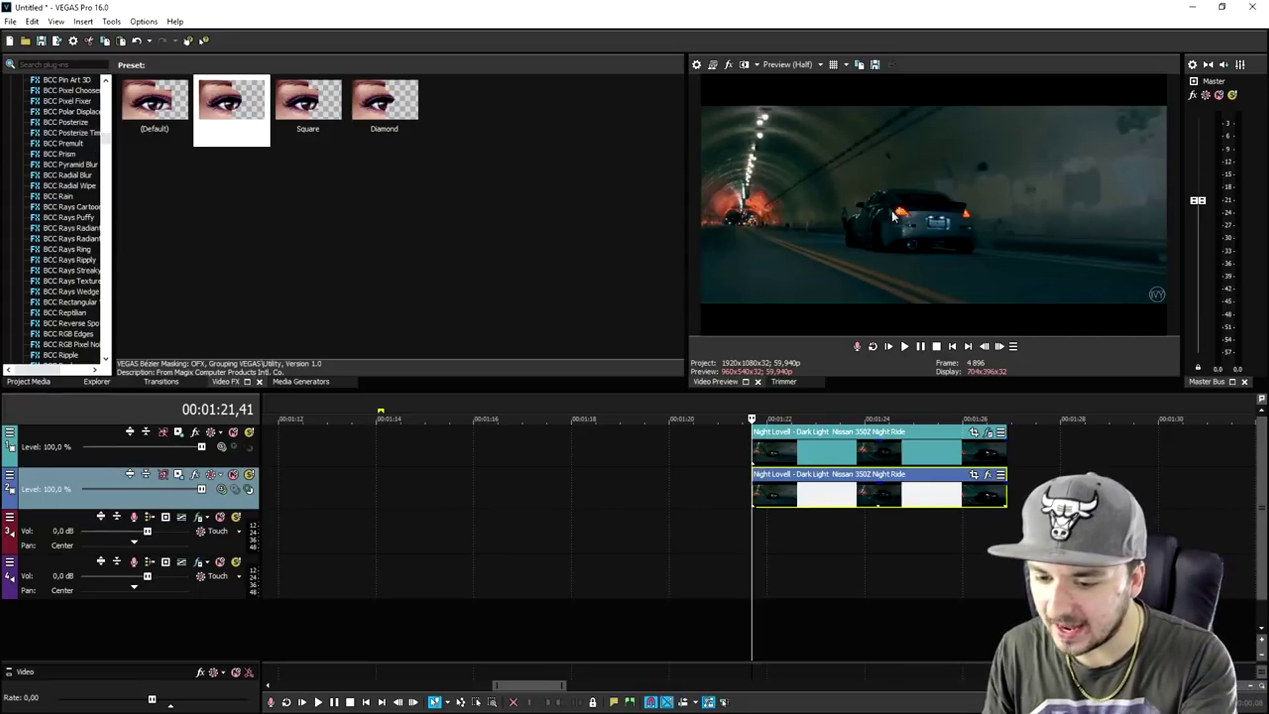
scroll(57, 170, up, 20)
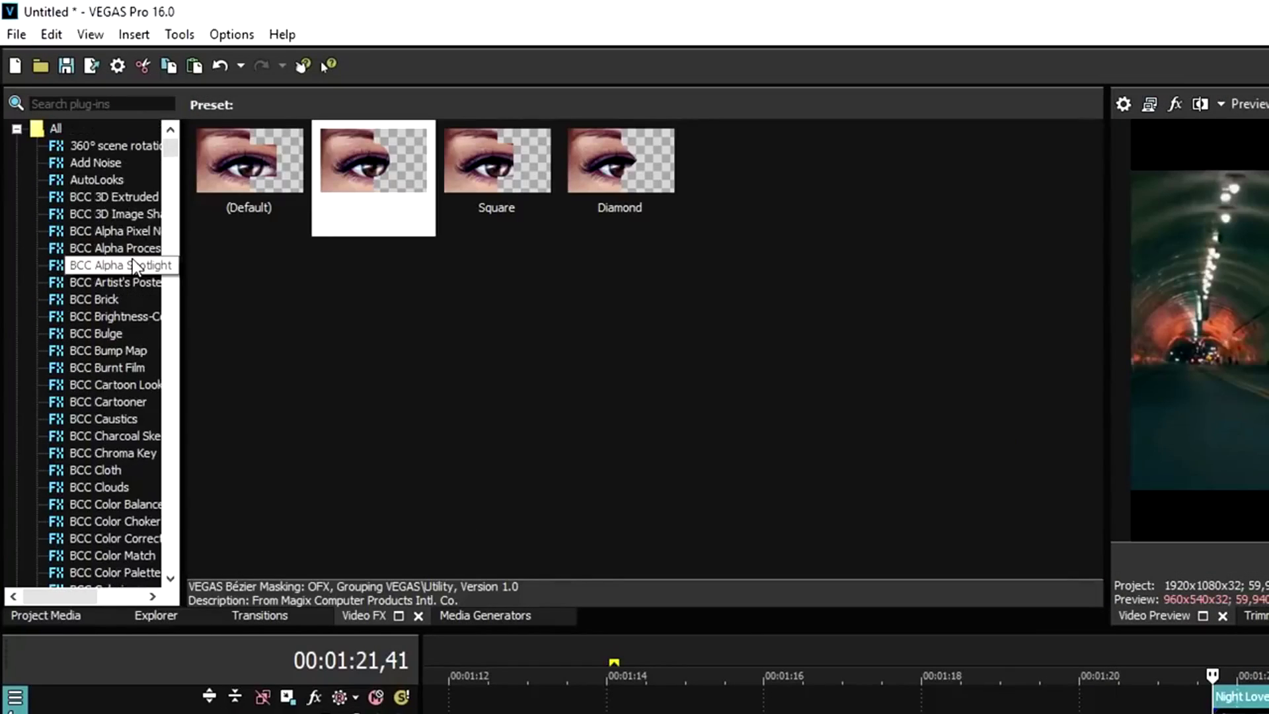
scroll(132, 261, down, 20)
Apply Brightness and Contrast's Default preset with contrast 0,320 and brightness 0,905
click(114, 367)
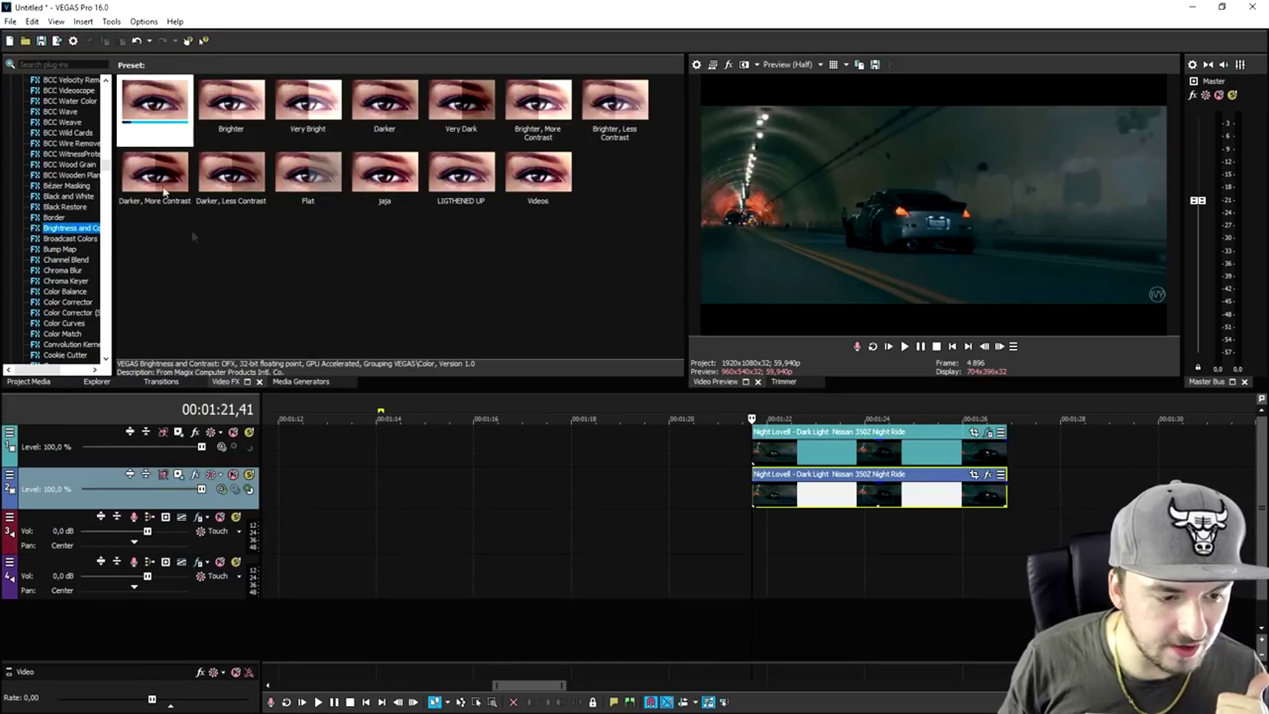
drag(155, 99, 410, 222)
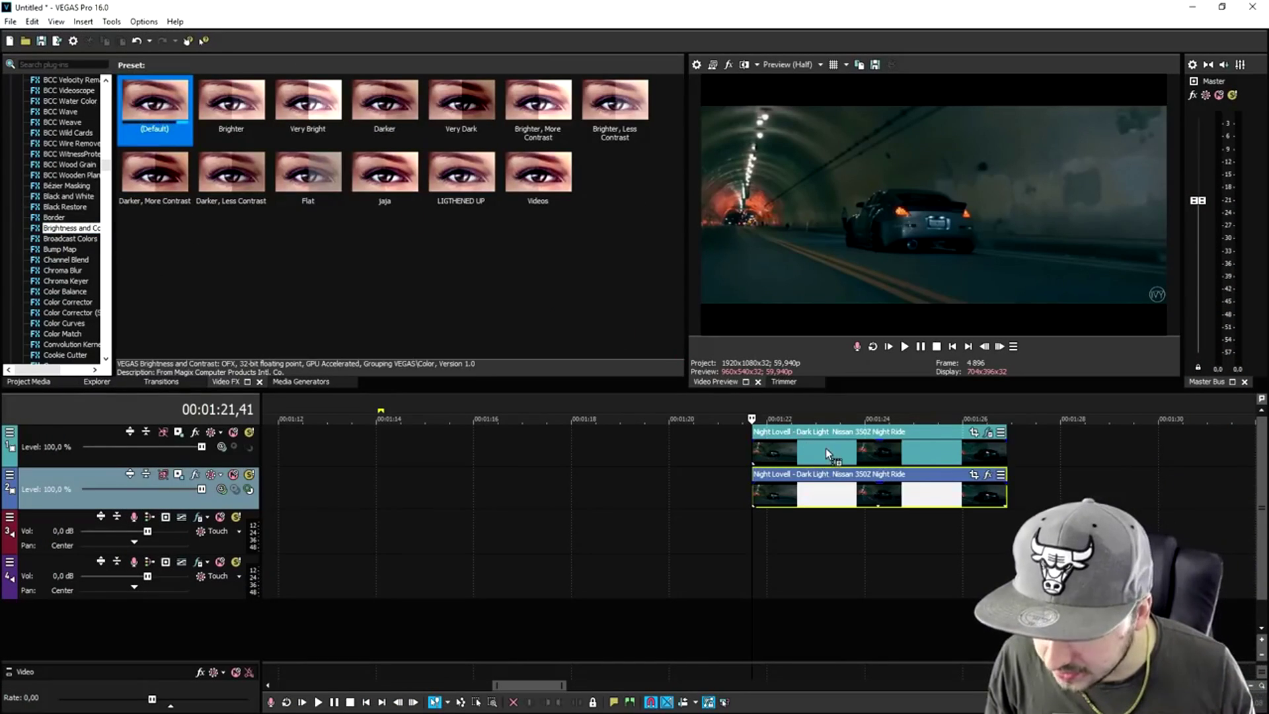
drag(826, 447, 823, 446)
drag(374, 178, 390, 178)
drag(595, 339, 594, 339)
drag(544, 260, 654, 262)
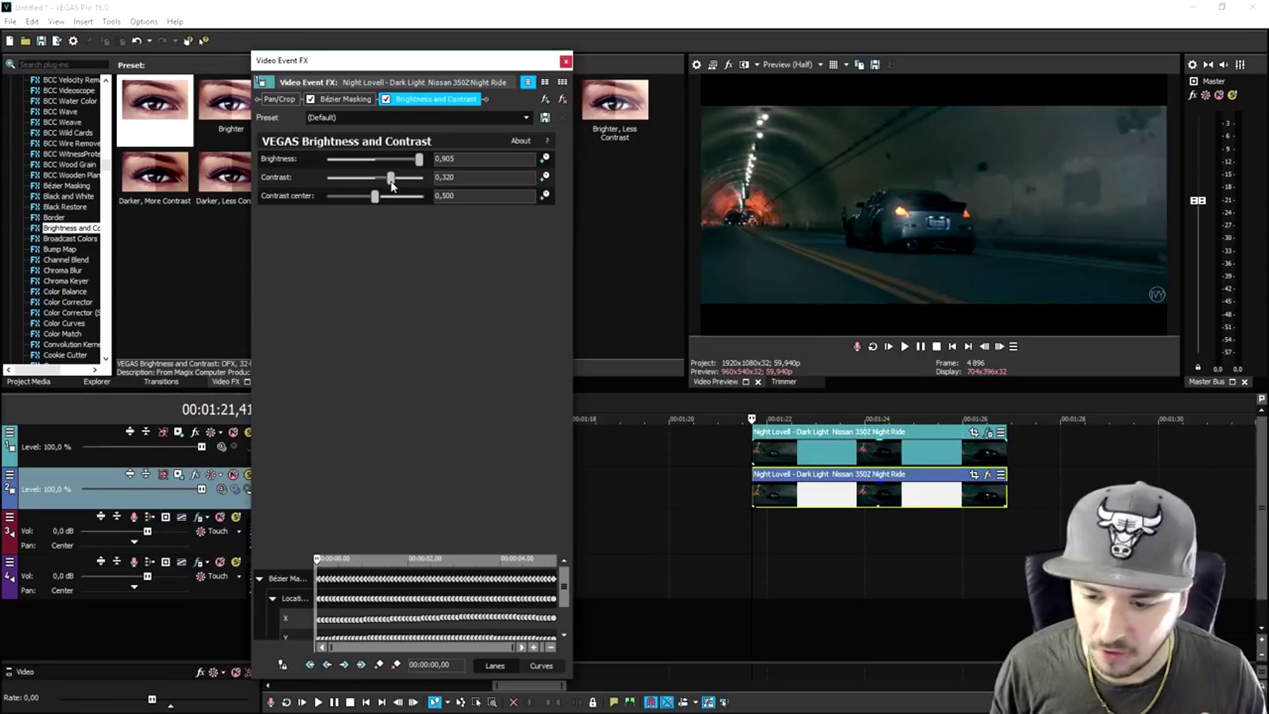
Boost the contrast to about 0,755 and refocus the main editing window
drag(401, 185, 411, 186)
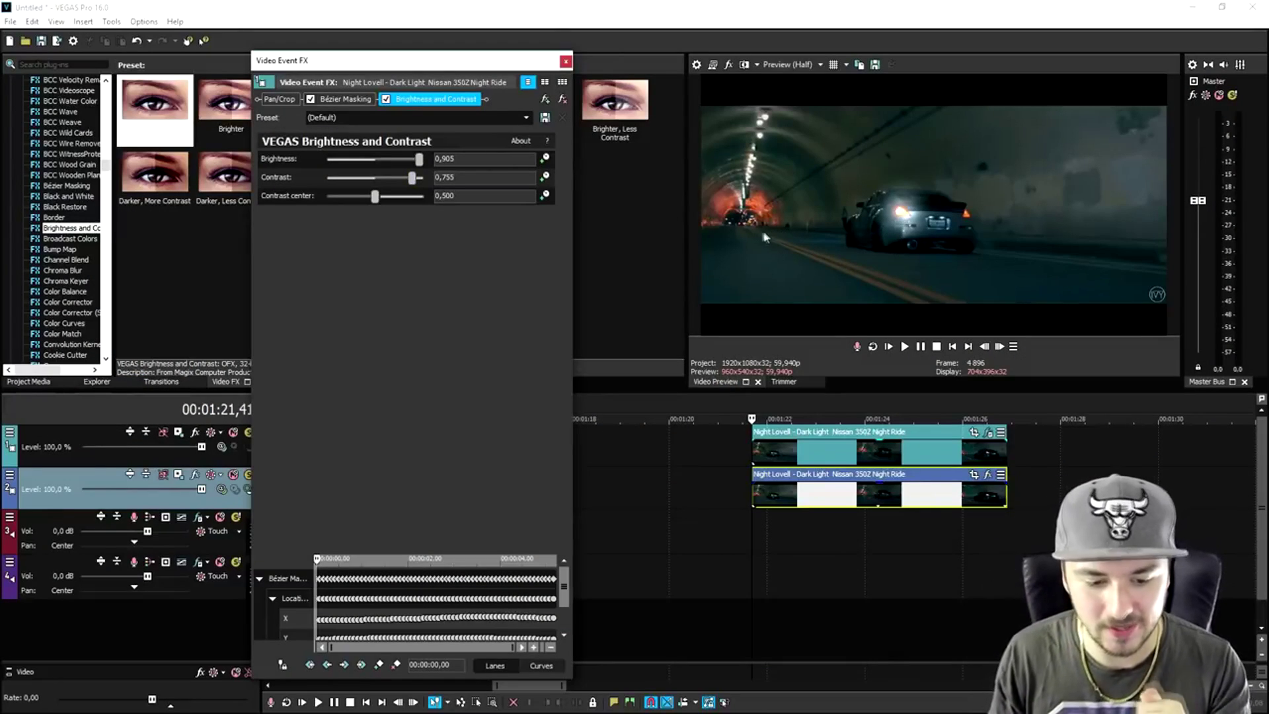
click(751, 408)
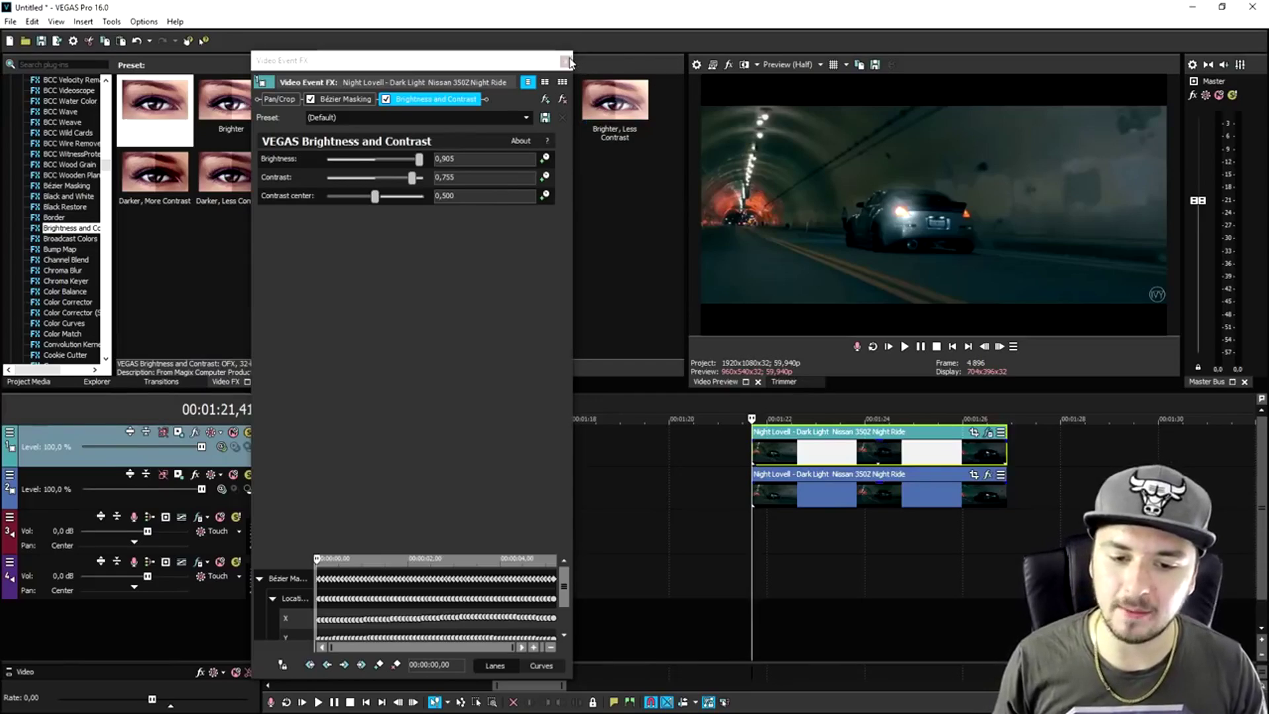
Close the car FX window and stop the talking-head clip at the raised-hand moment
click(566, 61)
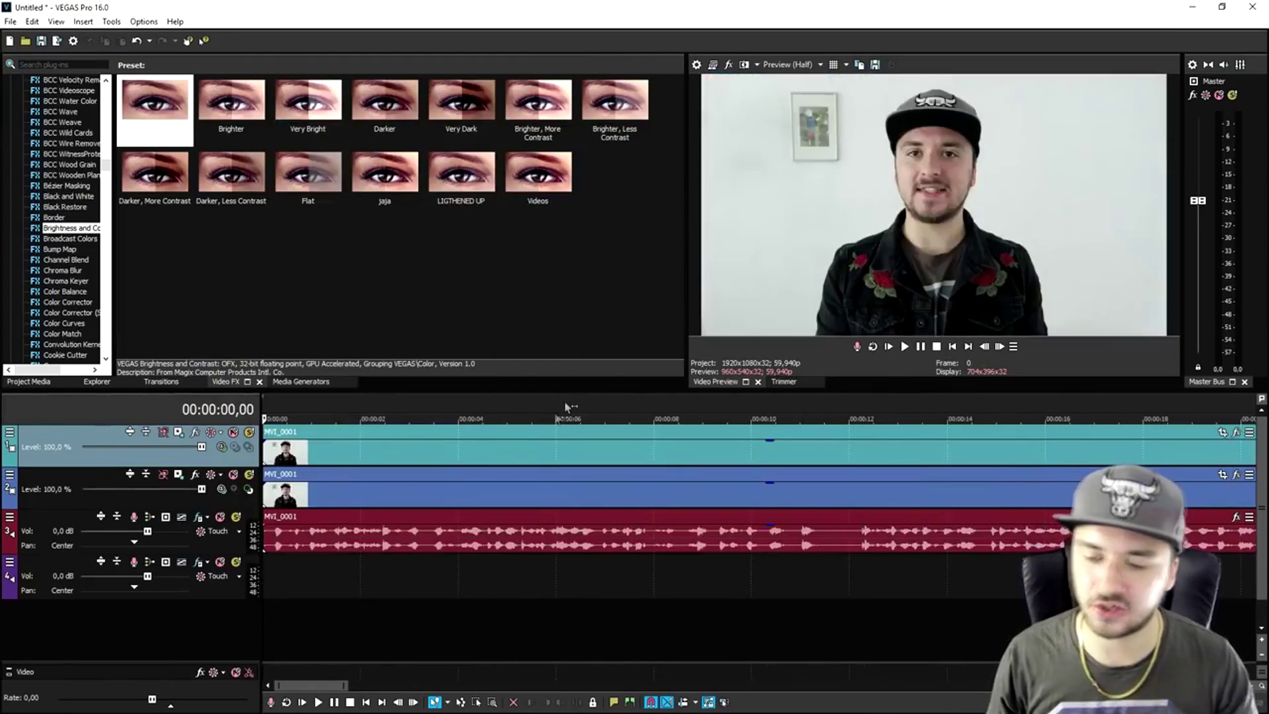
scroll(413, 458, down, 4)
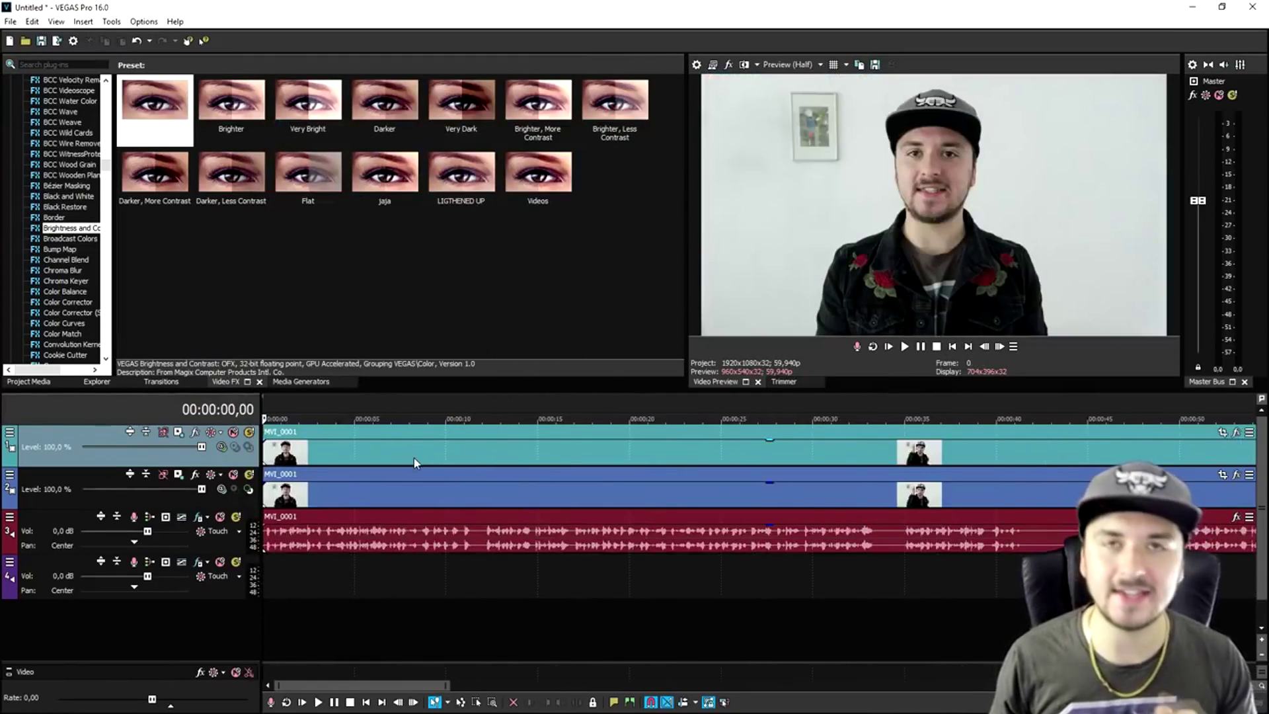
click(382, 418)
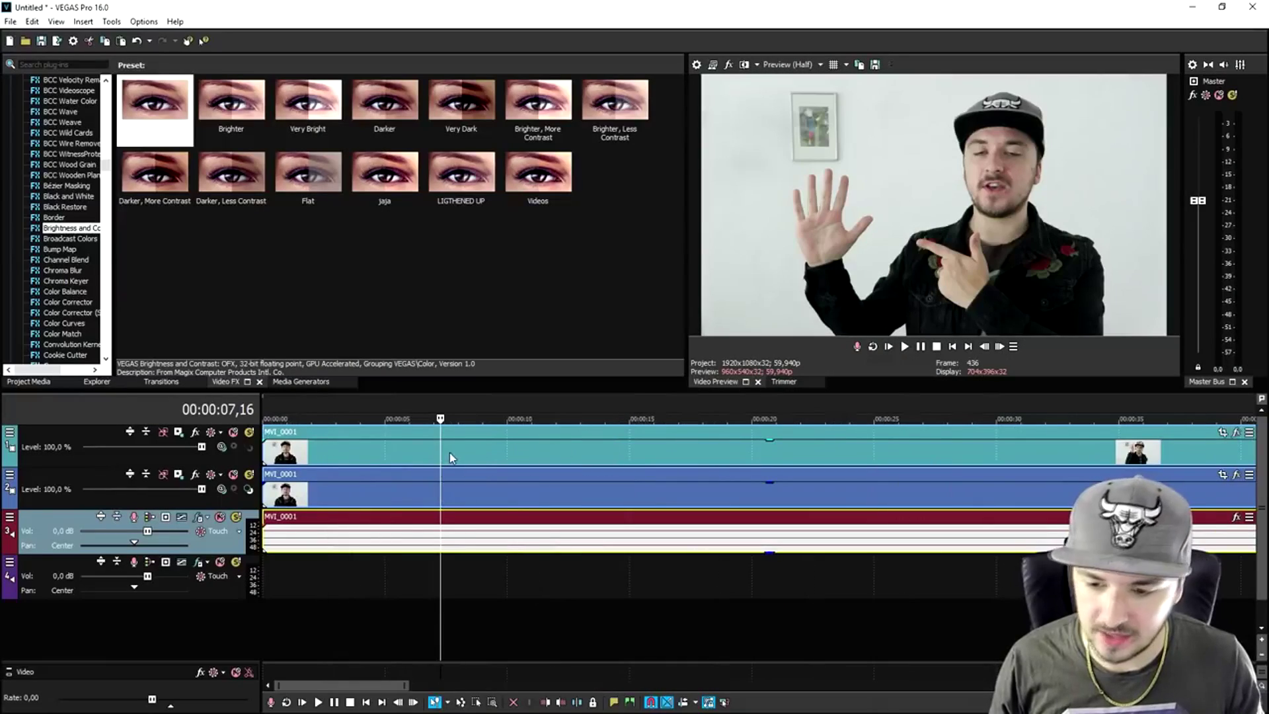
click(459, 449)
scroll(733, 459, up, 1)
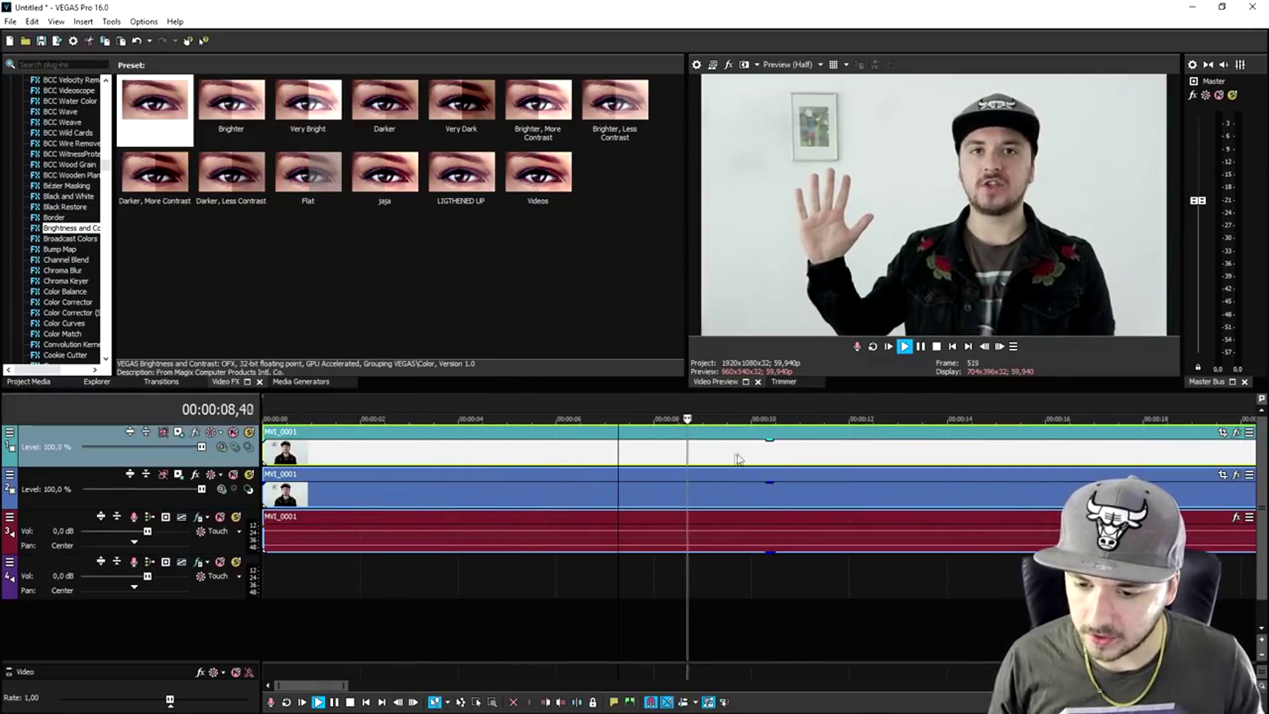
key(Return)
key(Return)
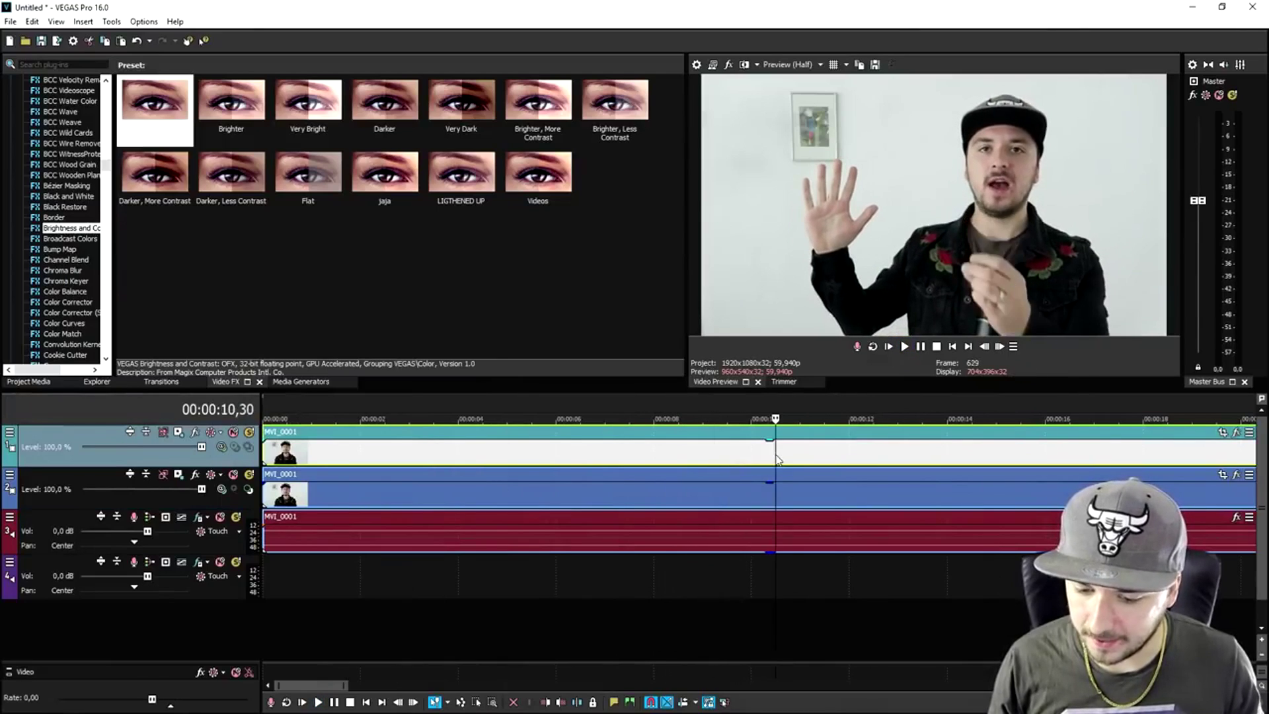
Split the clips there, move the later part right to leave a gap, select the middle clip
scroll(753, 459, down, 2)
key(s)
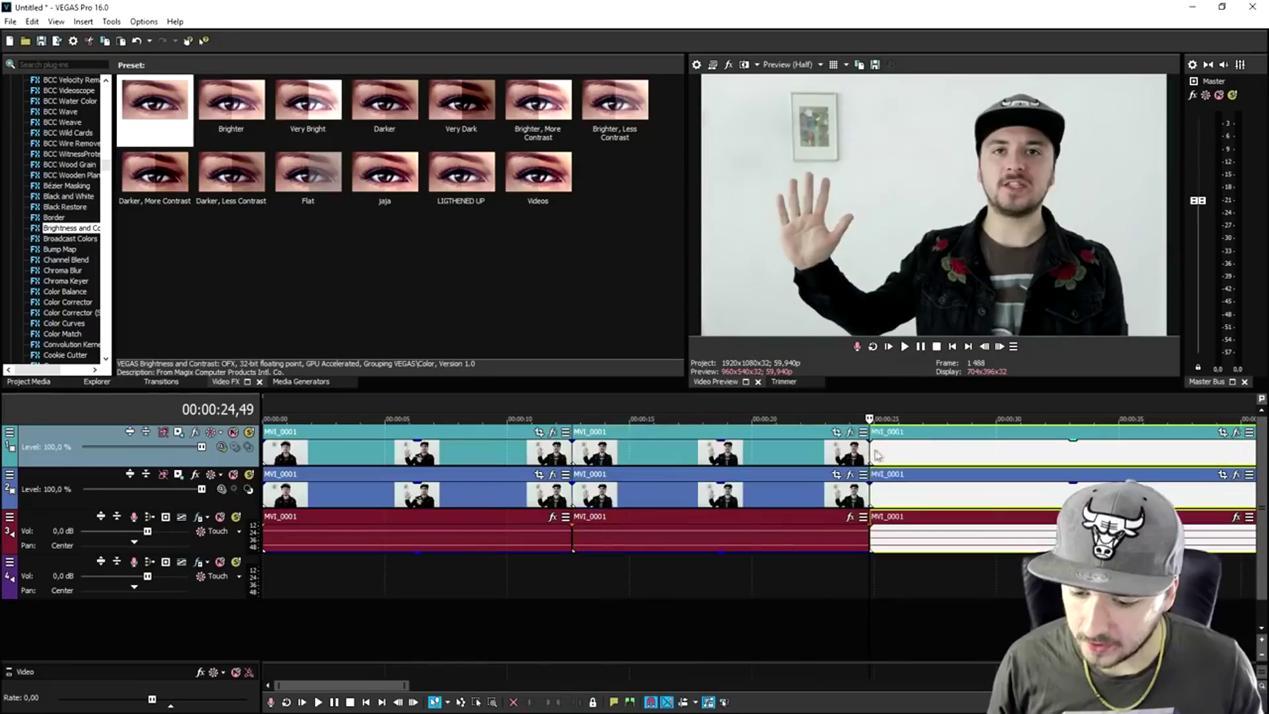
drag(877, 454, 938, 455)
click(702, 453)
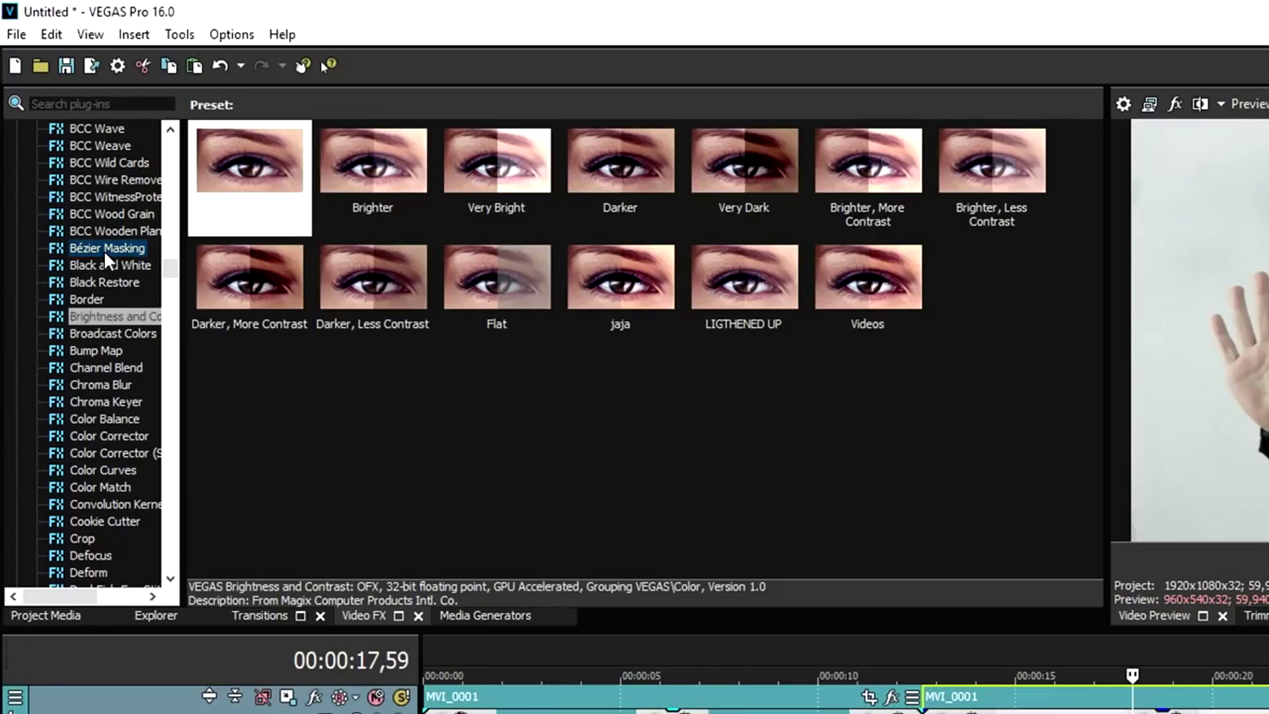
Apply the default Bézier mask to the top clip and size its rectangle around the hand
click(104, 250)
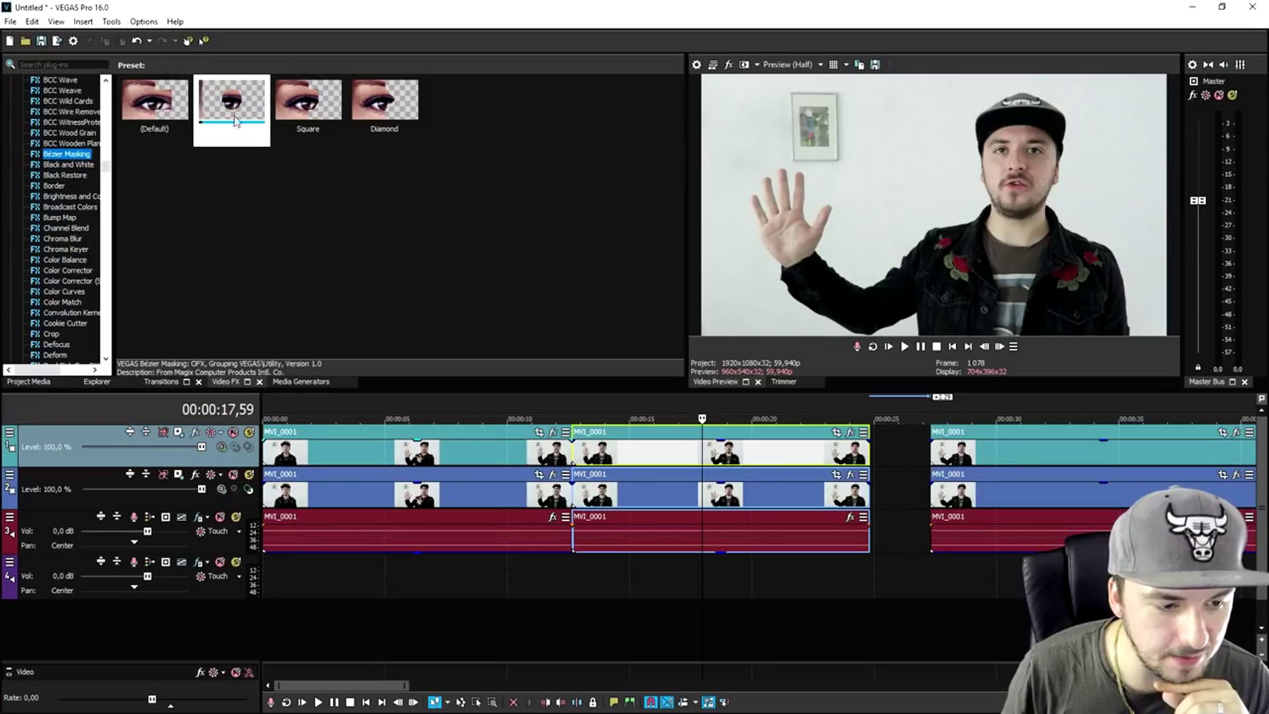
click(248, 162)
drag(154, 99, 687, 453)
click(767, 487)
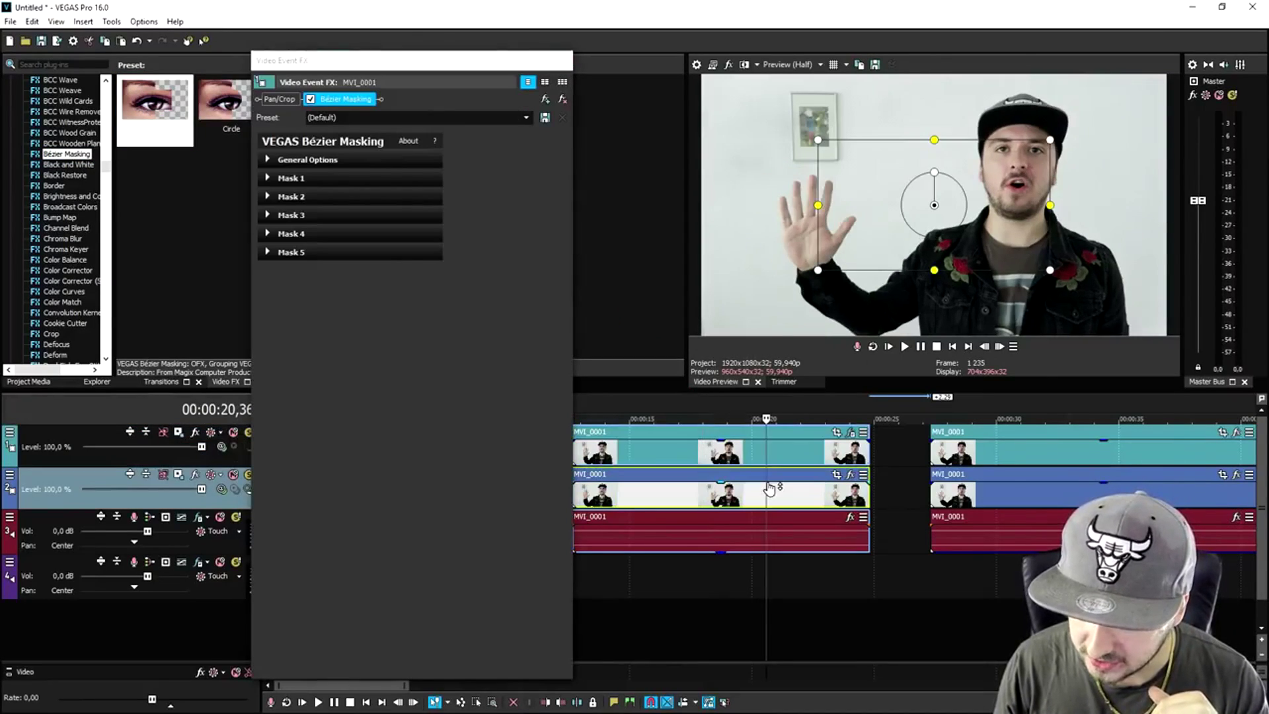
drag(1050, 139, 1011, 158)
drag(952, 211, 815, 215)
mouse_move(852, 255)
mouse_down()
mouse_move(867, 268)
mouse_move(849, 249)
mouse_up()
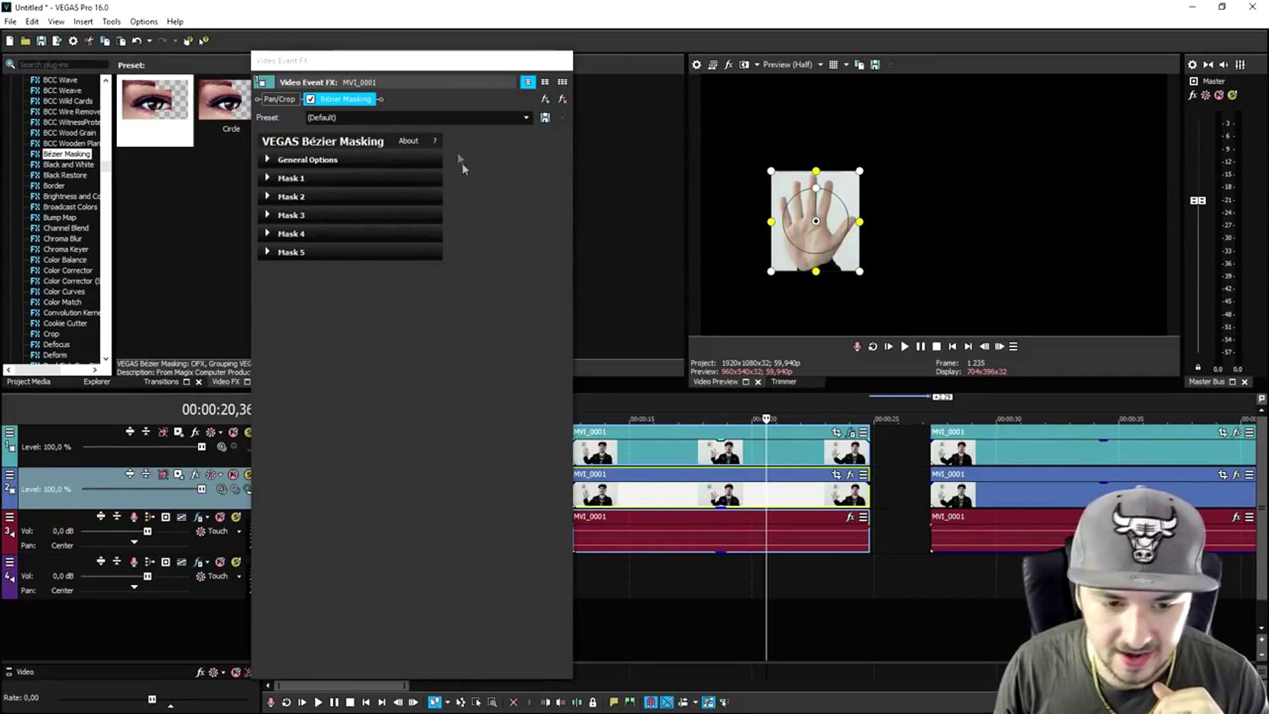
Motion-track Mask 1 around the hand through the clip, then close the settings
click(267, 179)
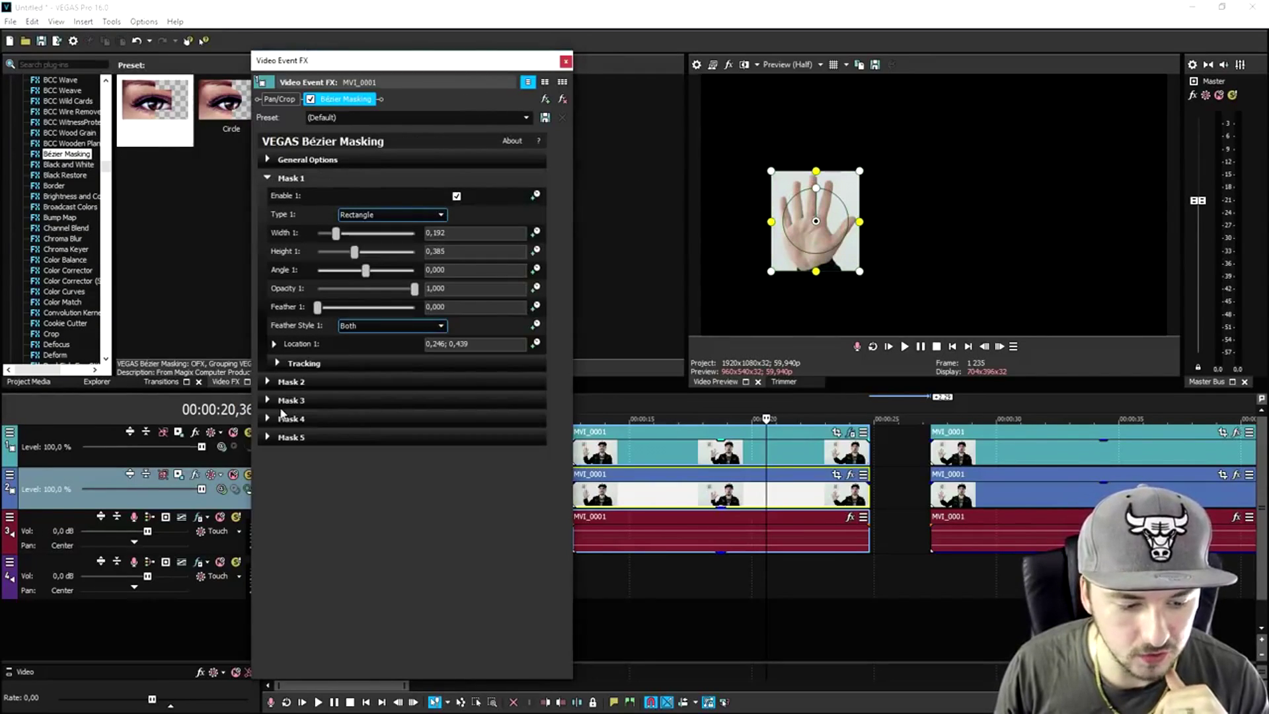
click(283, 364)
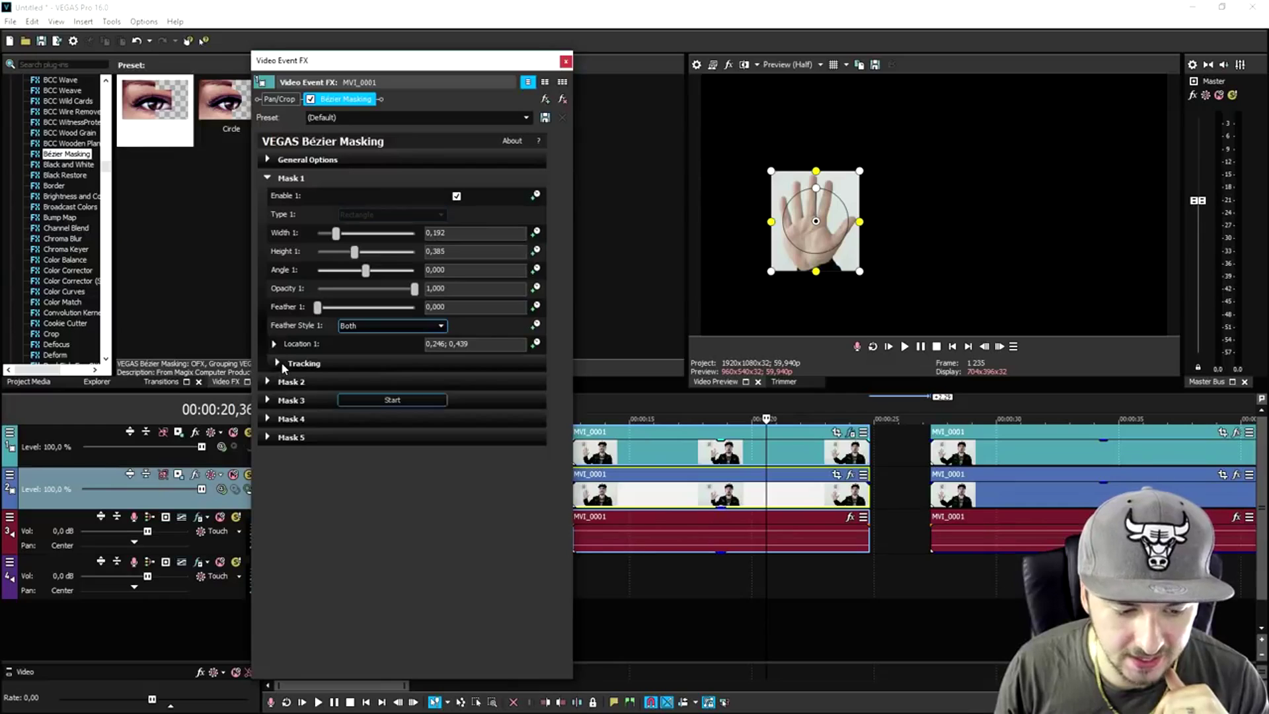
click(388, 400)
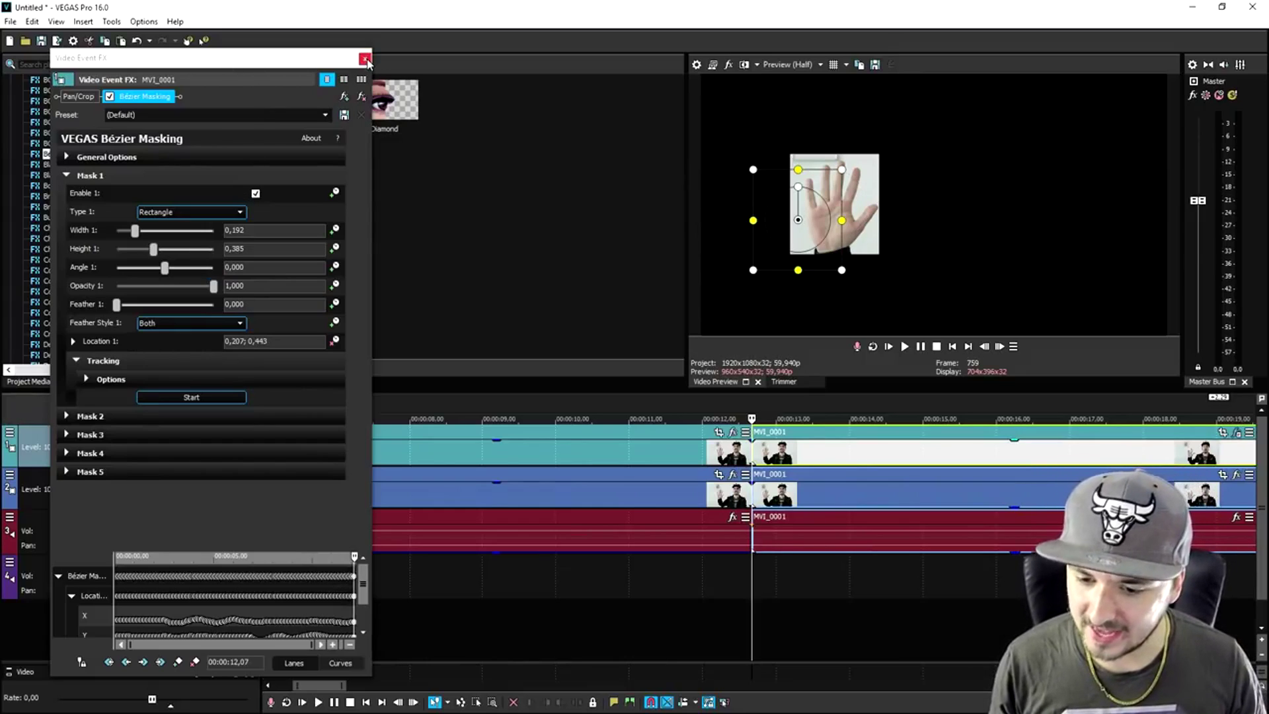
click(364, 60)
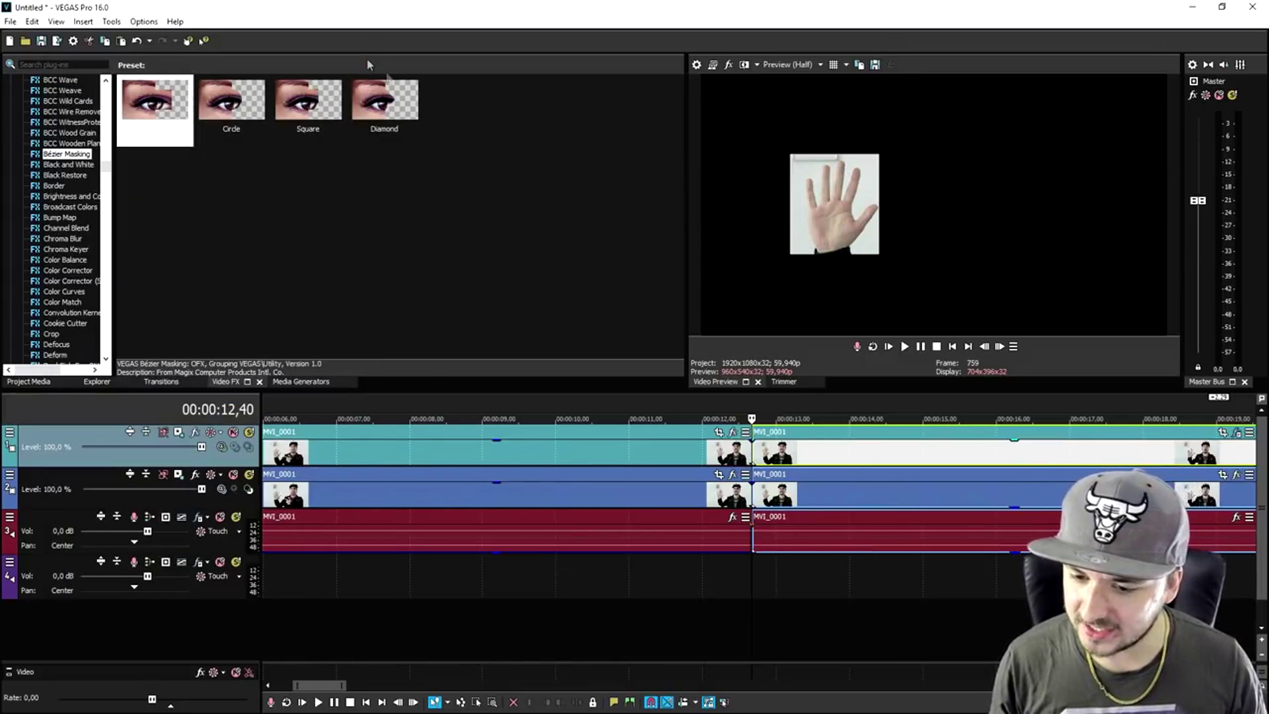
Apply Gaussian Blur's Light Blur preset (both ranges 0,0100) to the clips after the split
click(862, 514)
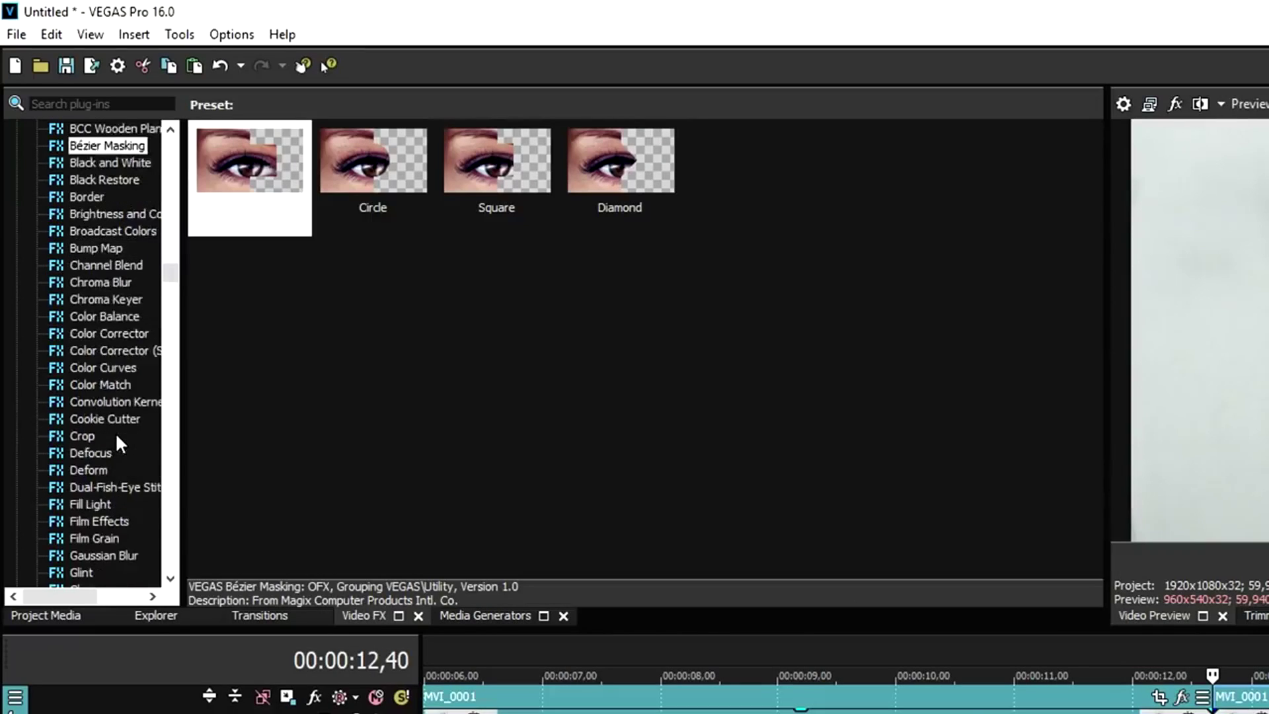
scroll(115, 432, down, 3)
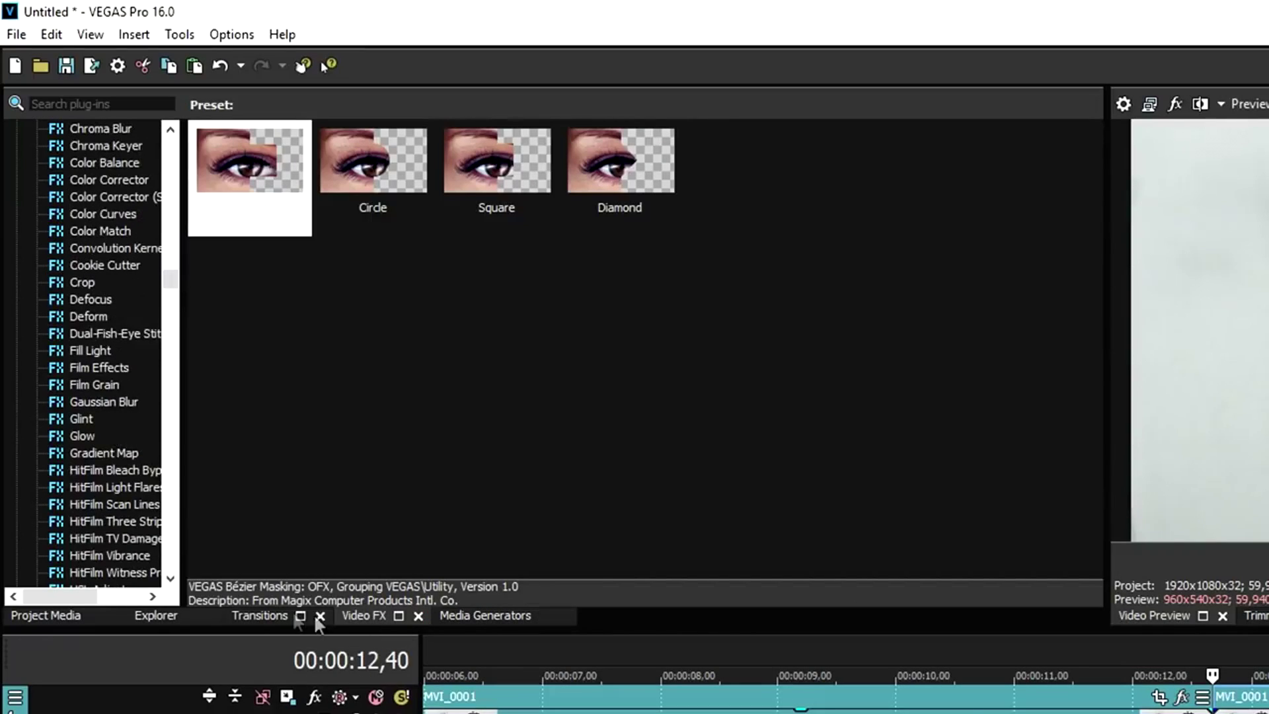
click(112, 400)
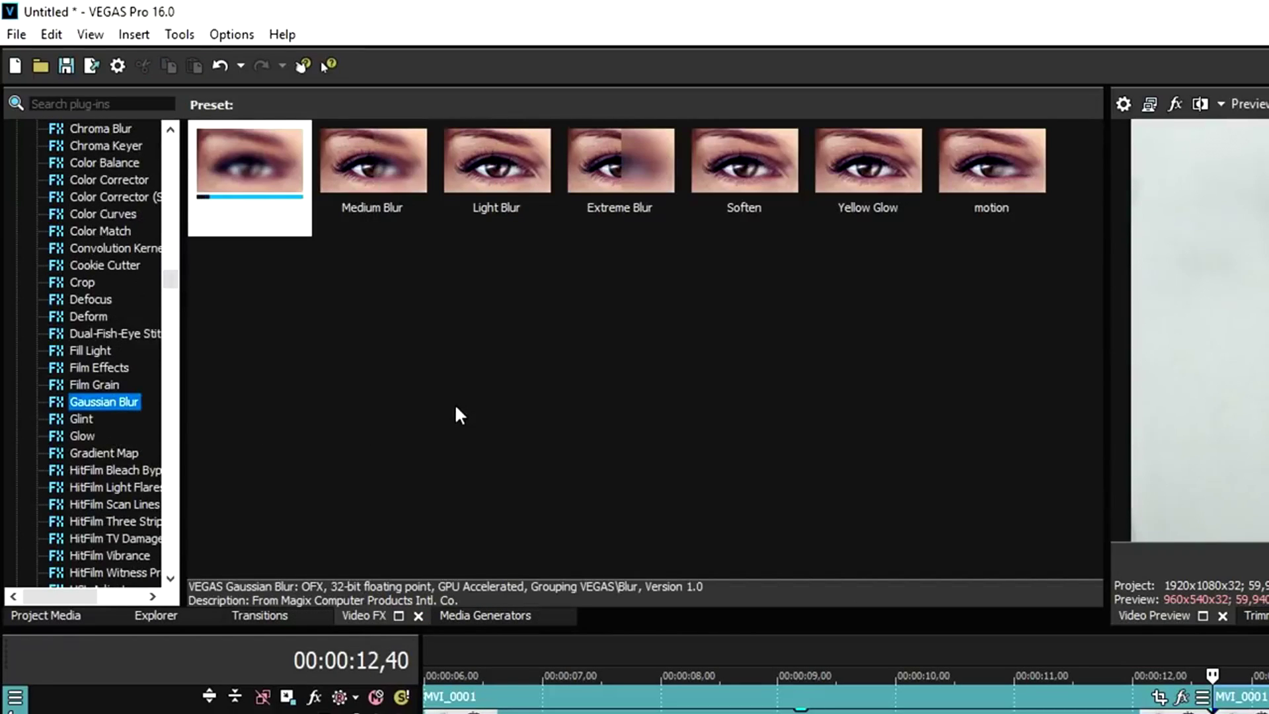
drag(495, 162, 875, 448)
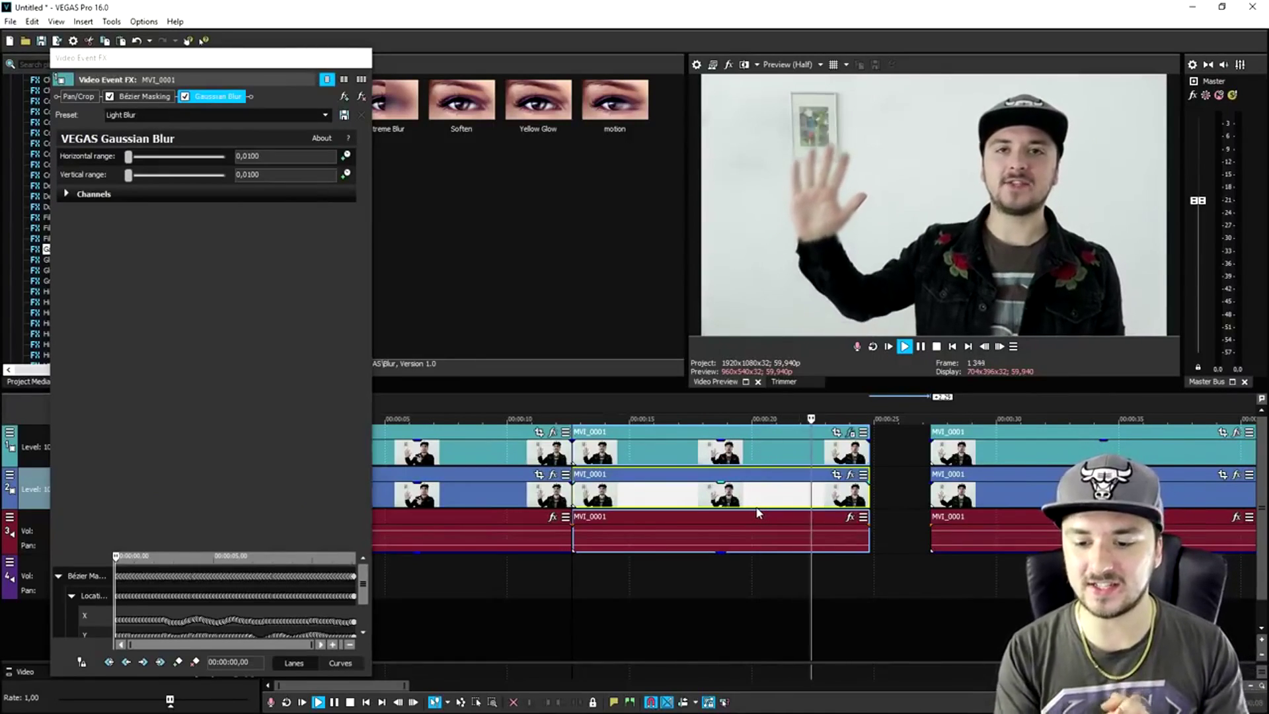
Stop playback and jump to the tunnel car frame in the night clips
scroll(1010, 516, down, 2)
scroll(1009, 509, down, 2)
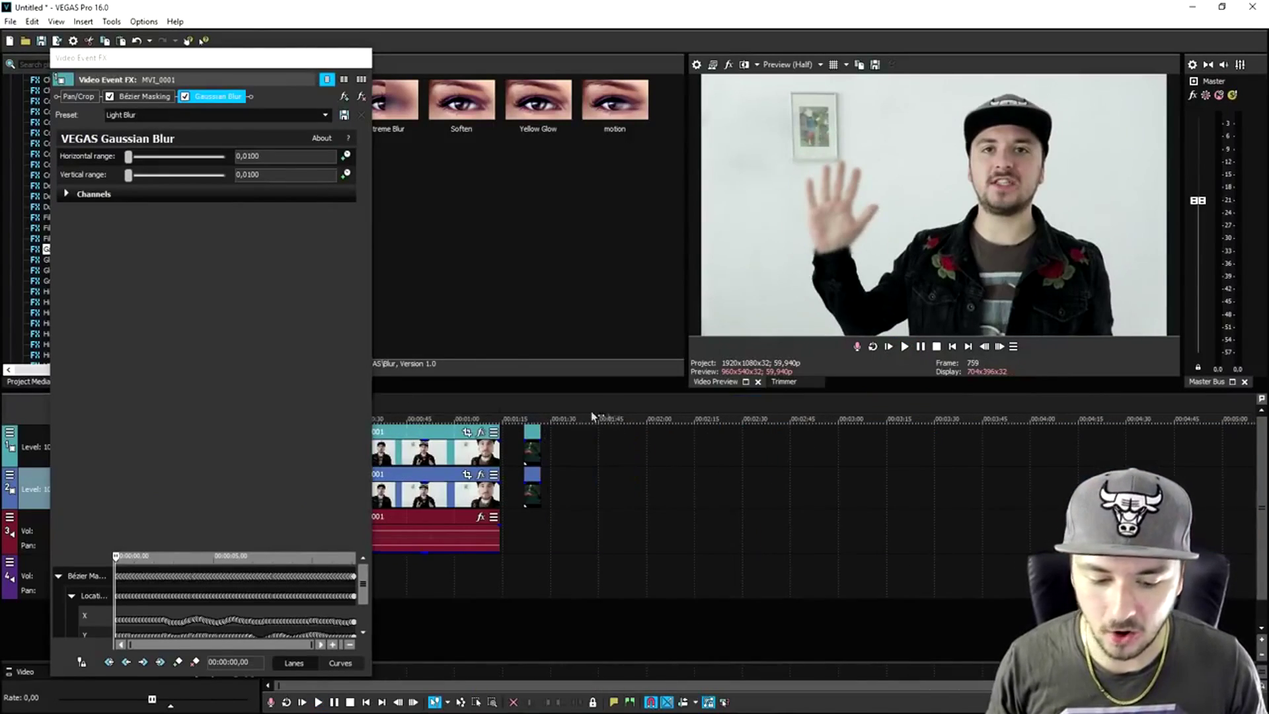
key(space)
scroll(939, 435, up, 3)
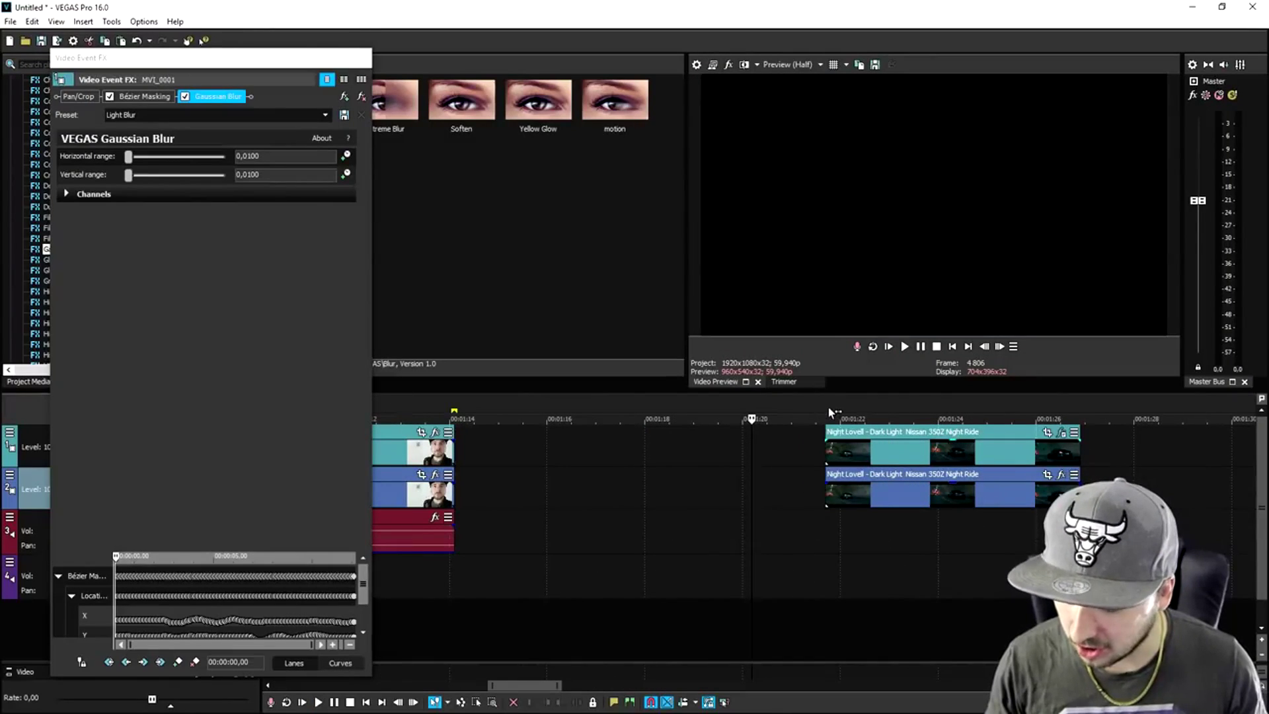
click(826, 419)
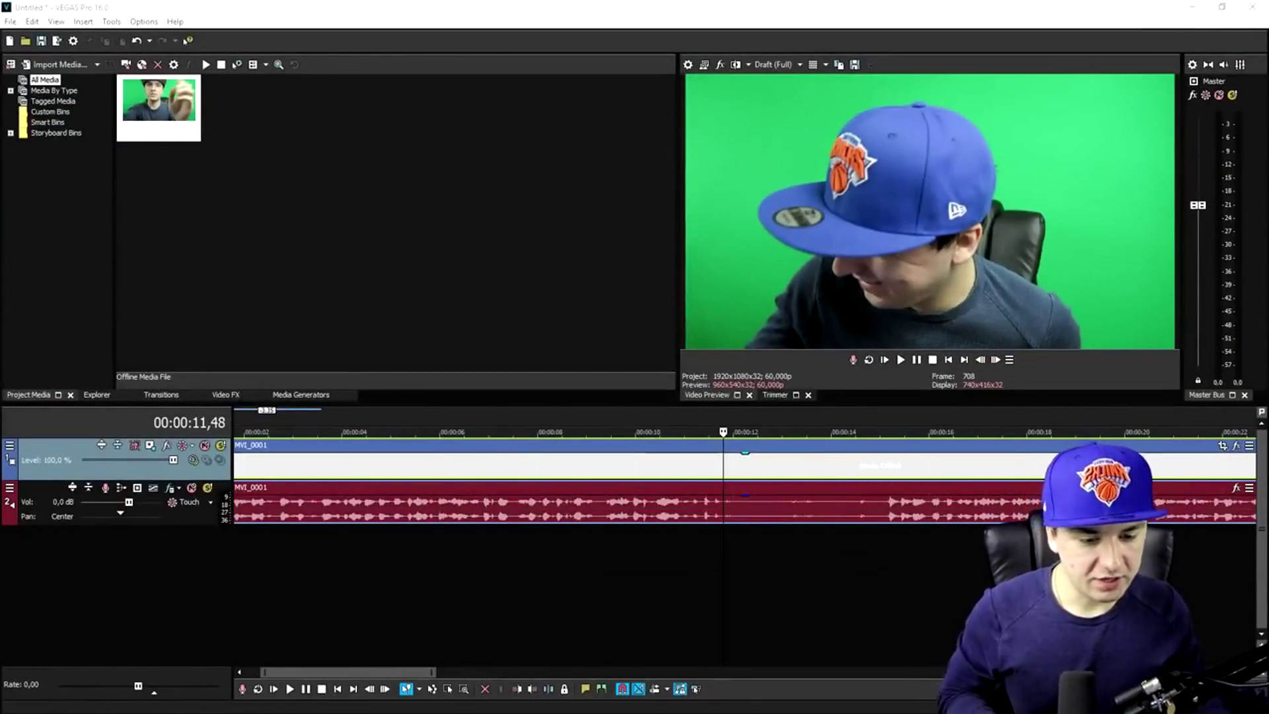
Browse the Checkerboard media generator presets, then bring up the File menu
scroll(582, 515, down, 5)
scroll(559, 475, down, 1)
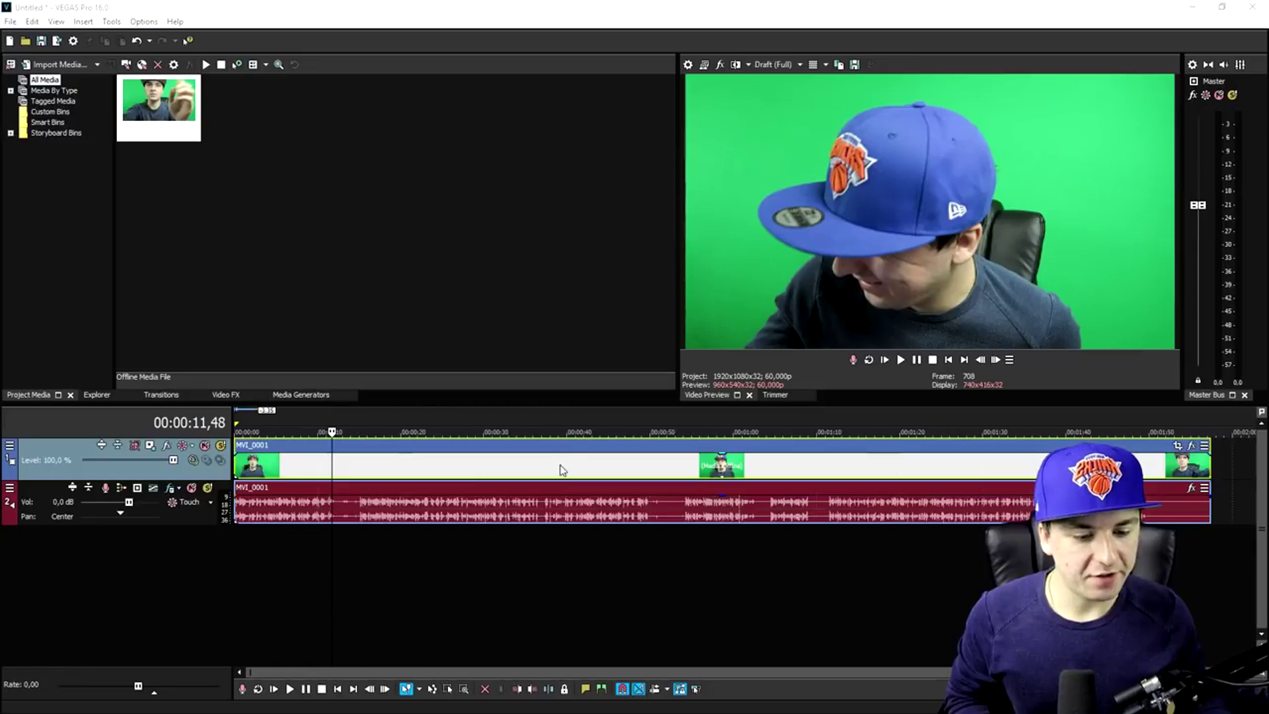
scroll(566, 477, up, 3)
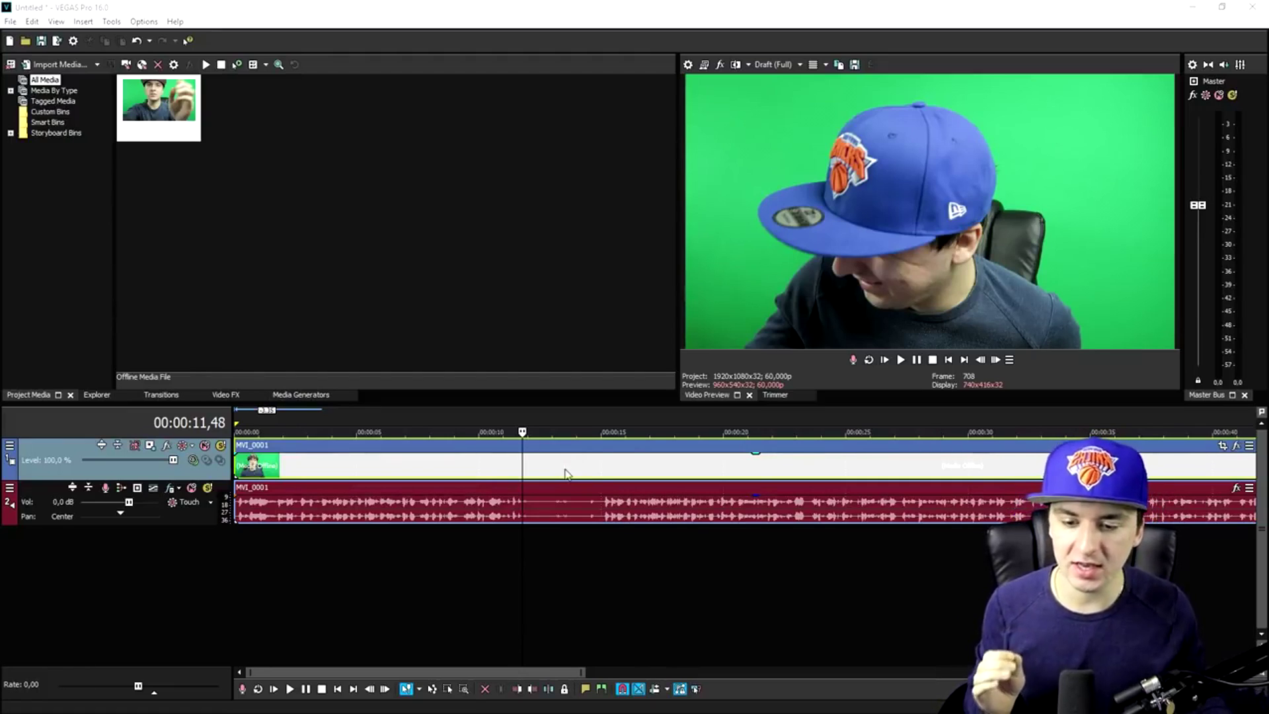
click(301, 394)
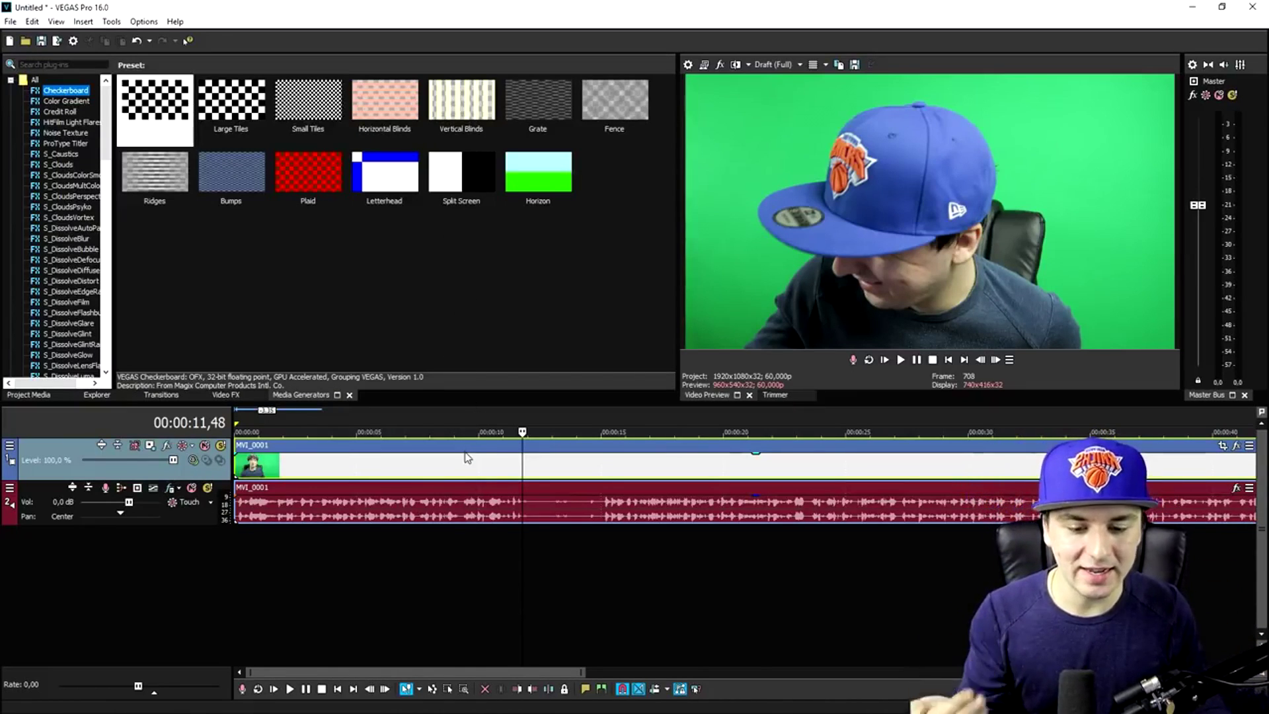
scroll(467, 457, down, 2)
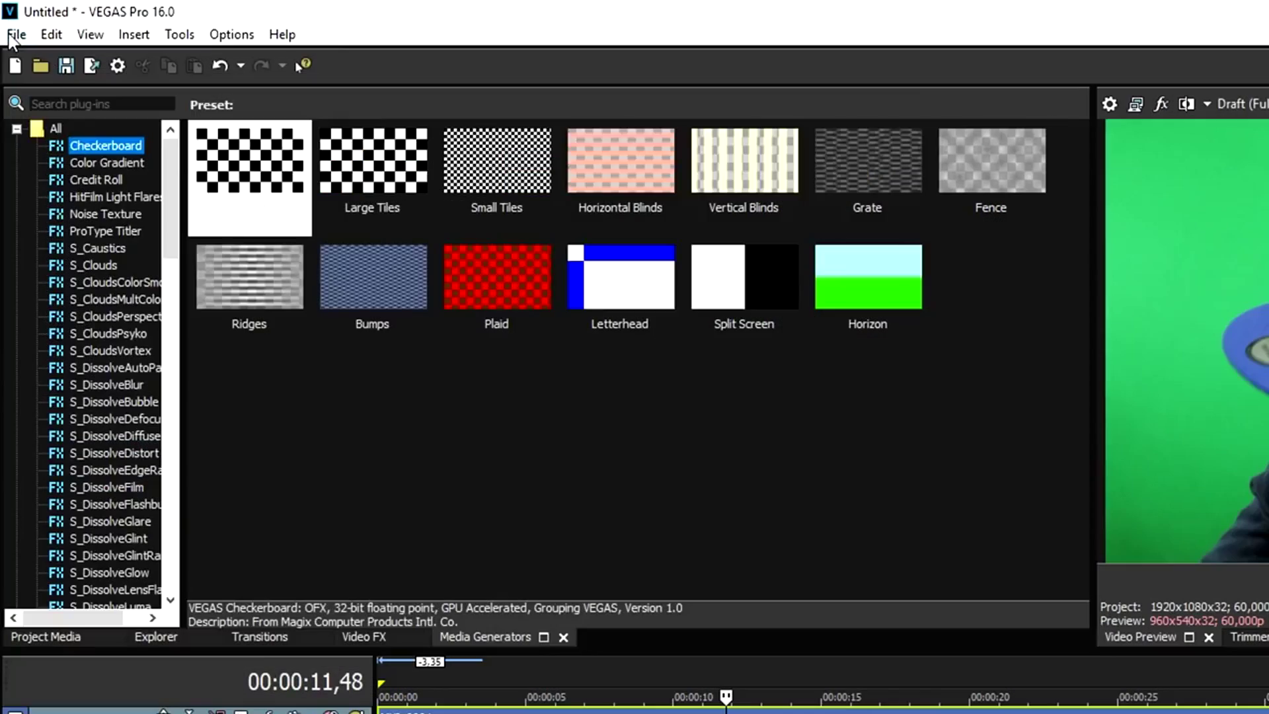
click(9, 22)
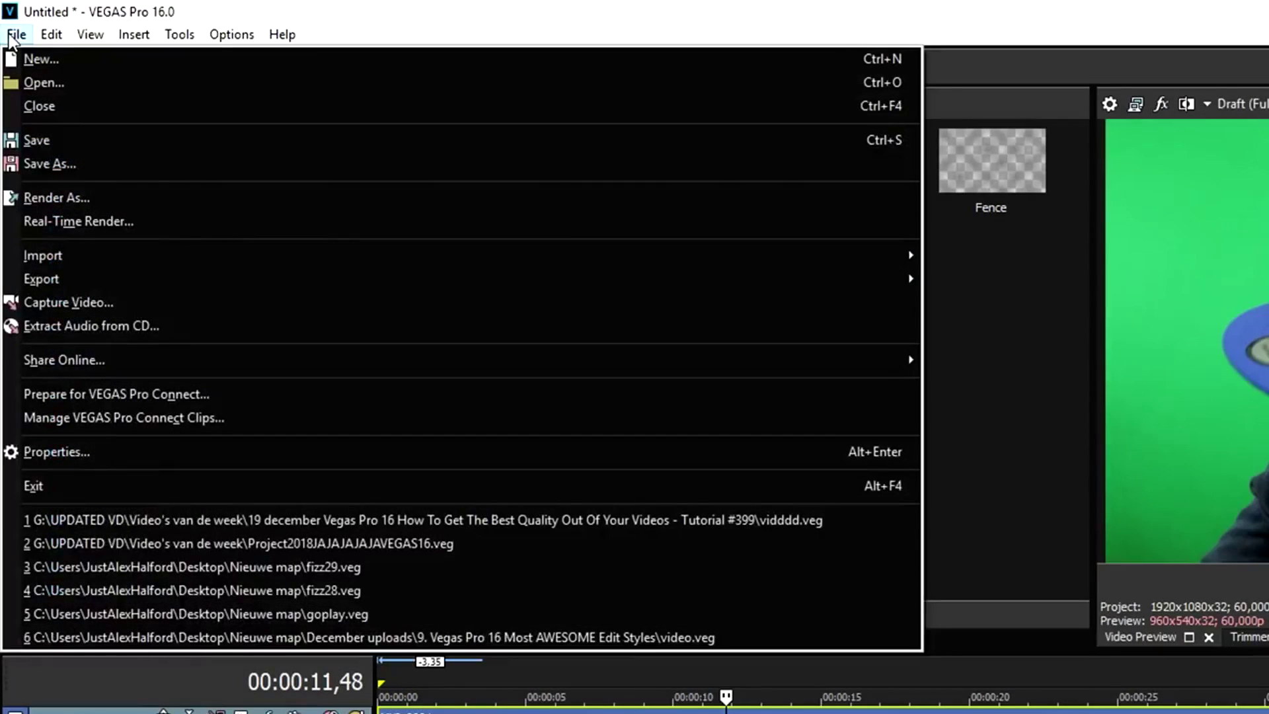
Import MVI_0001.MP4 into Project Media as a 1920x1080, 59,940 fps clip
mouse_move(186, 264)
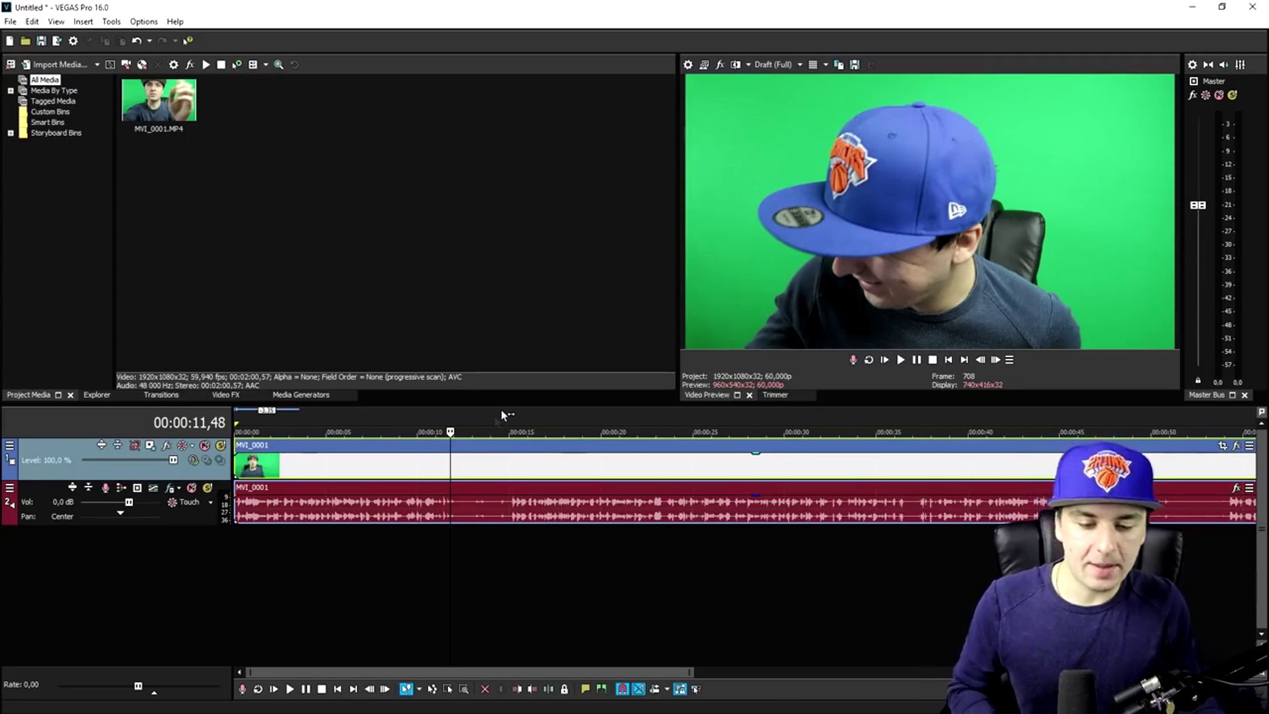
scroll(477, 470, down, 3)
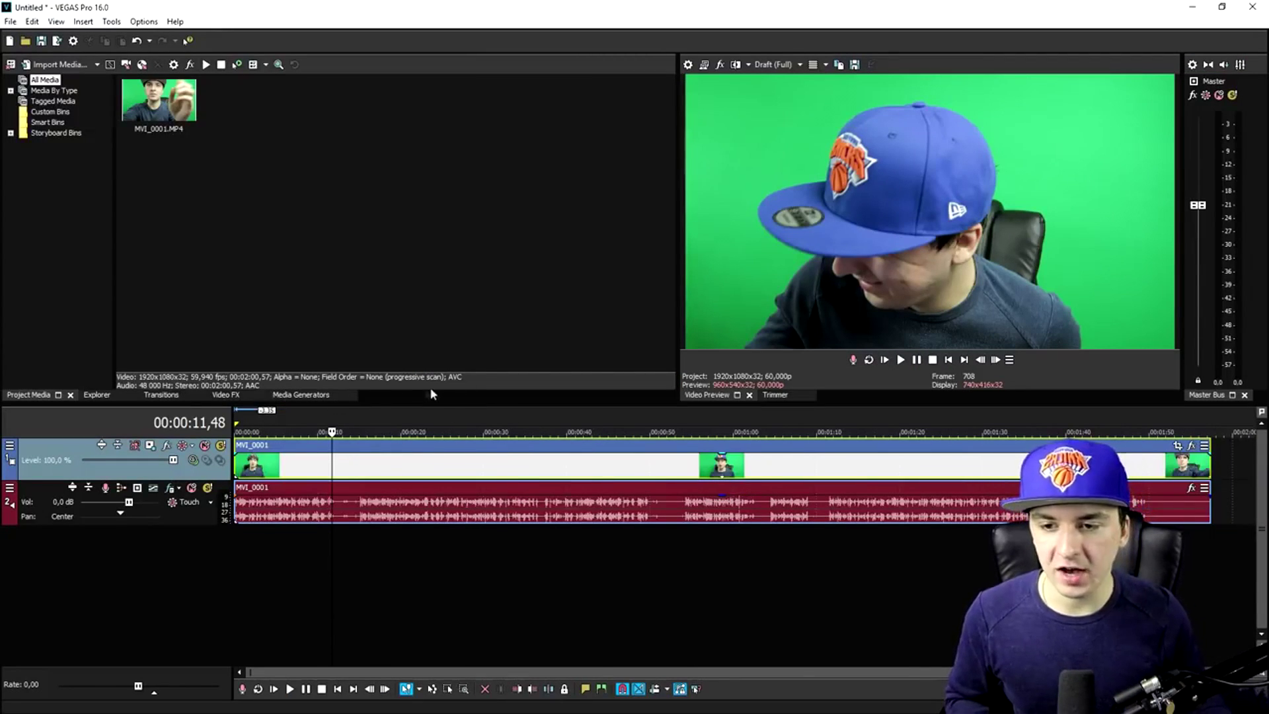
scroll(406, 476, up, 3)
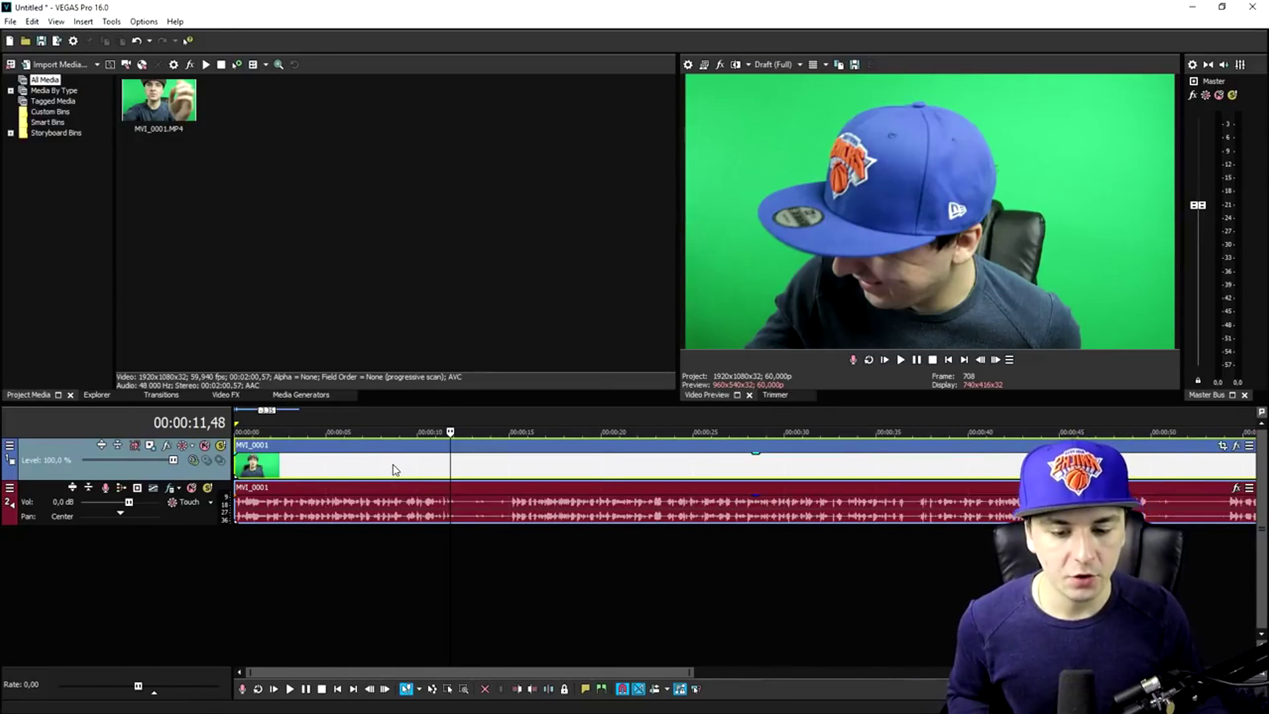
scroll(467, 463, down, 3)
Set Disable resample in the MVI_0001 video event's properties and confirm
right_click(420, 466)
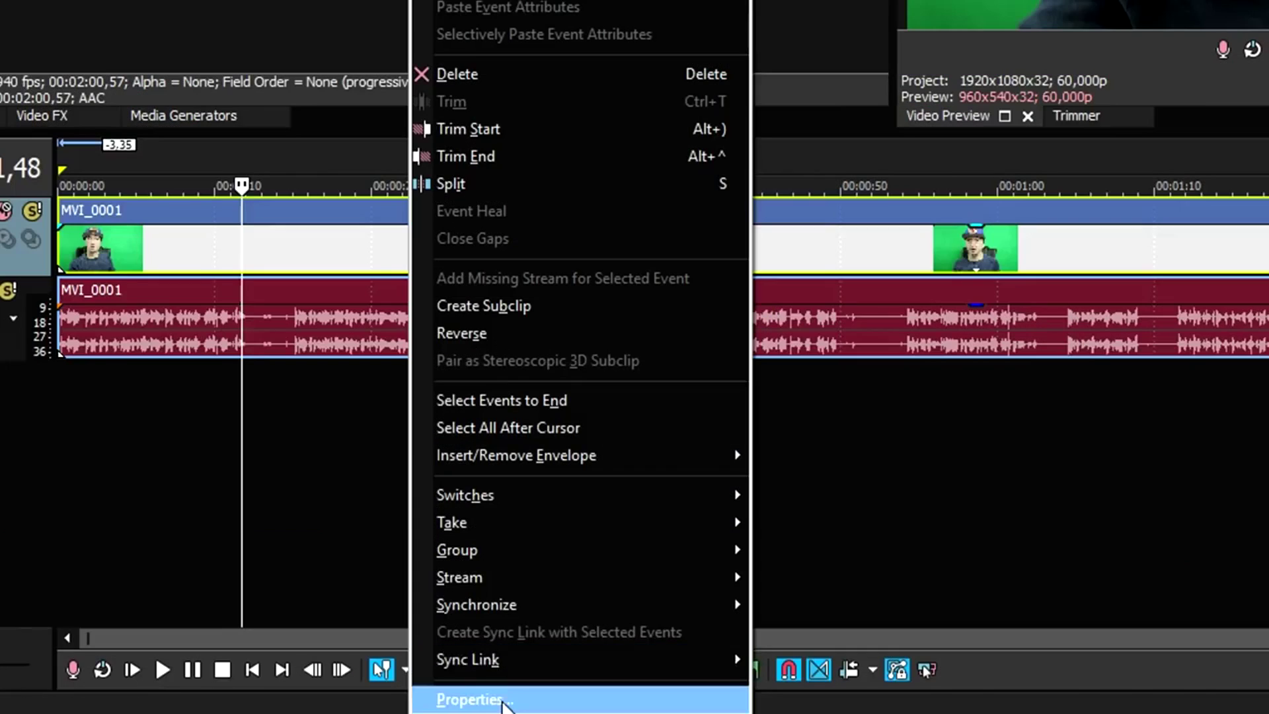
click(502, 701)
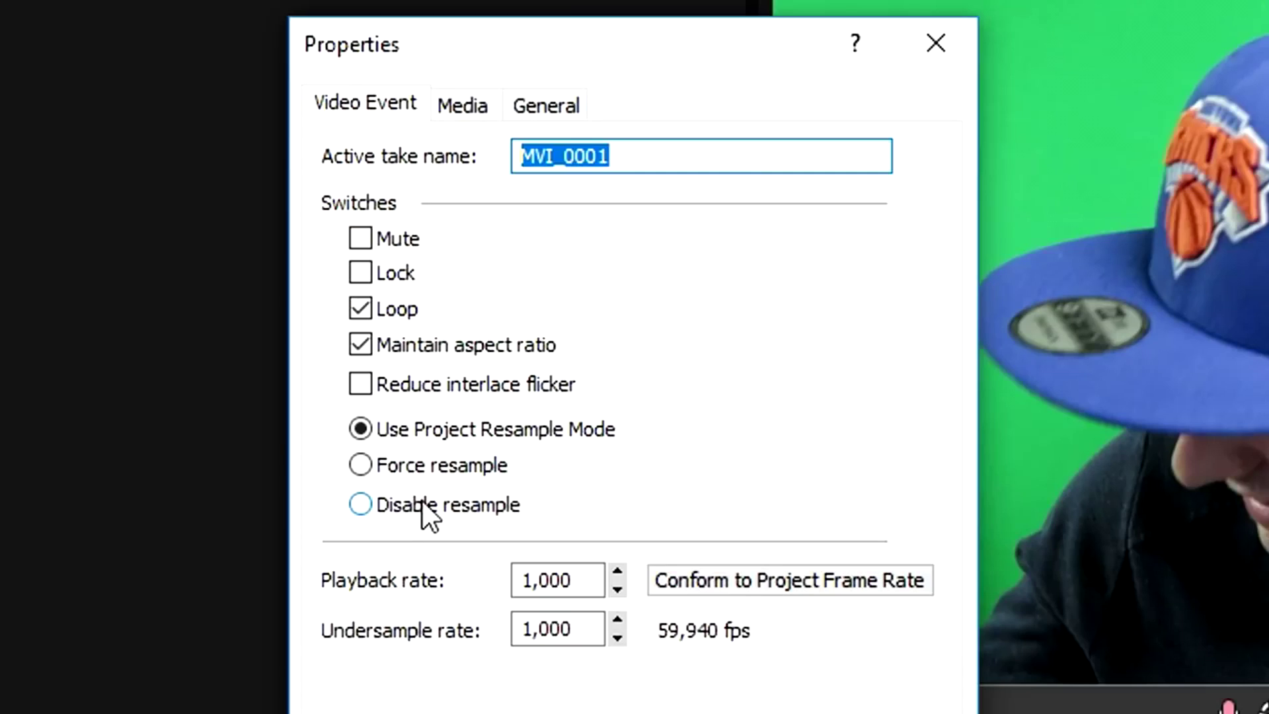
click(422, 505)
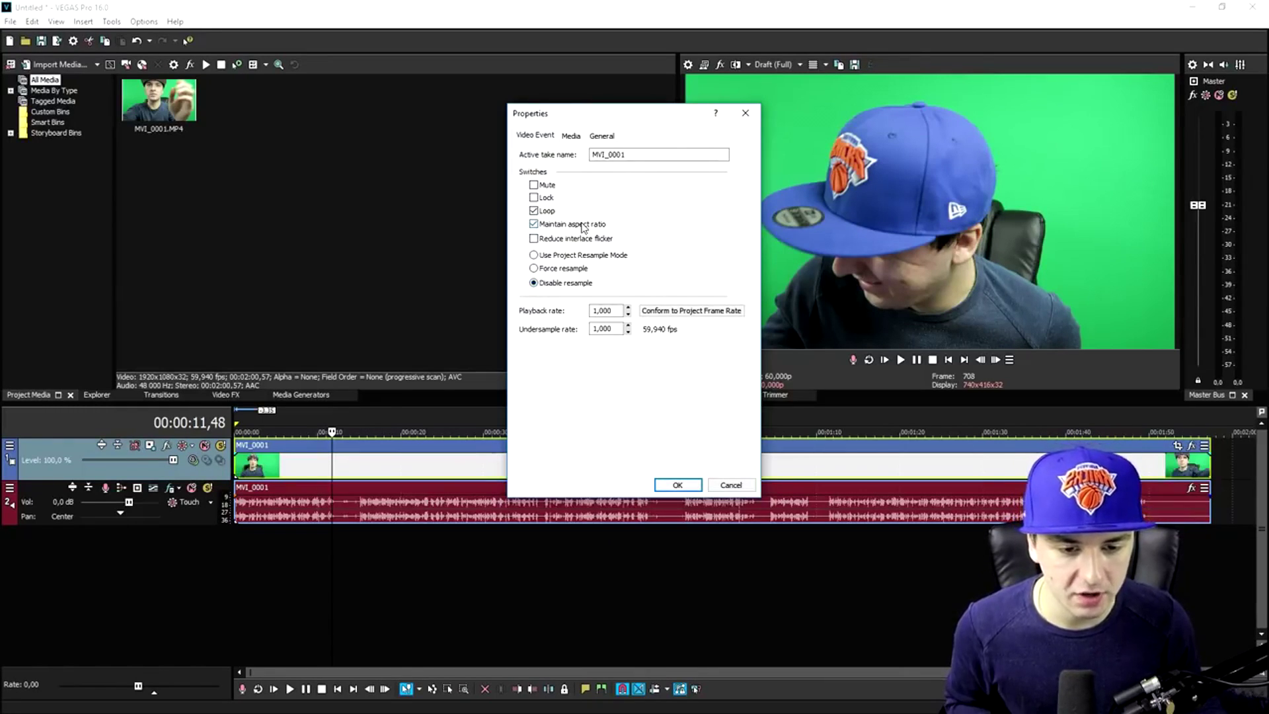
click(668, 483)
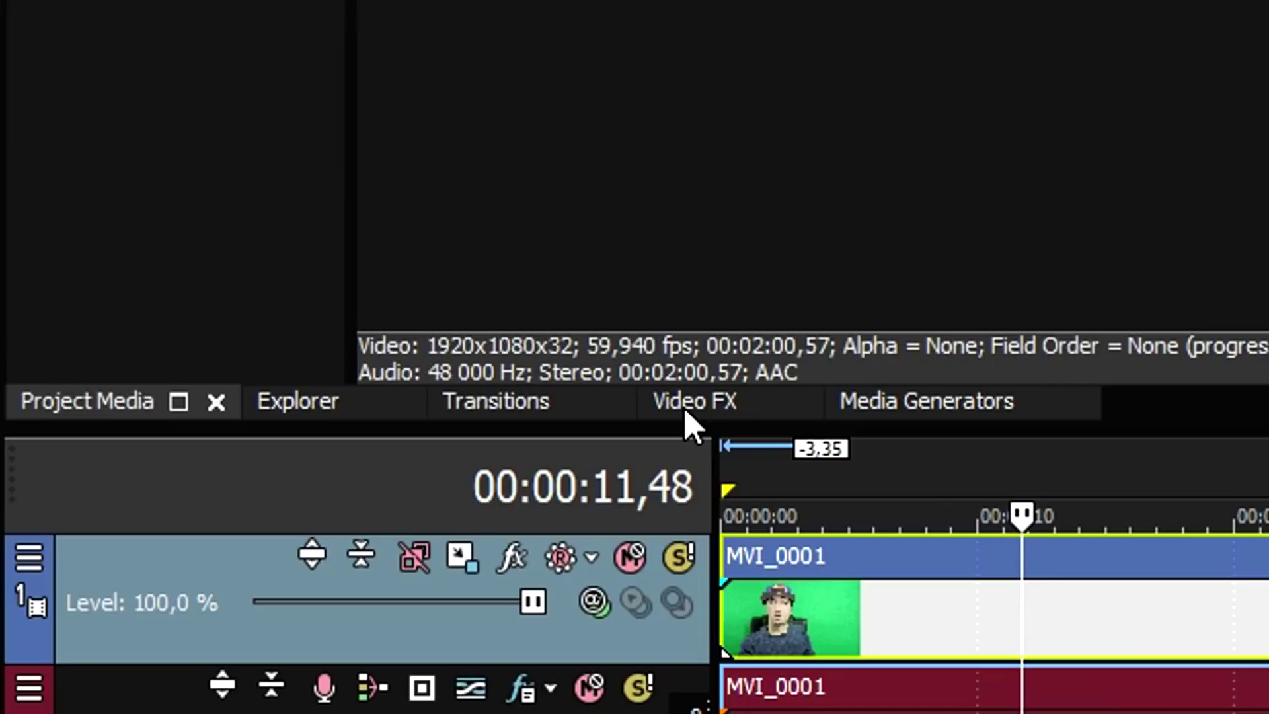
Apply the (Default) Brightness and Contrast preset to the MVI_0001 clip
click(224, 400)
scroll(97, 320, down, 20)
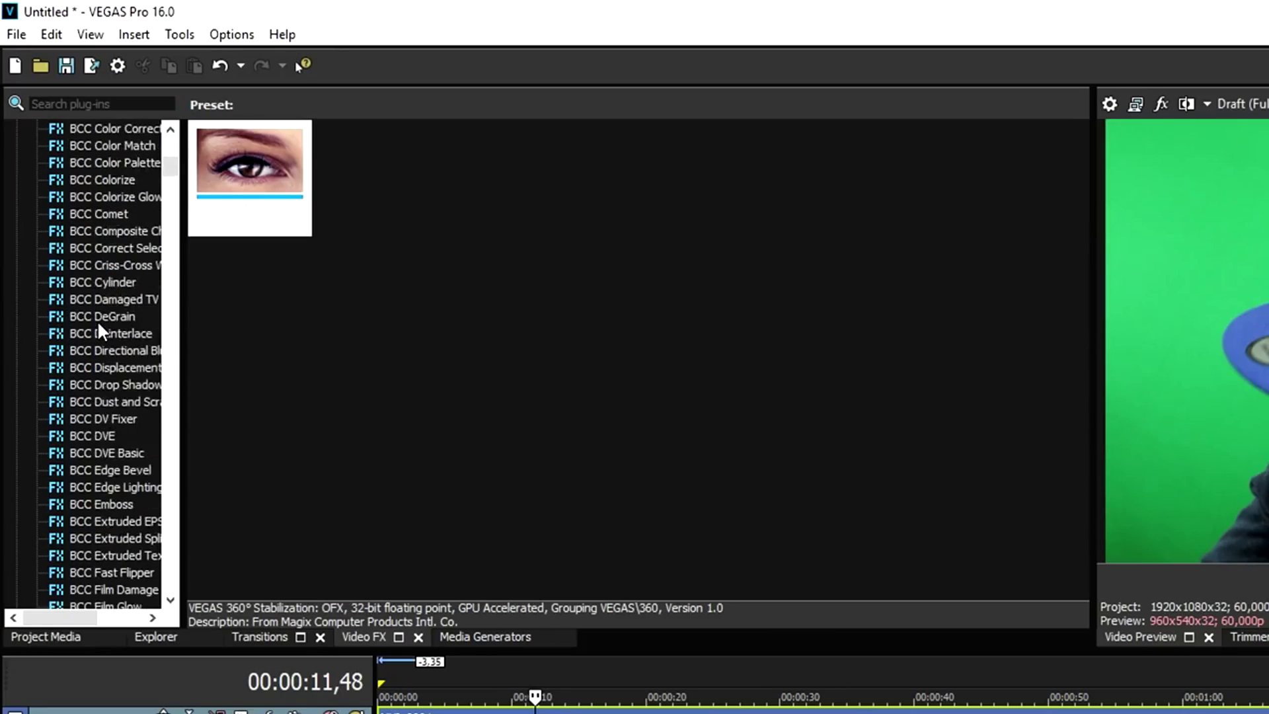
scroll(99, 327, down, 20)
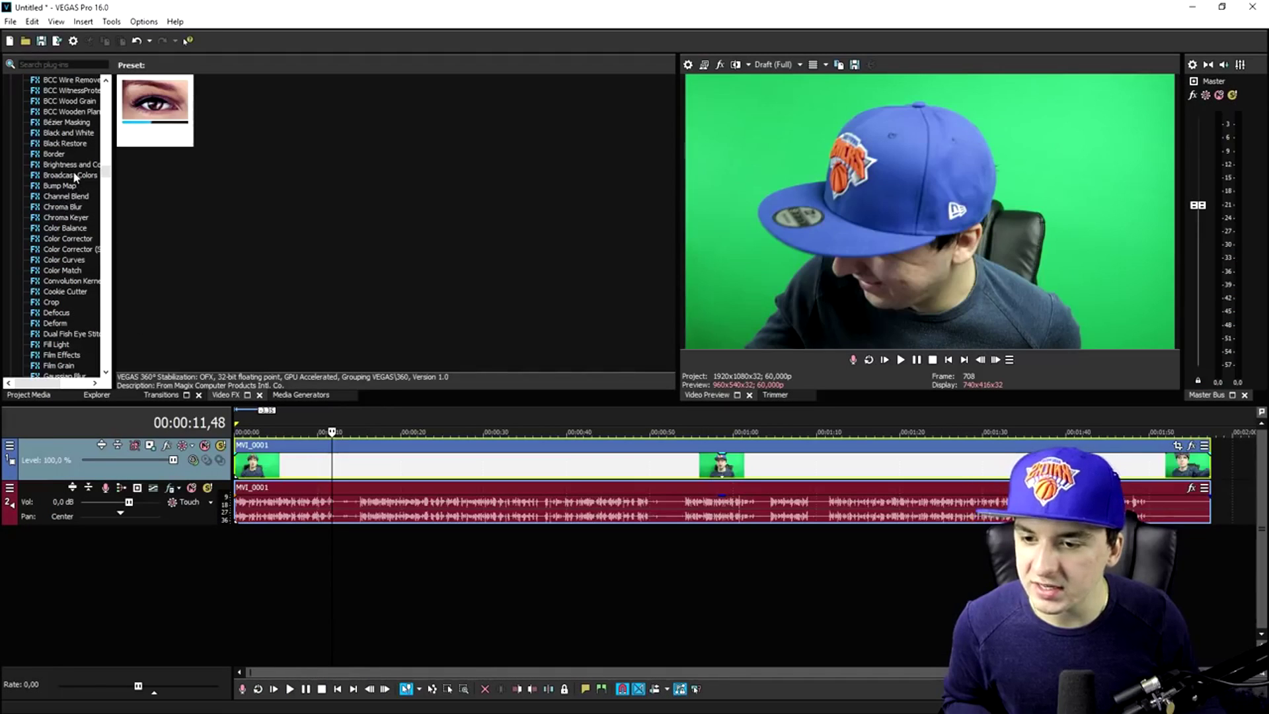
click(109, 265)
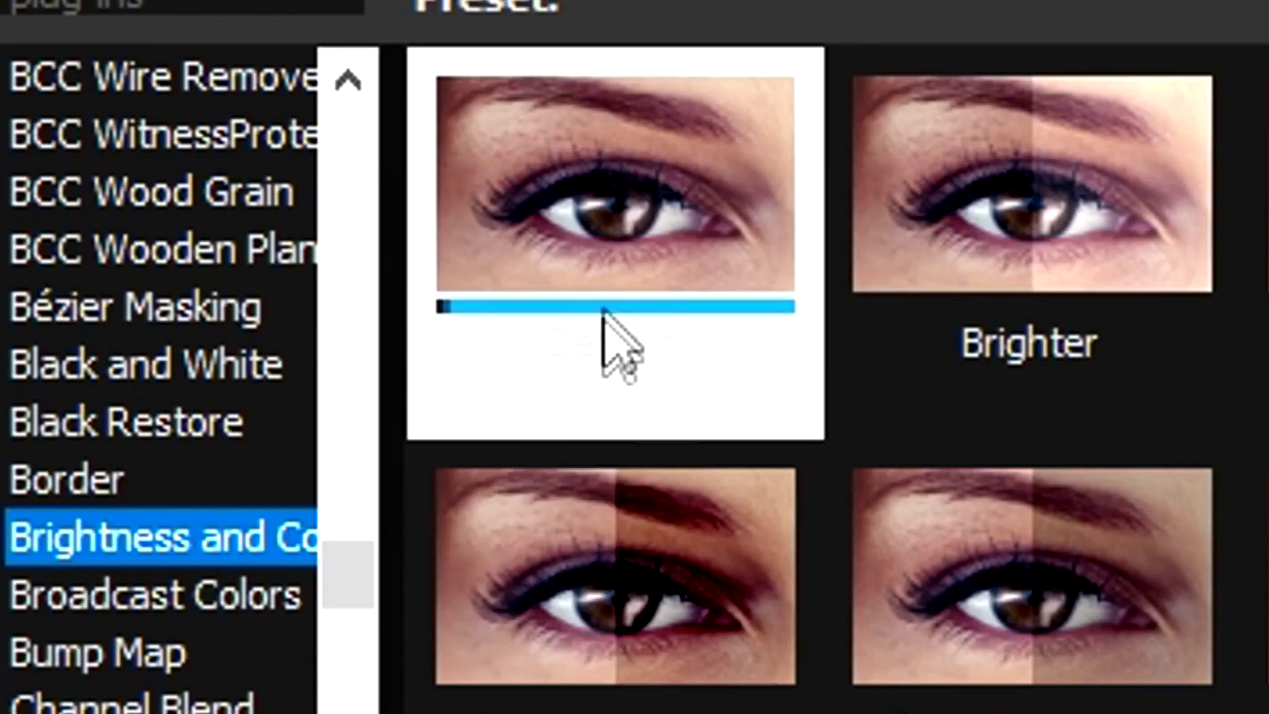
click(600, 221)
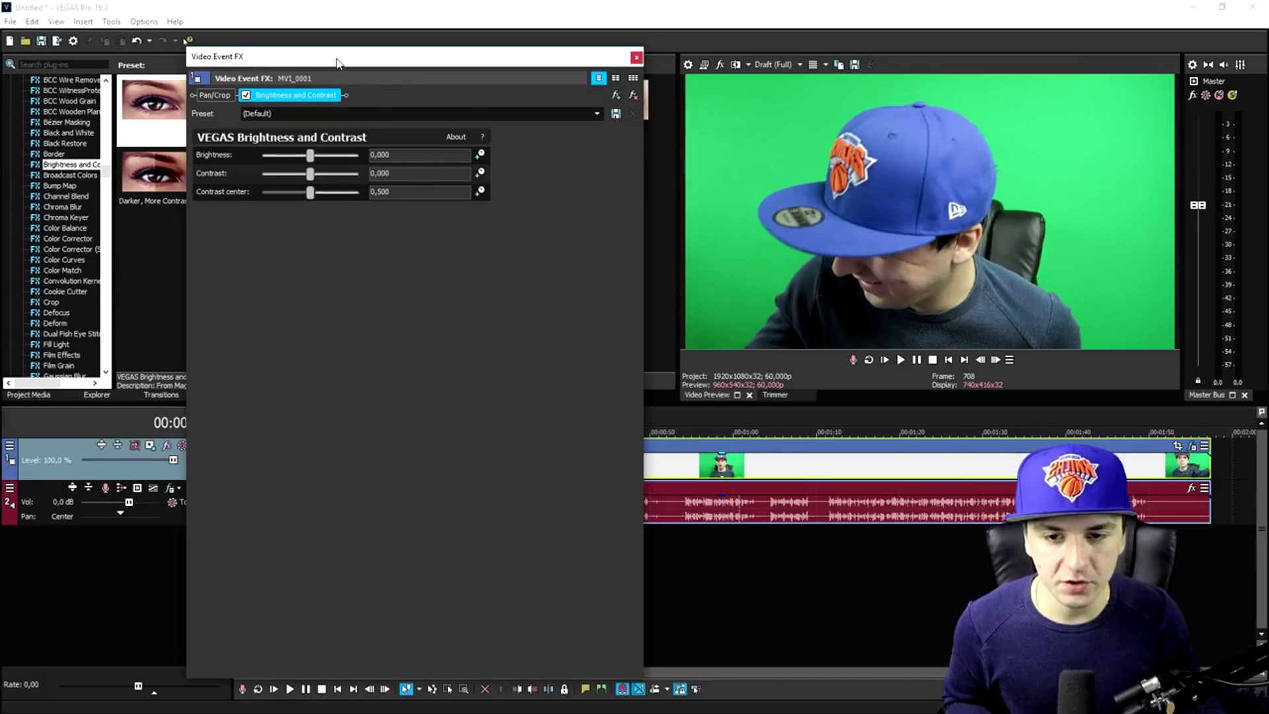
drag(336, 58, 312, 63)
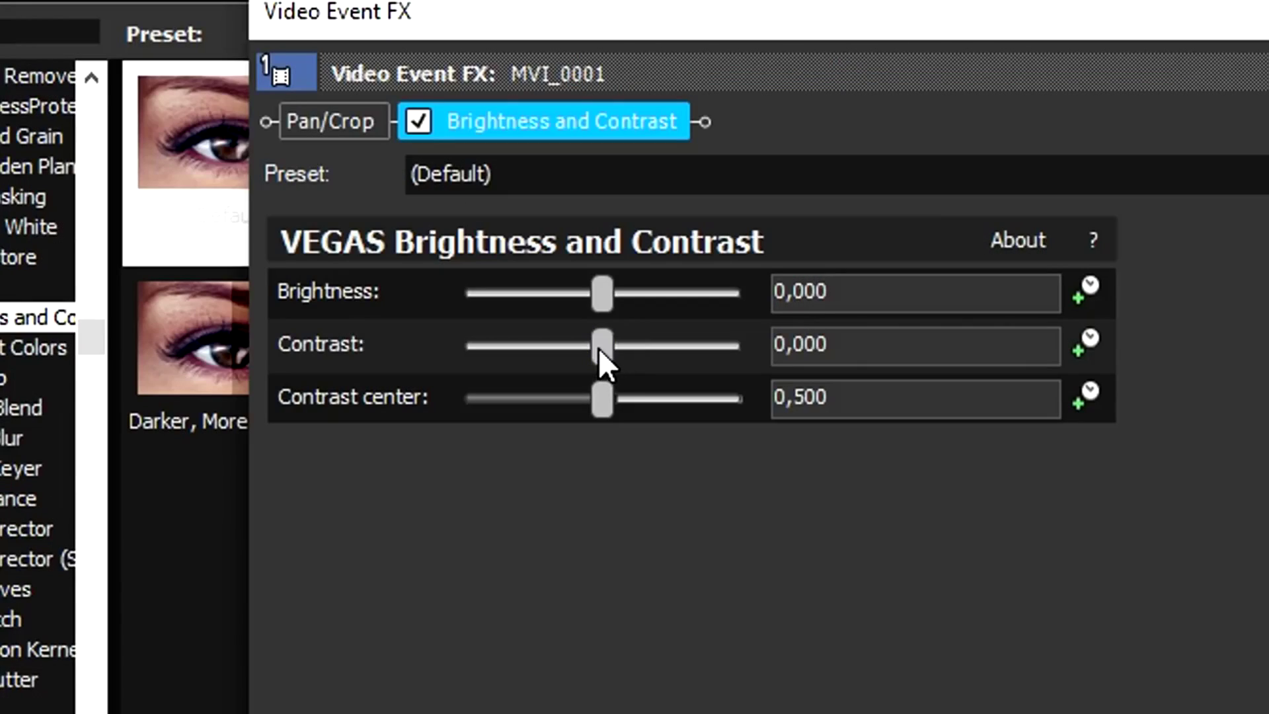
Raise the contrast to 0,211 and close the effect window
drag(600, 349, 609, 349)
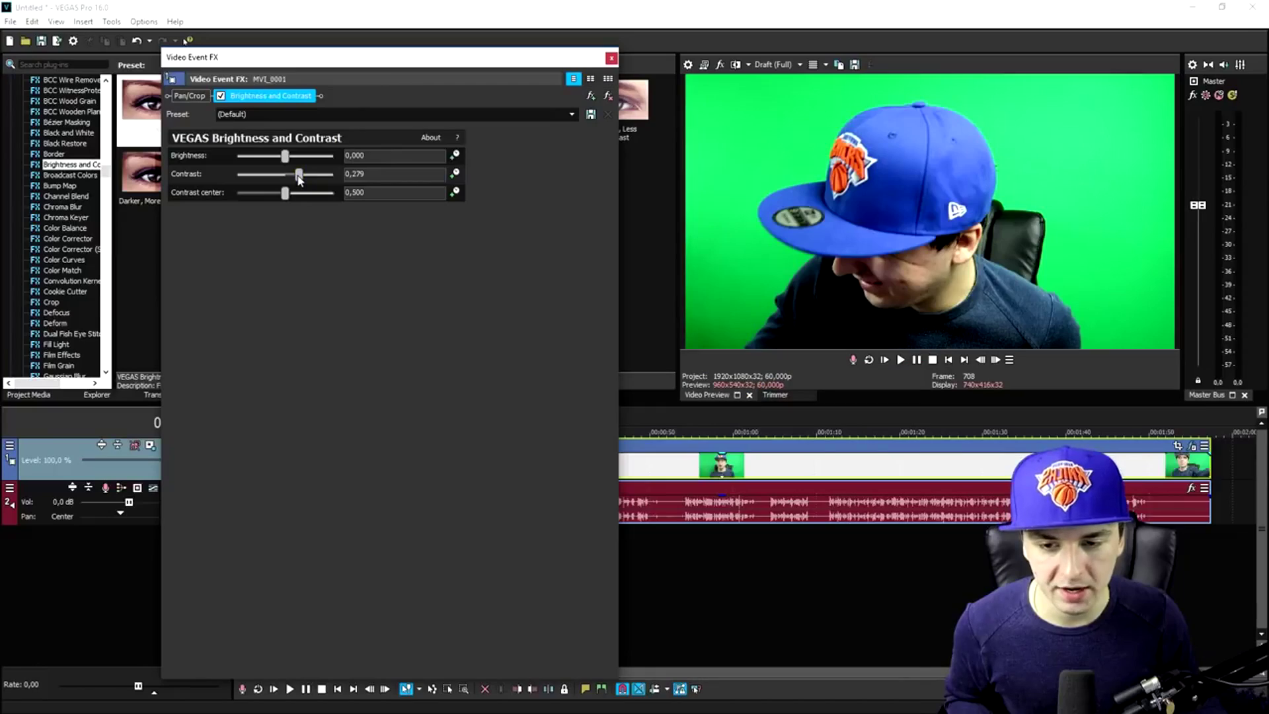
click(221, 96)
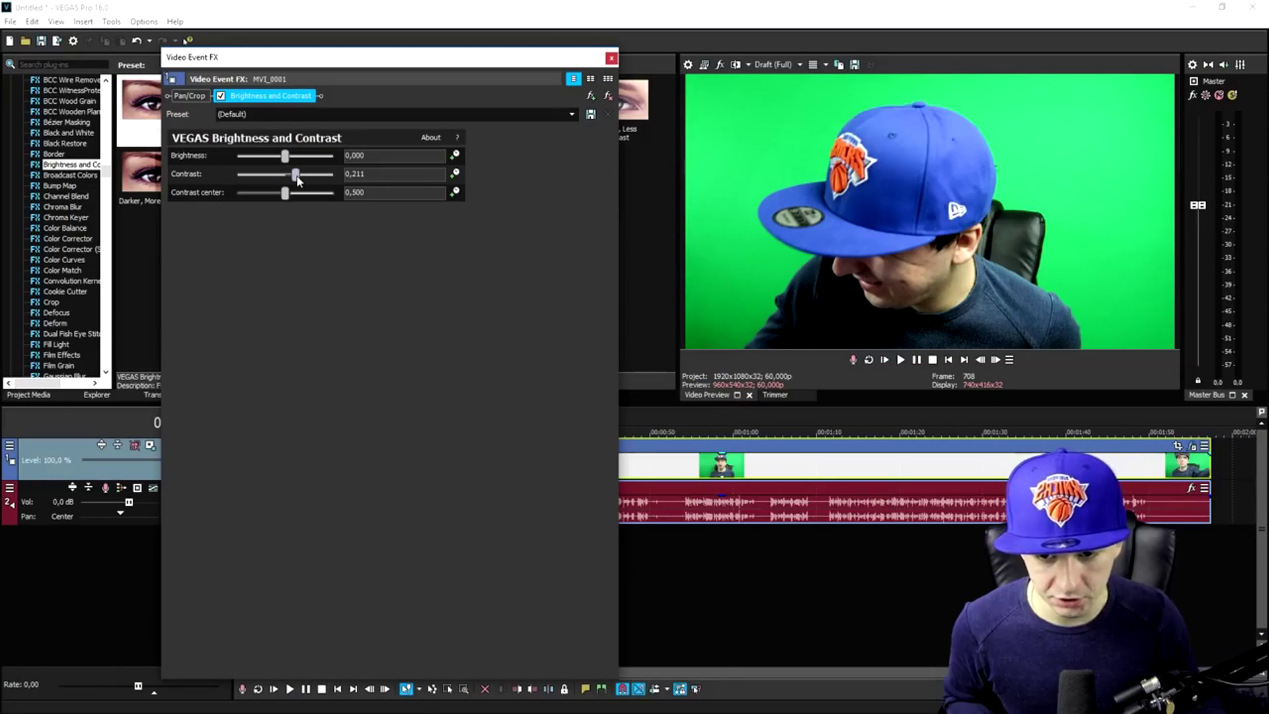
mouse_move(298, 180)
mouse_down()
mouse_move(285, 175)
mouse_move(294, 156)
mouse_up()
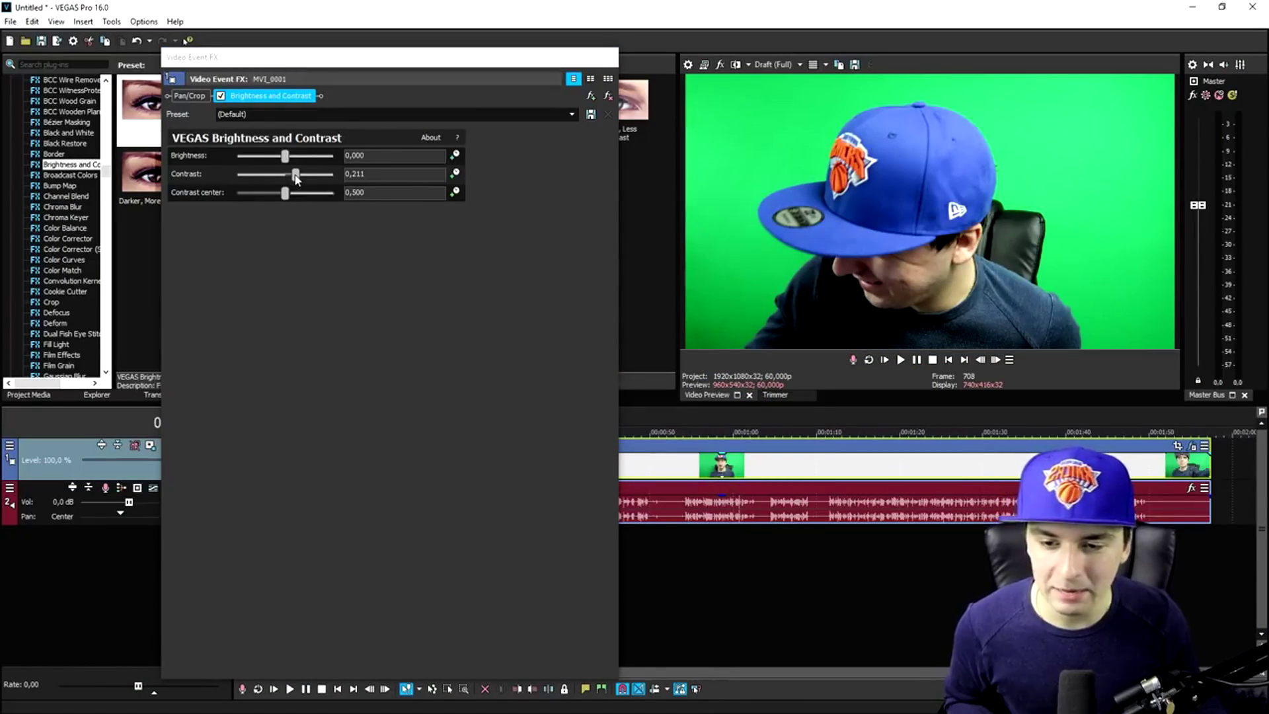
click(612, 57)
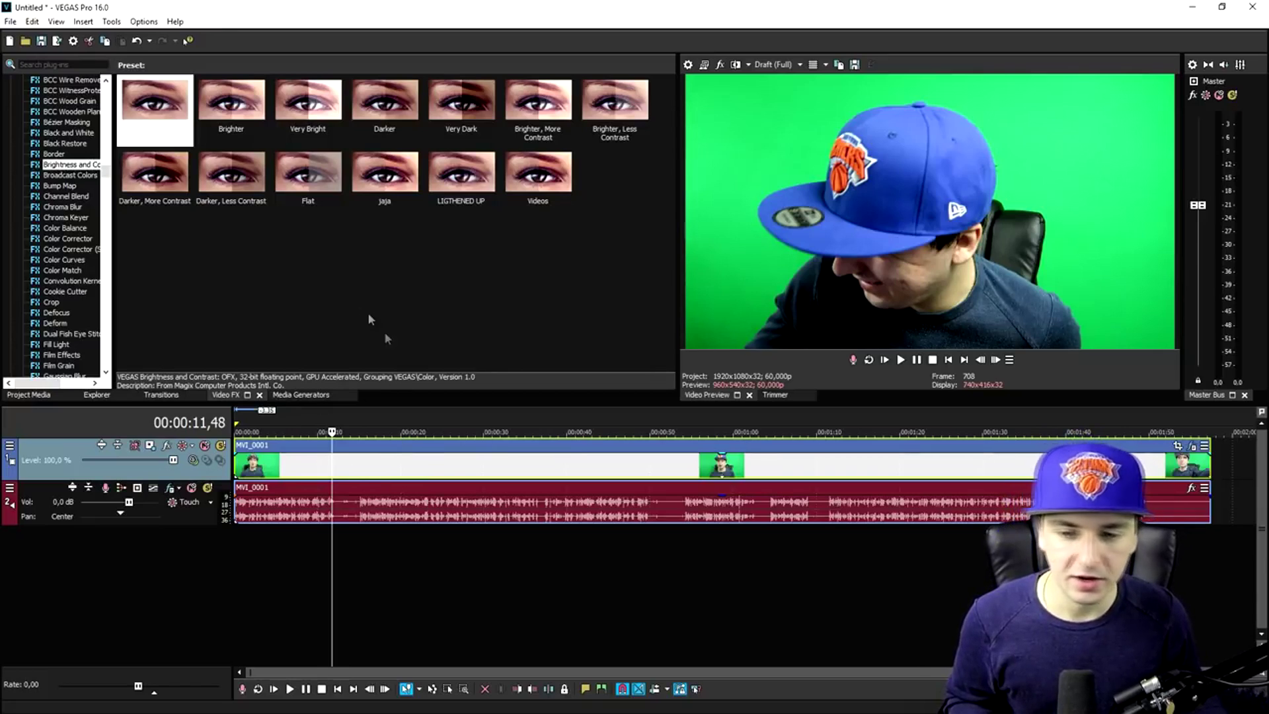
Mark a time selection across the clip and open Project Video Properties
click(333, 304)
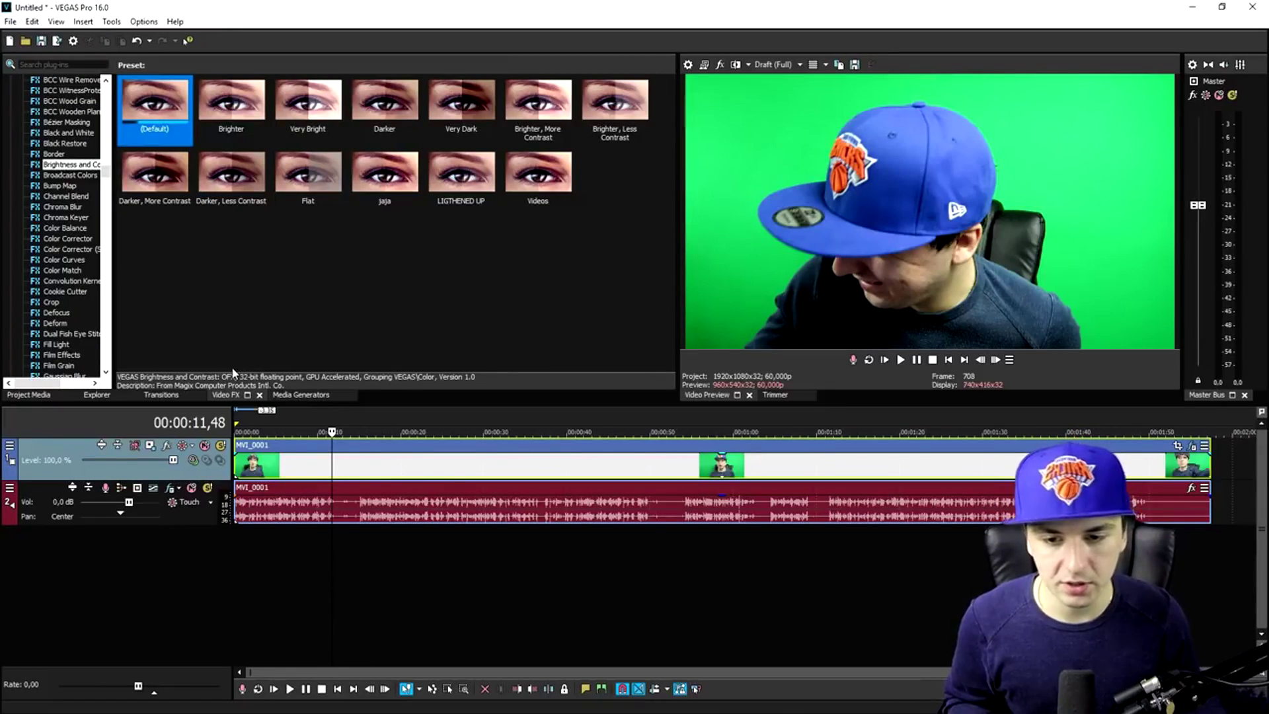
click(301, 395)
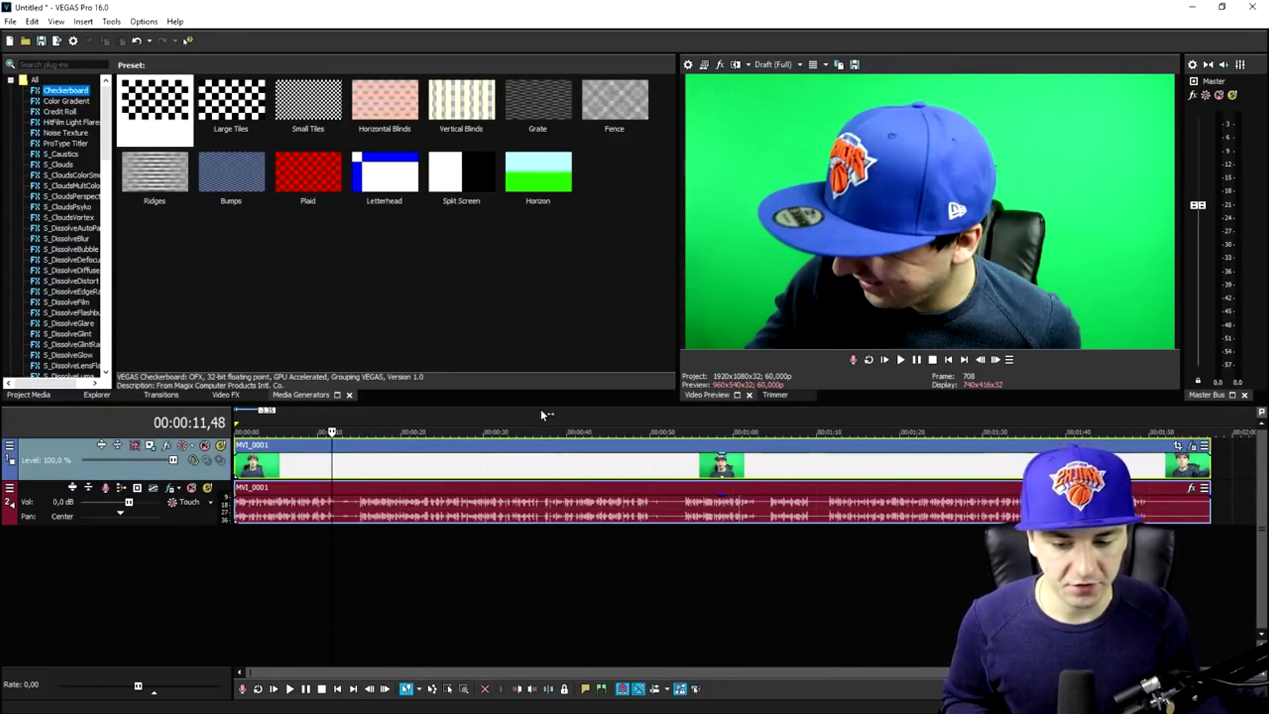
drag(1220, 413, 332, 413)
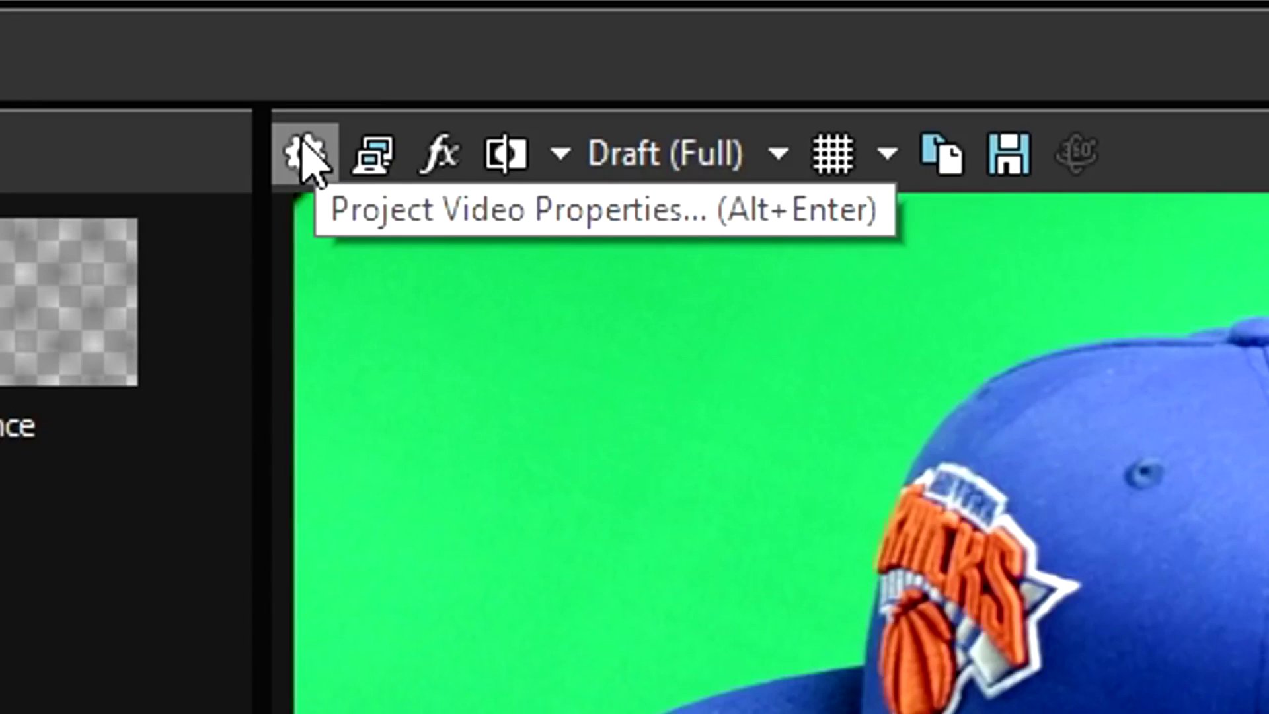
click(305, 152)
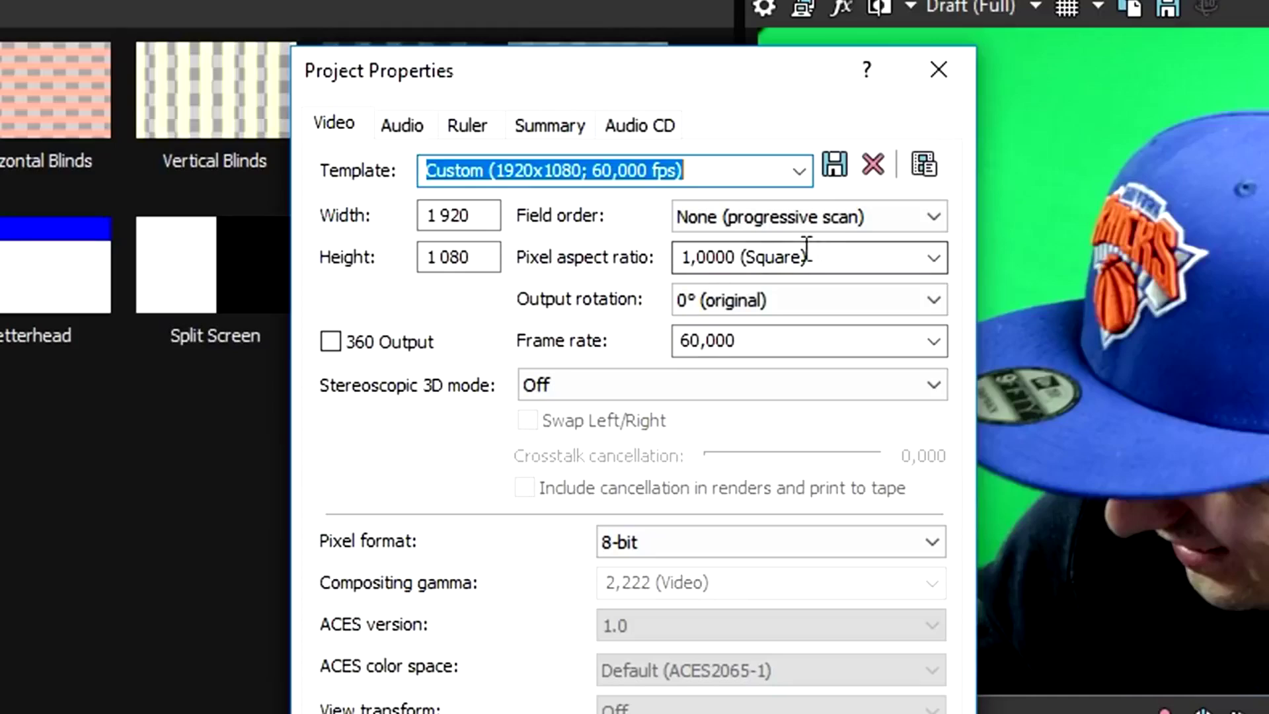
Keep square pixel aspect, disable project resampling, and set full-resolution rendering quality to Best
click(928, 257)
click(853, 280)
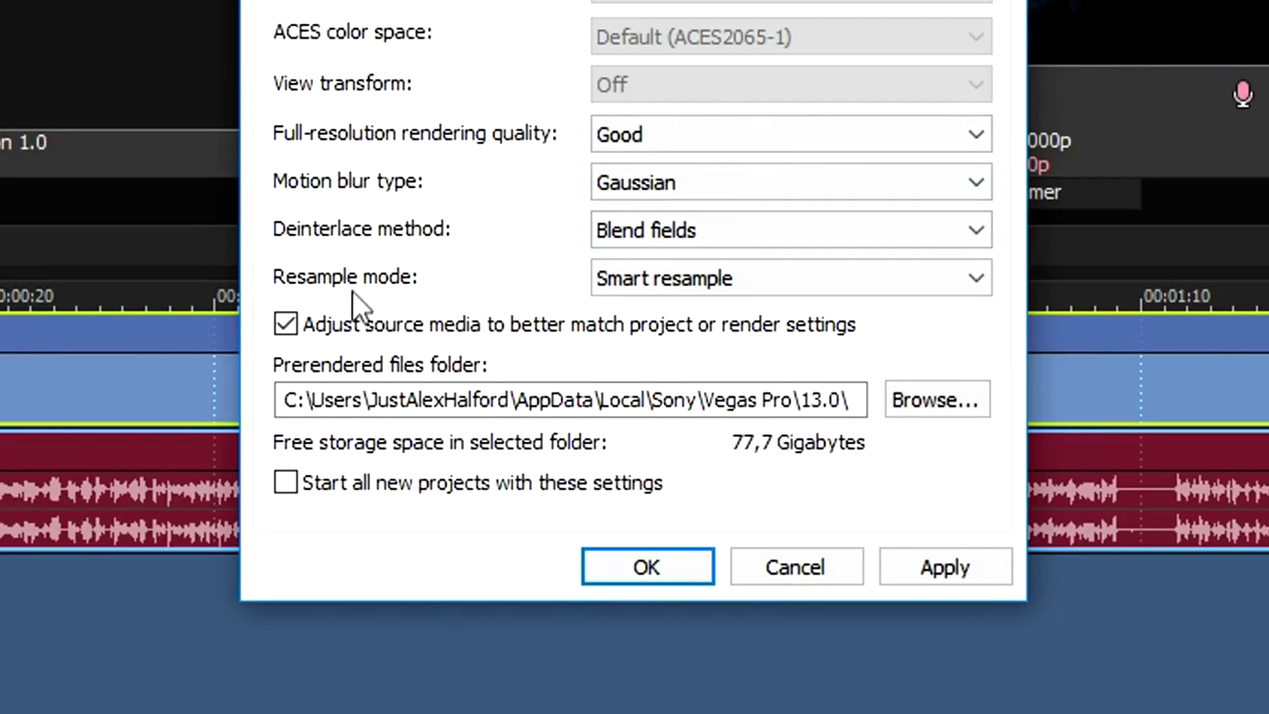
click(645, 281)
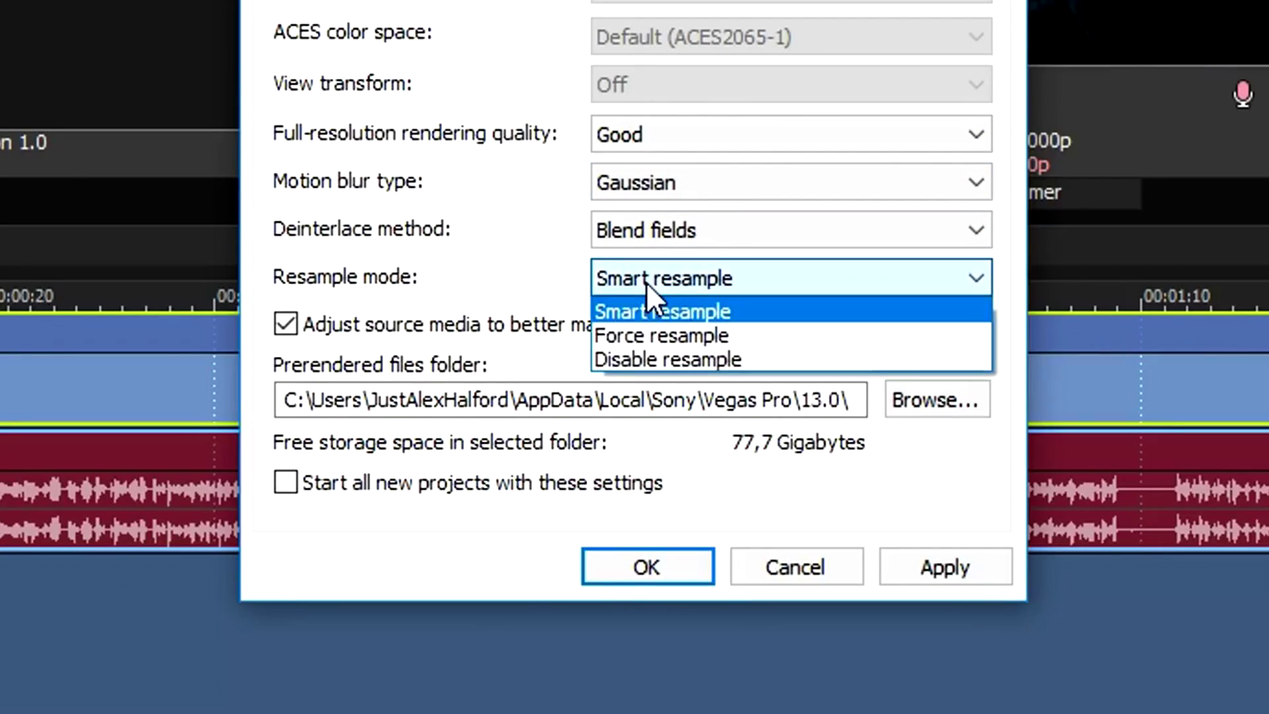
click(666, 357)
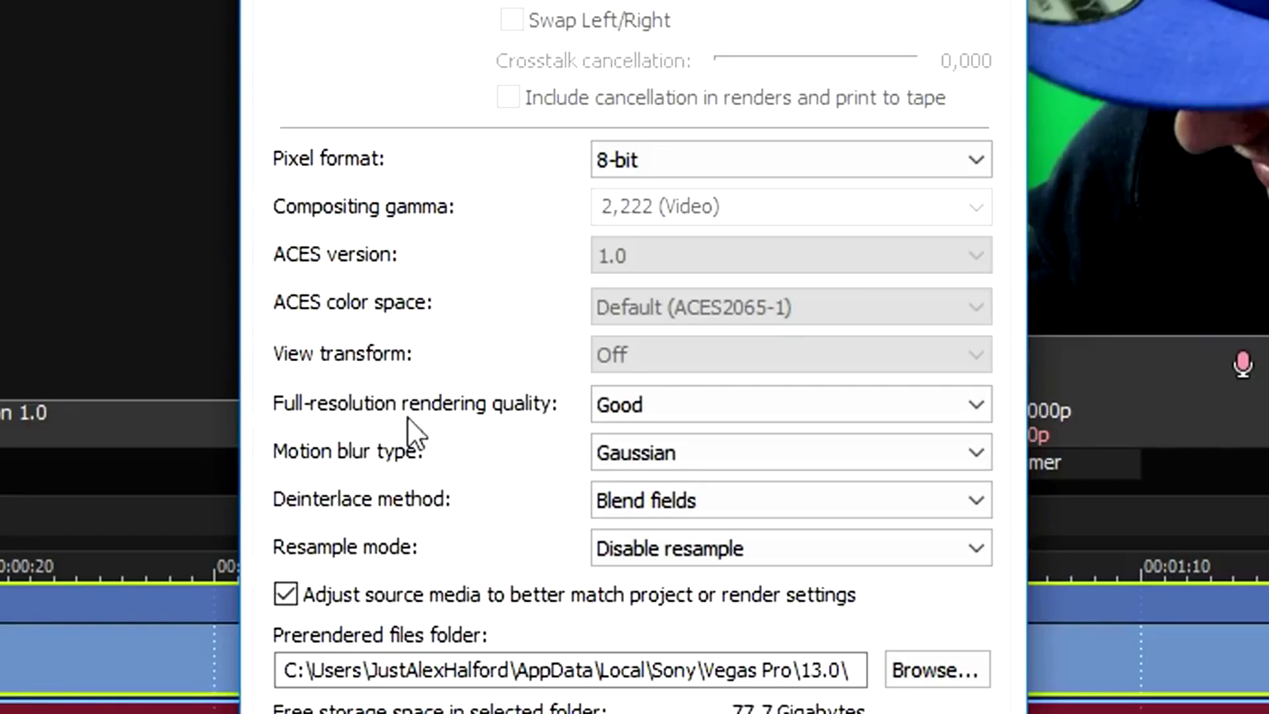
click(654, 378)
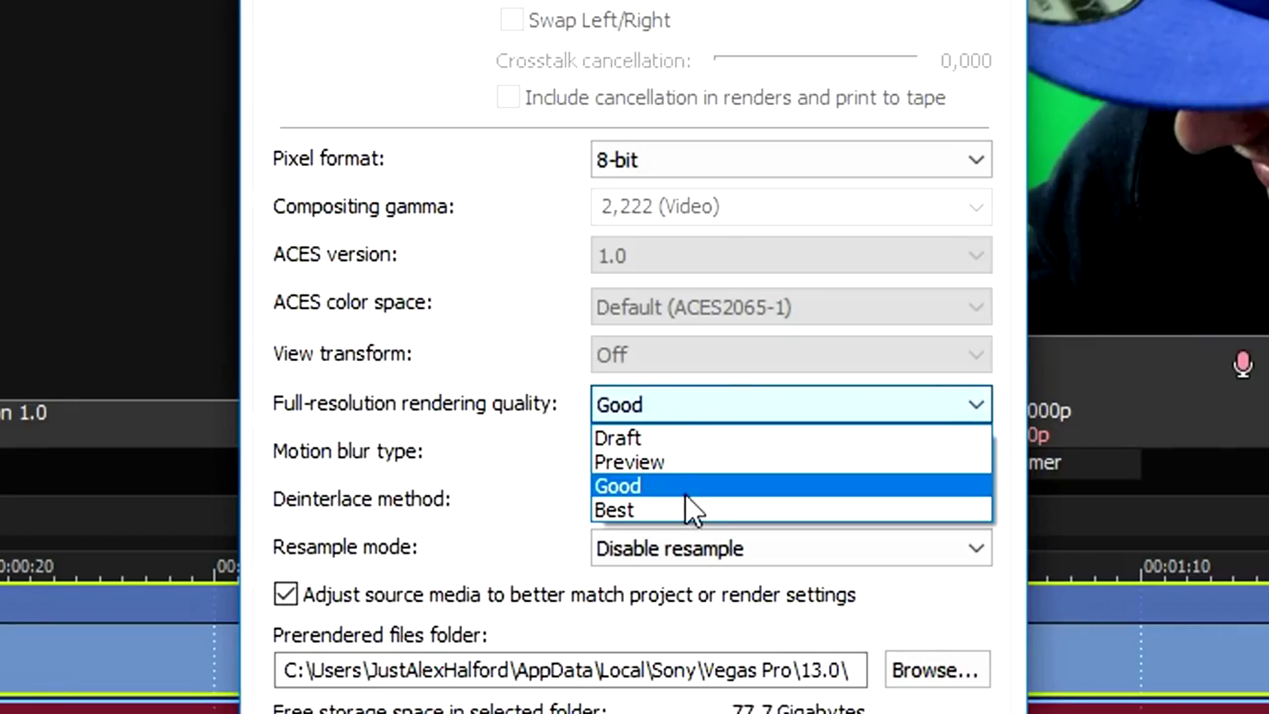
click(684, 510)
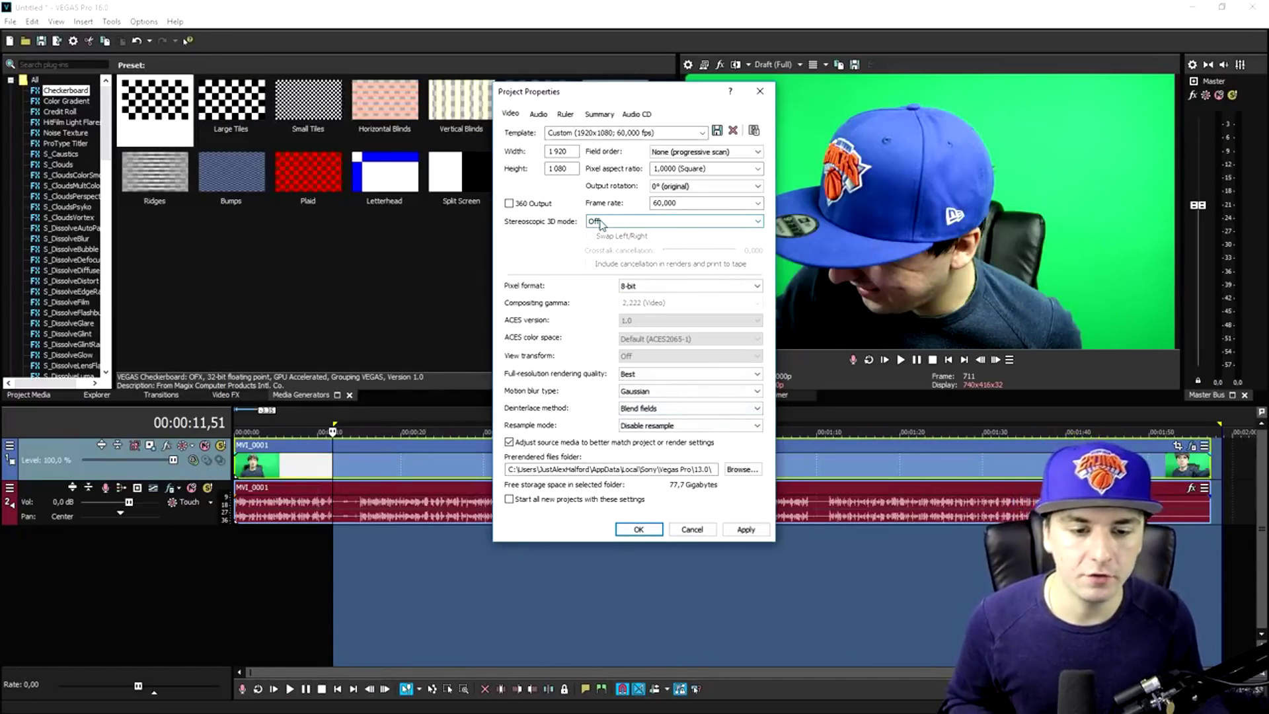
Save the settings as template 'Render Match Template', then apply and close Project Properties
click(613, 135)
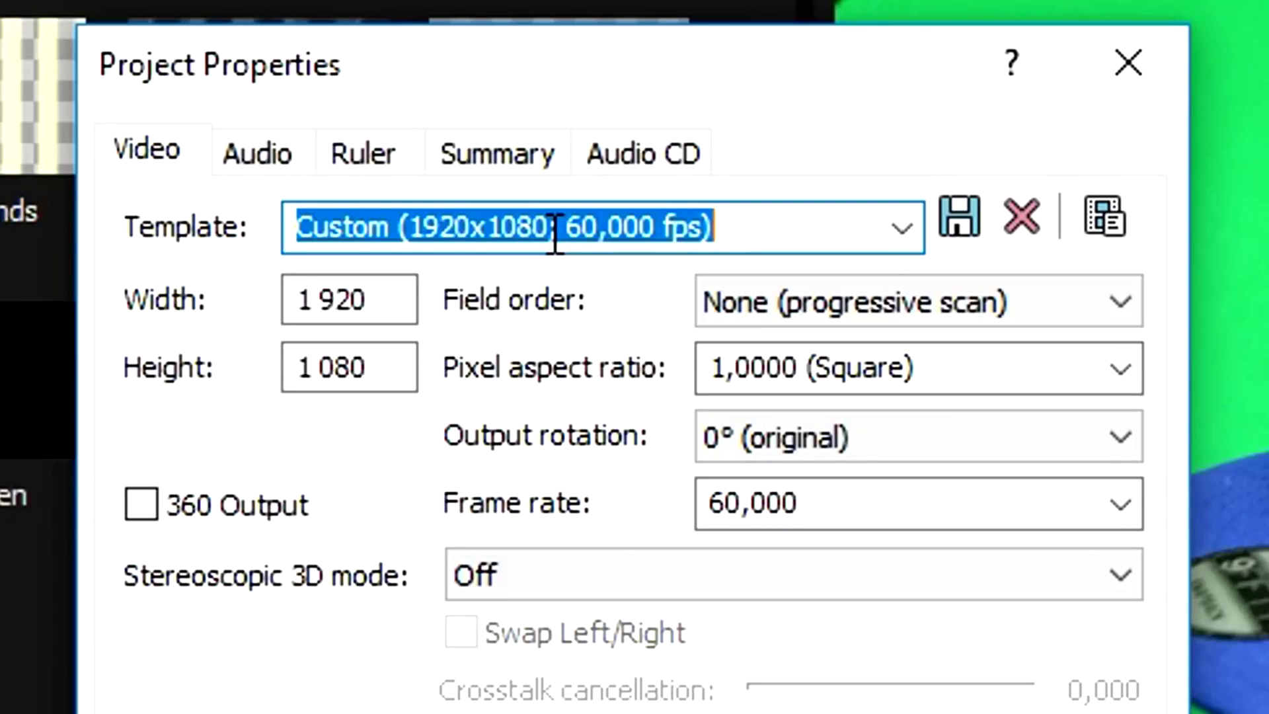
text(Render )
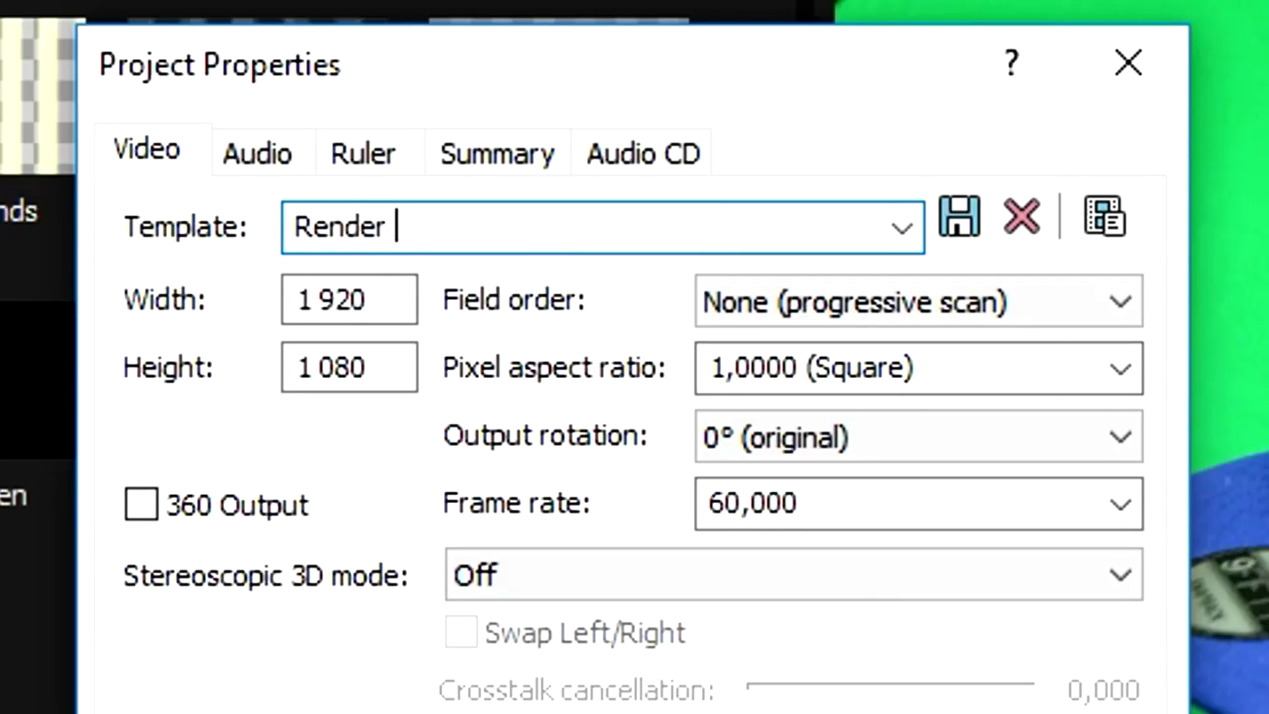
text(Match Template)
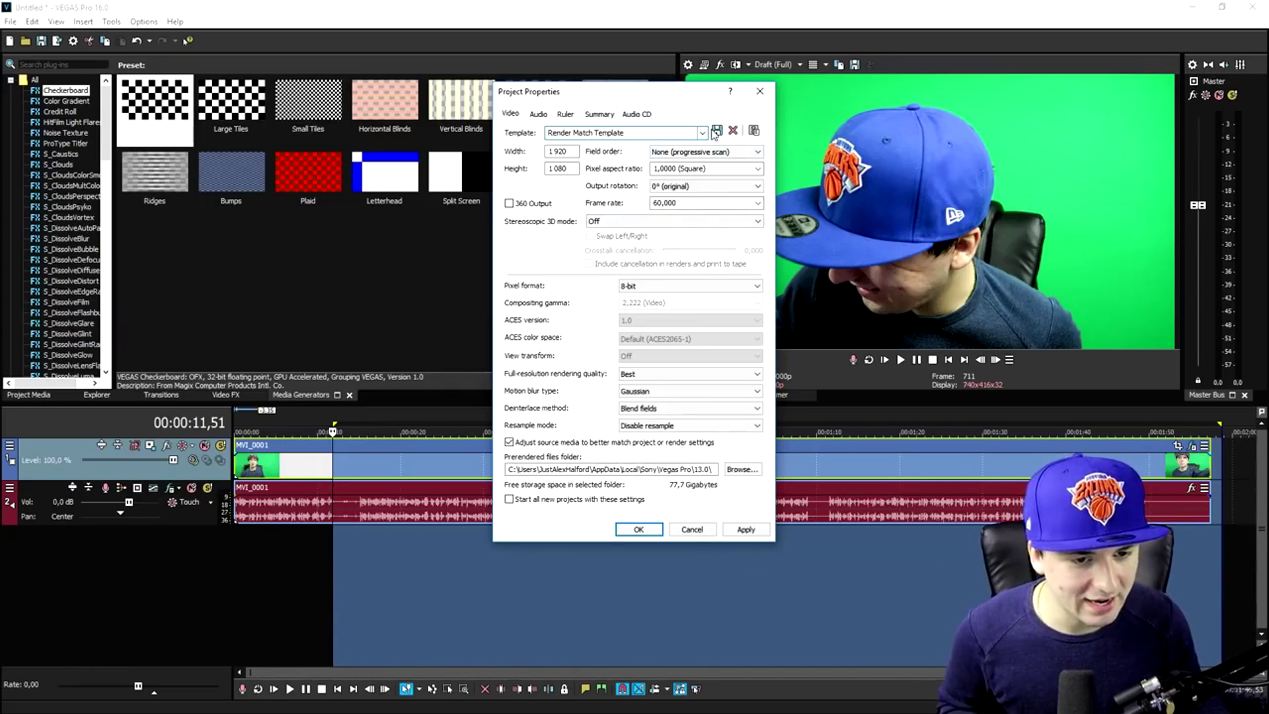
click(959, 217)
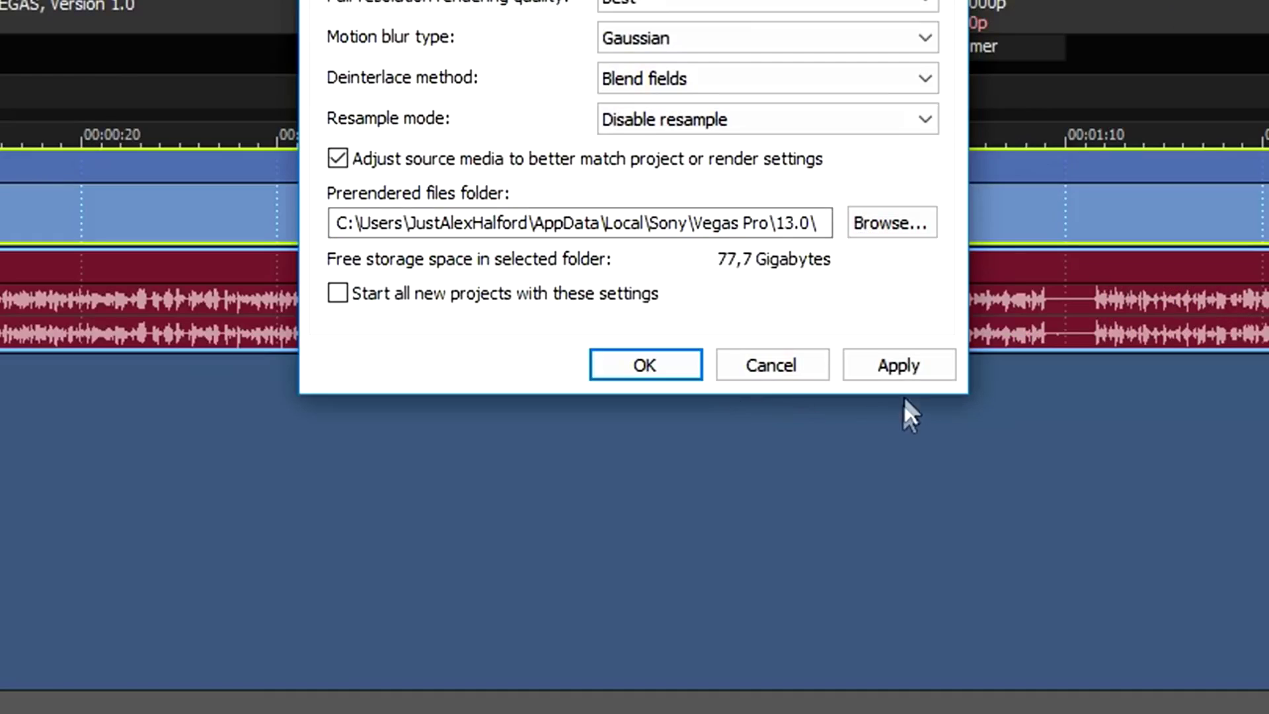
click(905, 368)
click(645, 365)
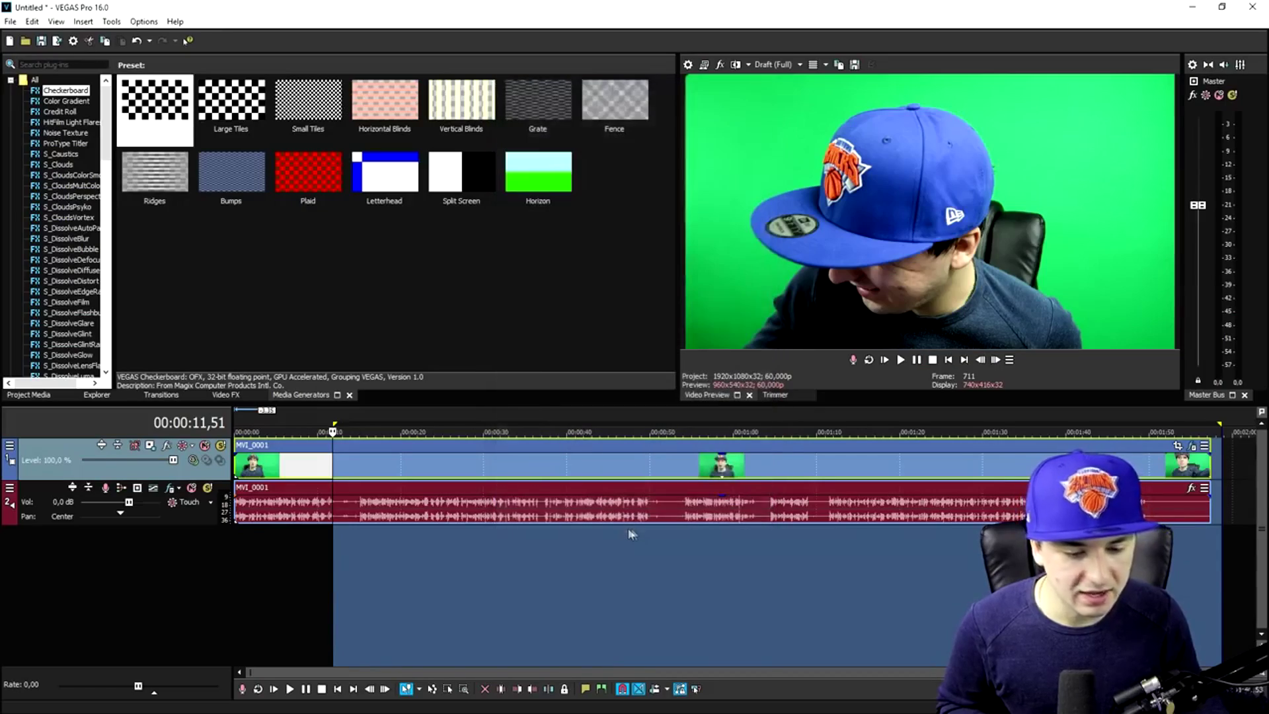
click(11, 21)
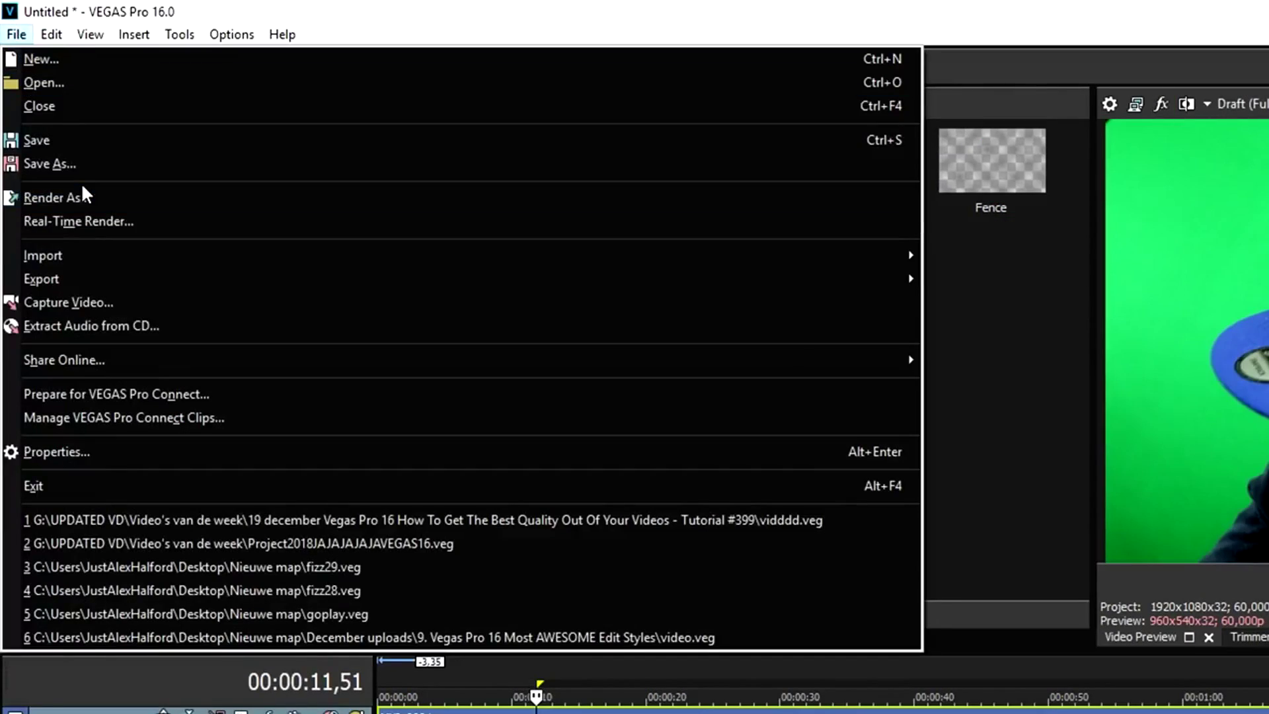
In Render As, select Sony AVC/MVC Internet 1920x1080-30p and open Customize Template
click(84, 196)
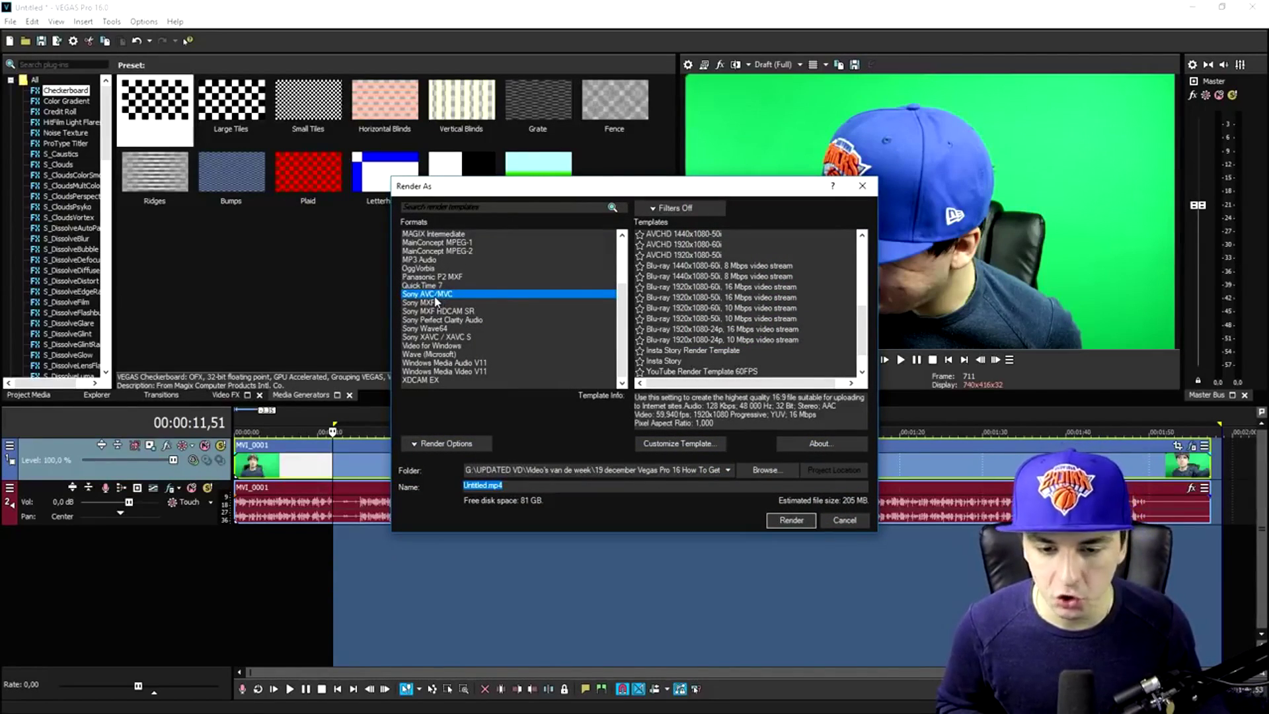
click(433, 294)
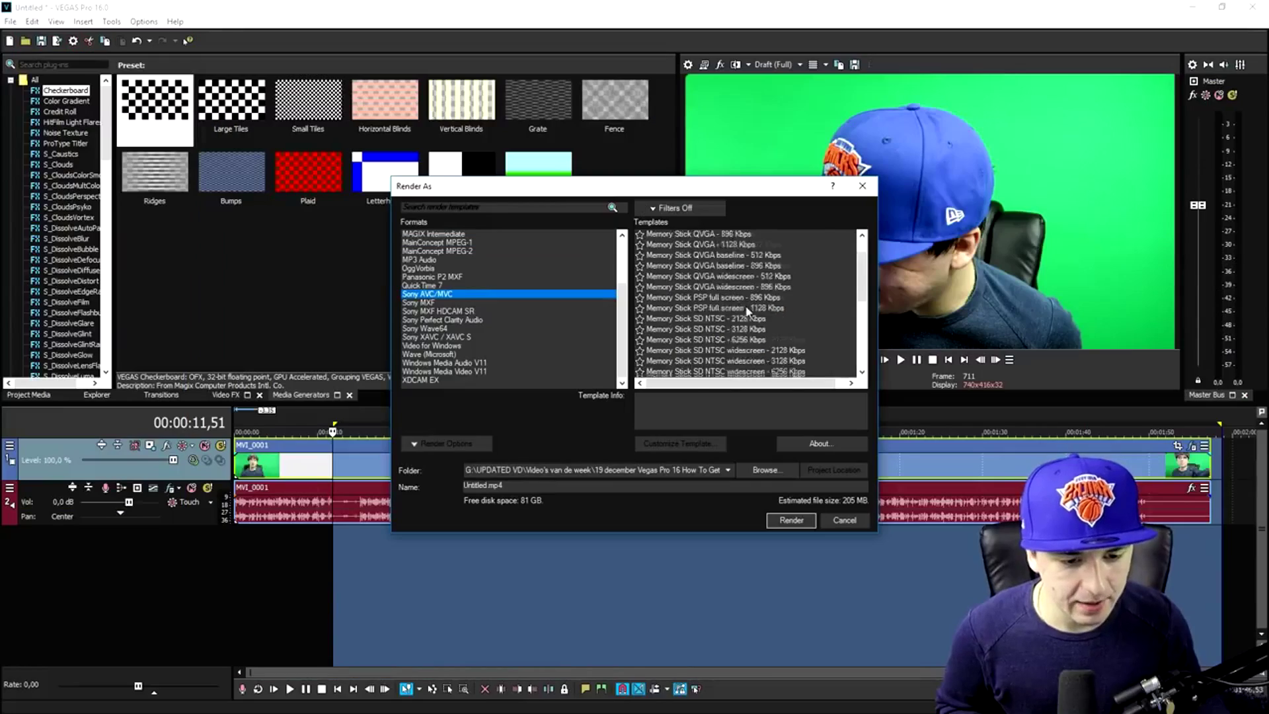
scroll(798, 257, down, 8)
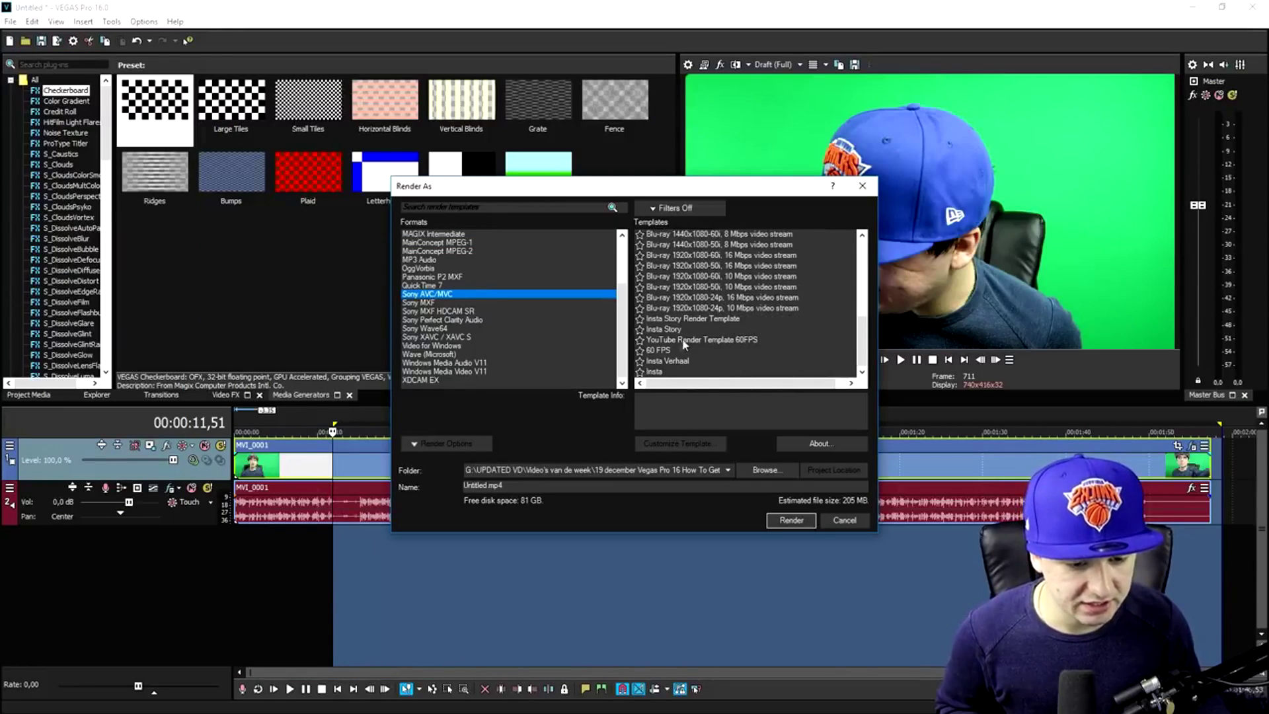
click(684, 341)
scroll(711, 271, up, 8)
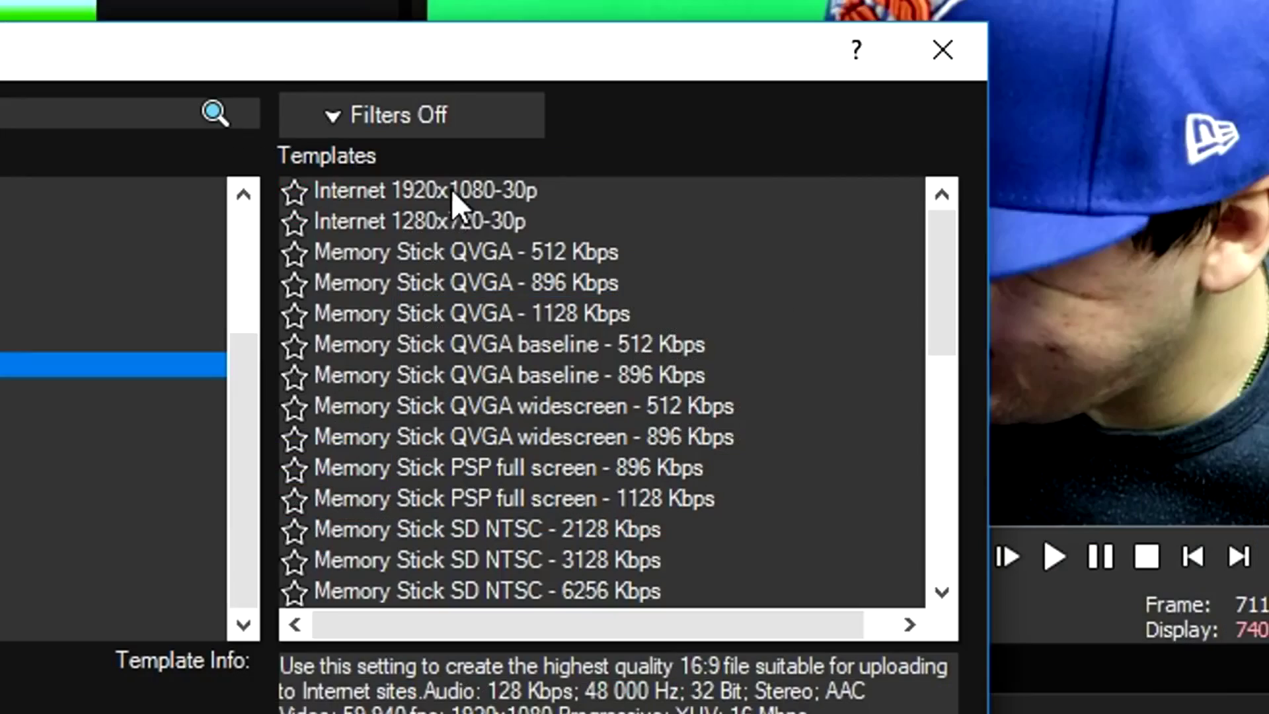
click(449, 196)
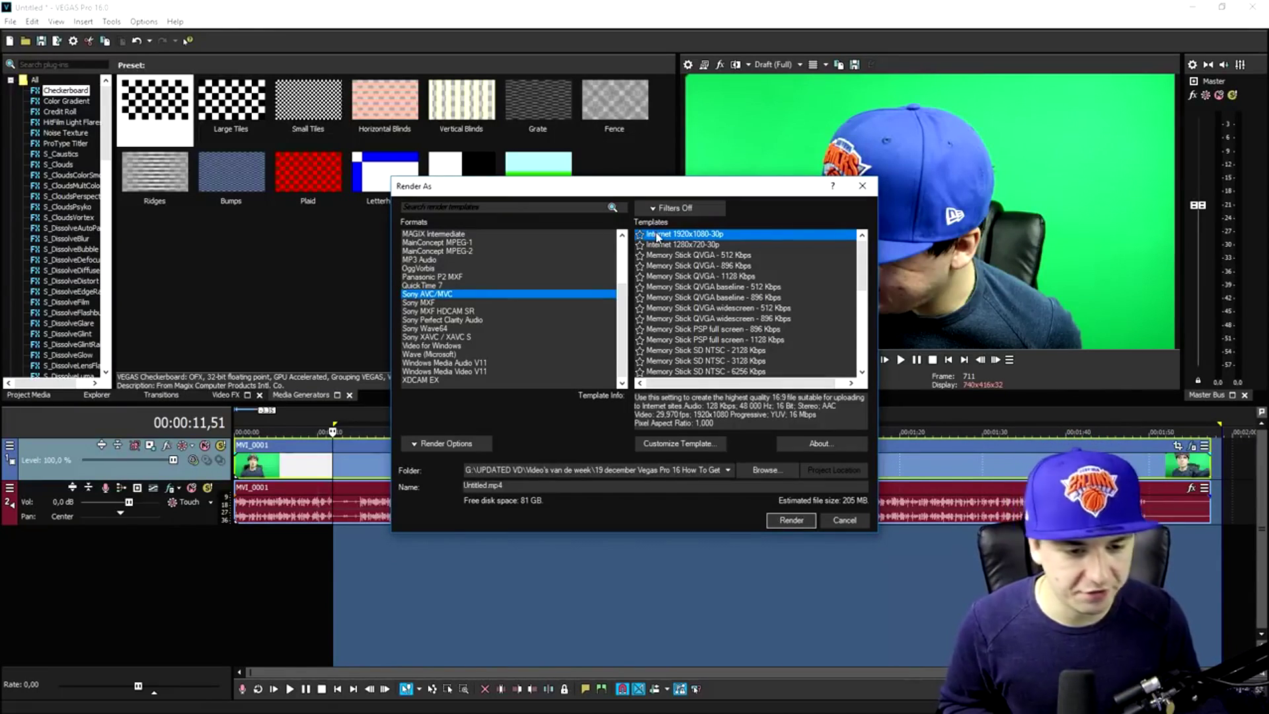
drag(739, 193, 520, 166)
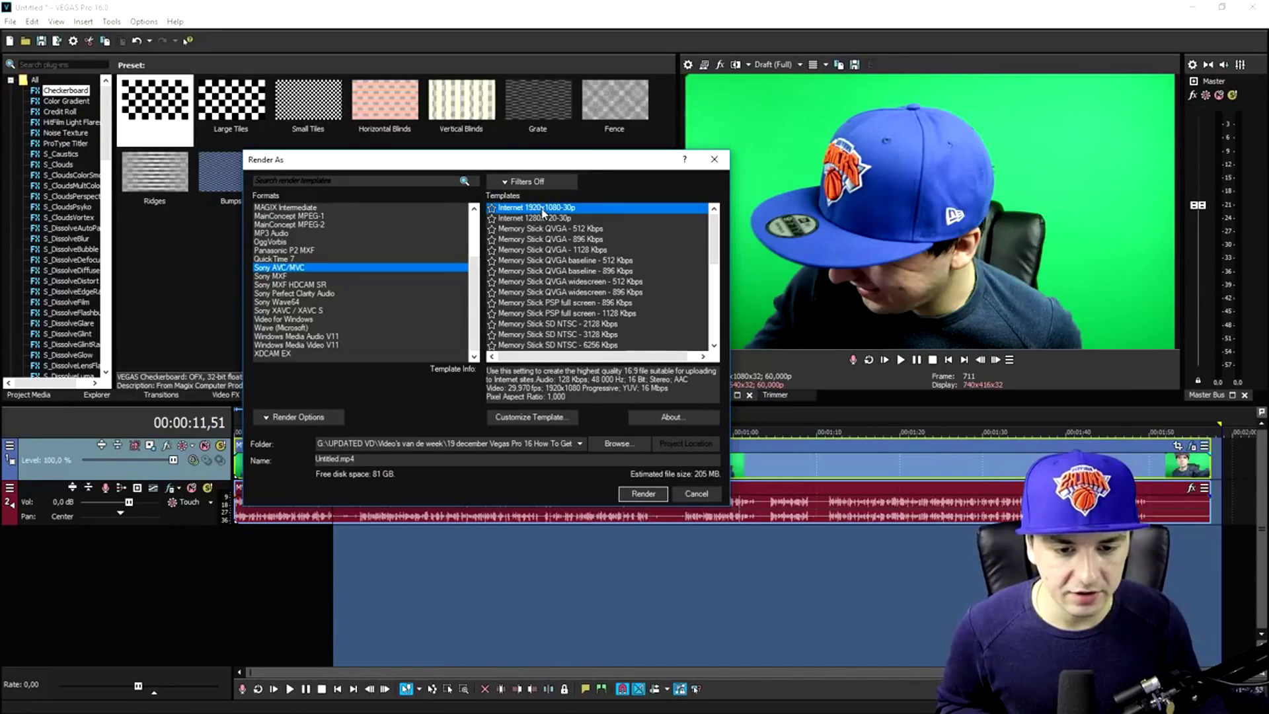
click(532, 417)
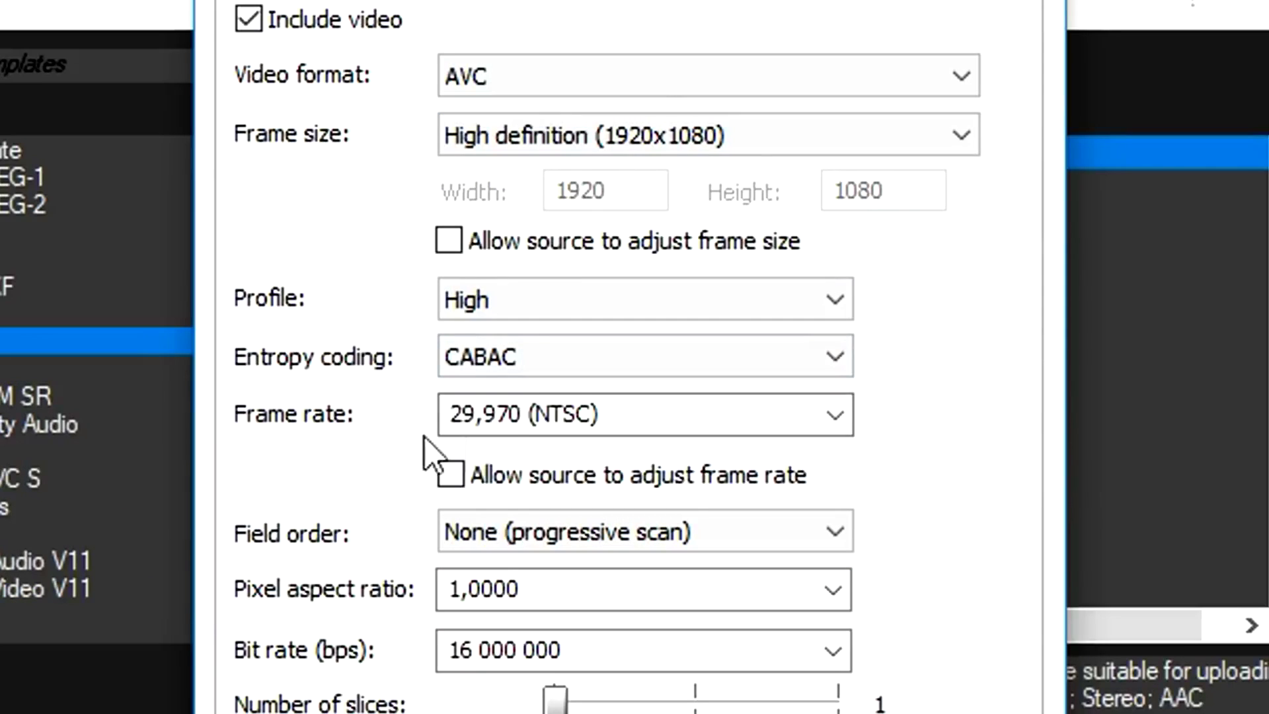
Set the render frame rate to 60, leaving audio enabled after checking Audio and System settings
click(668, 421)
text(60)
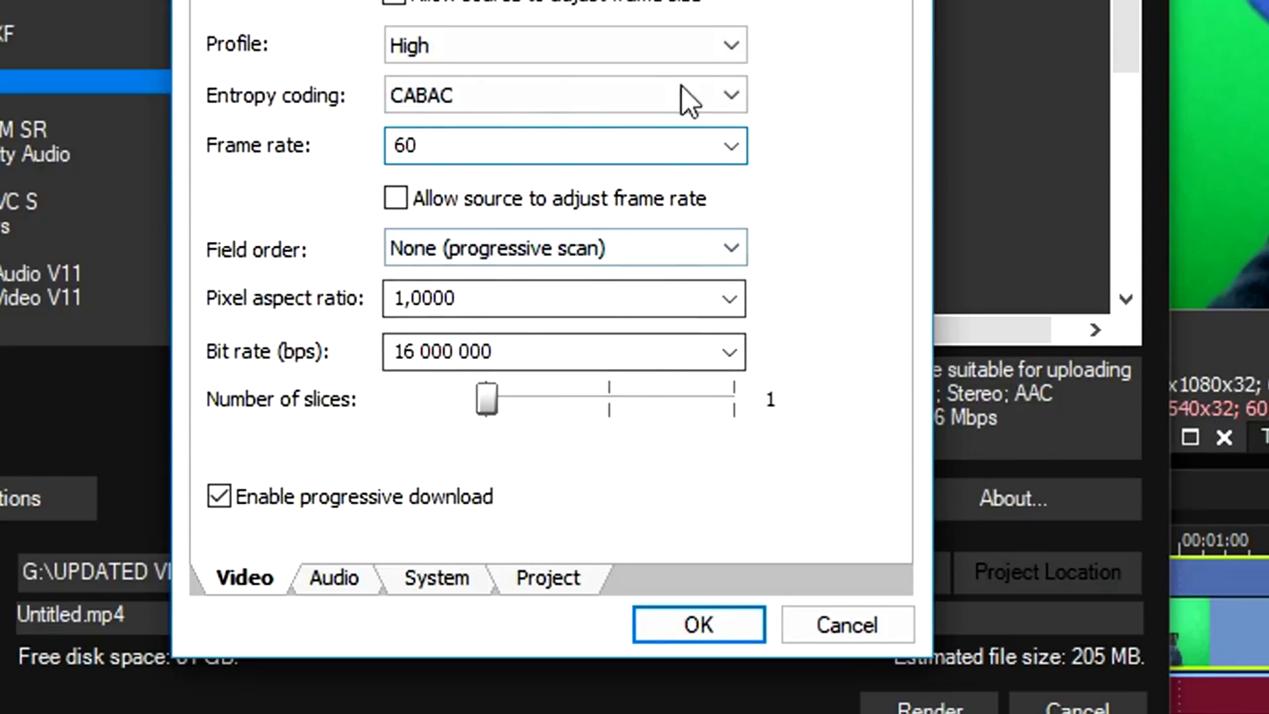
click(340, 585)
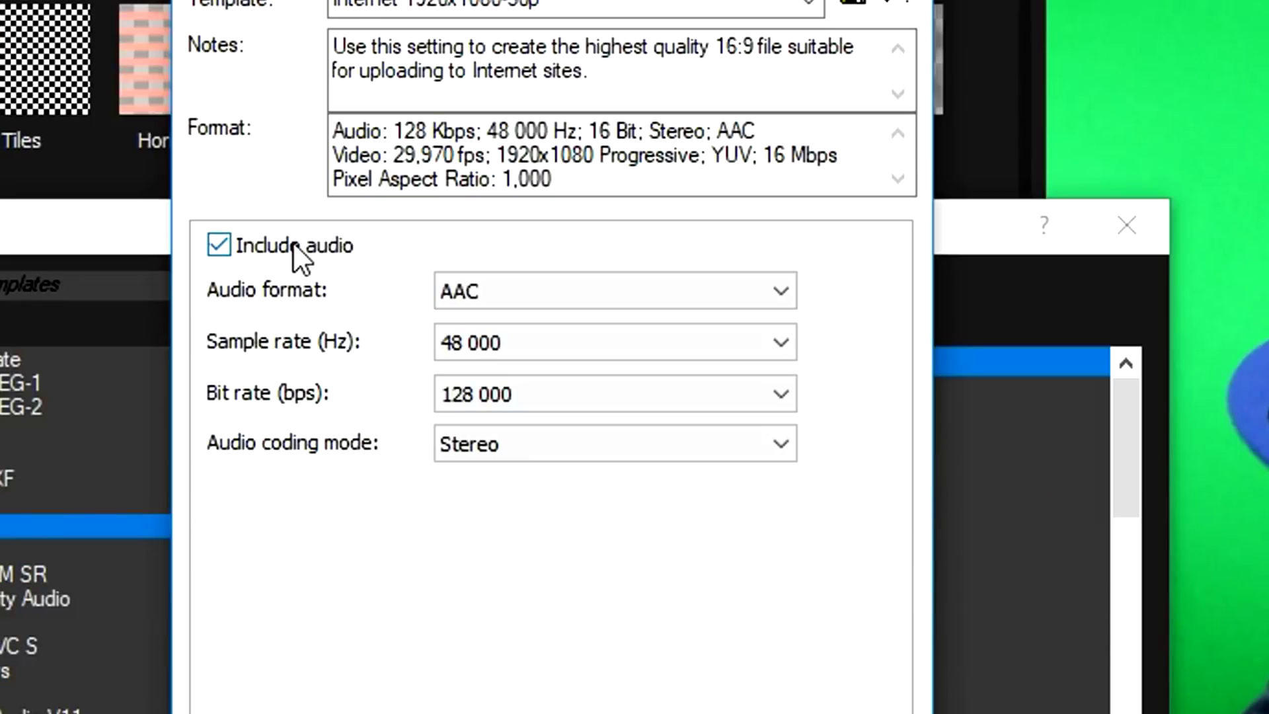
click(292, 242)
click(292, 242)
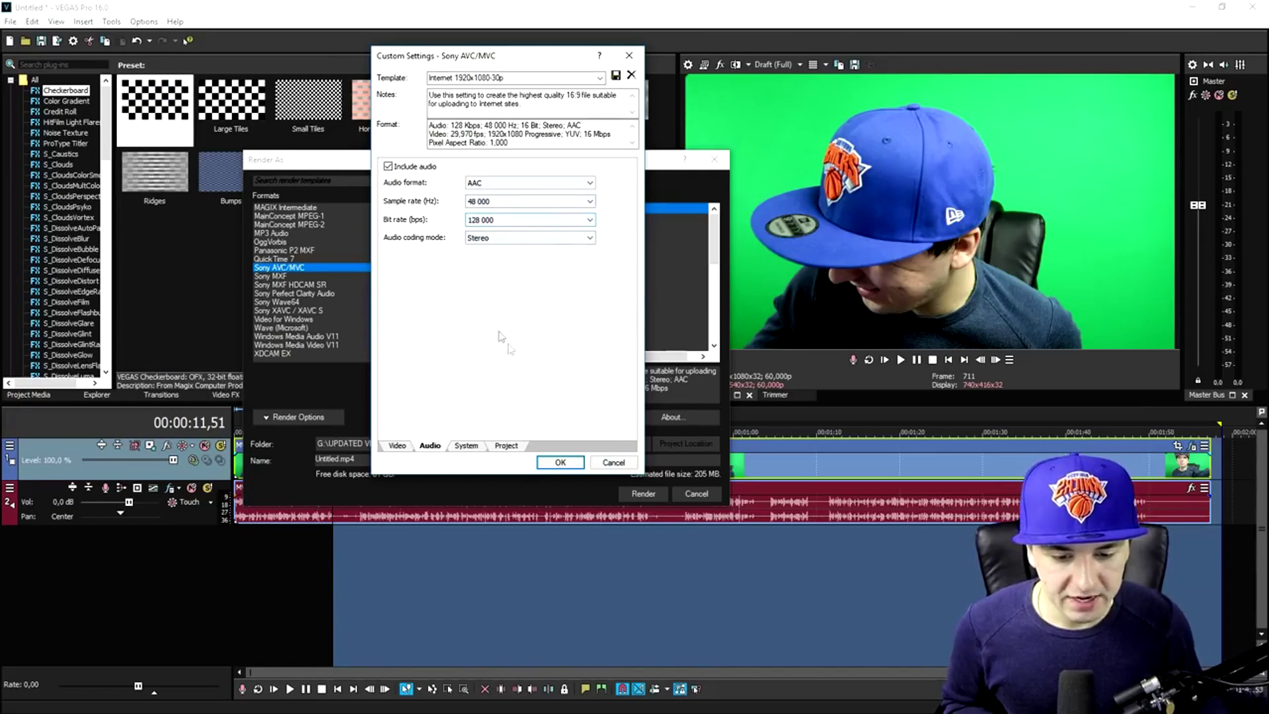
click(466, 445)
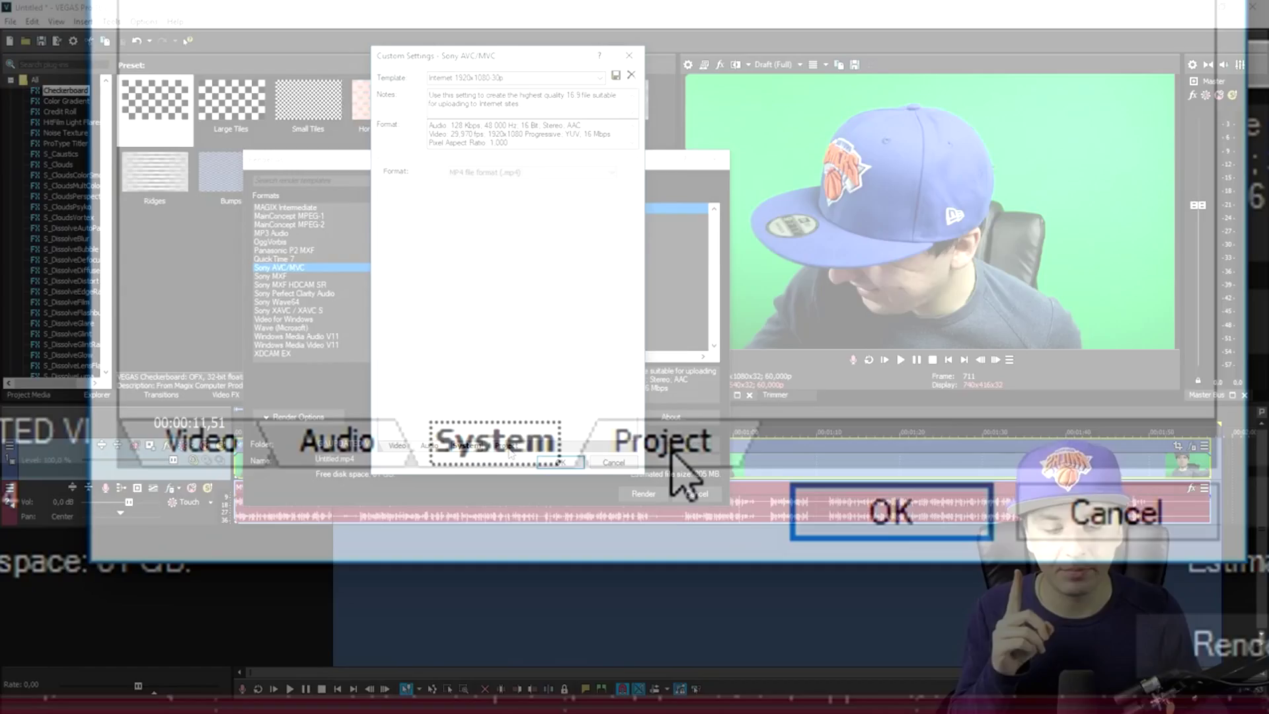
click(507, 446)
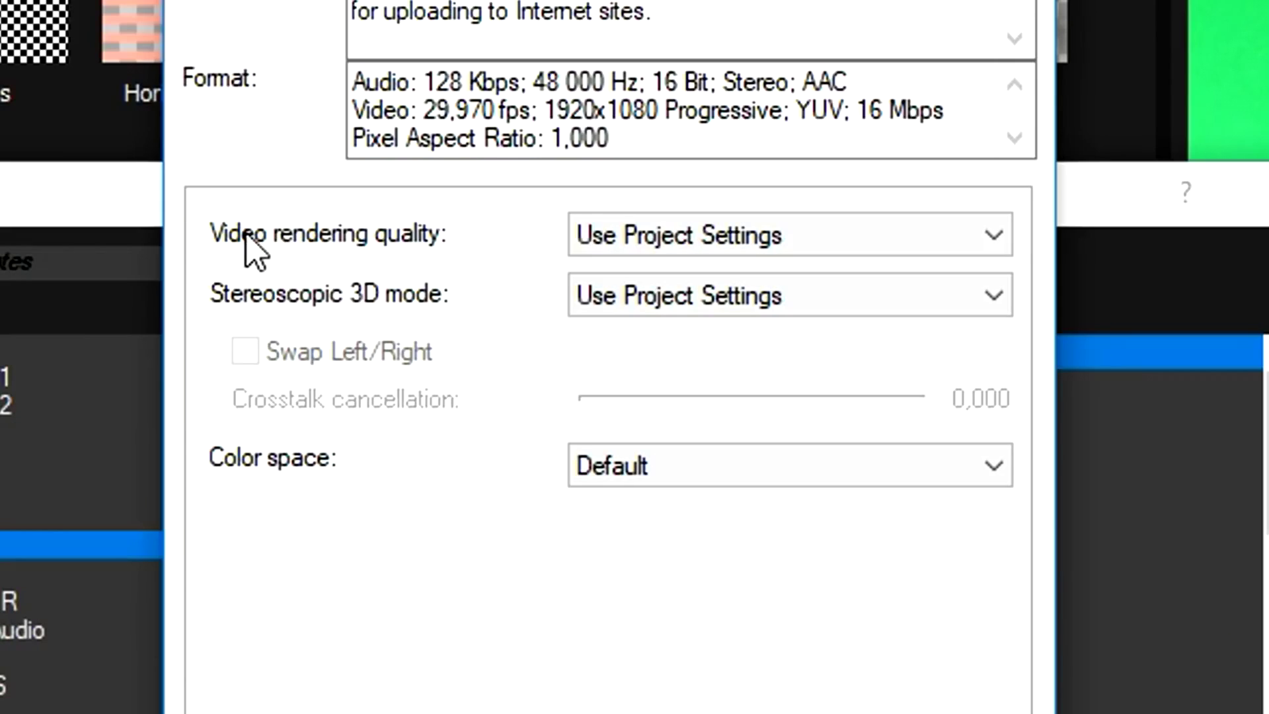
Set video rendering quality to Best and rename the template to '60'
click(702, 245)
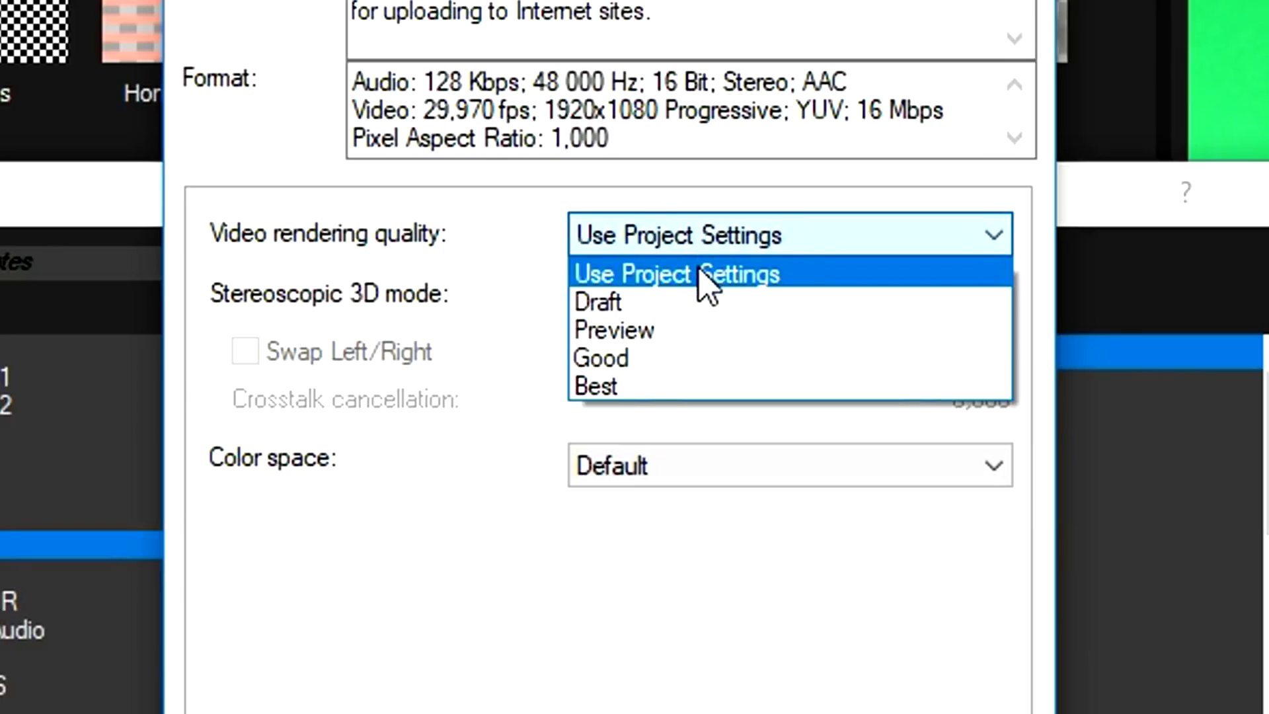
click(644, 388)
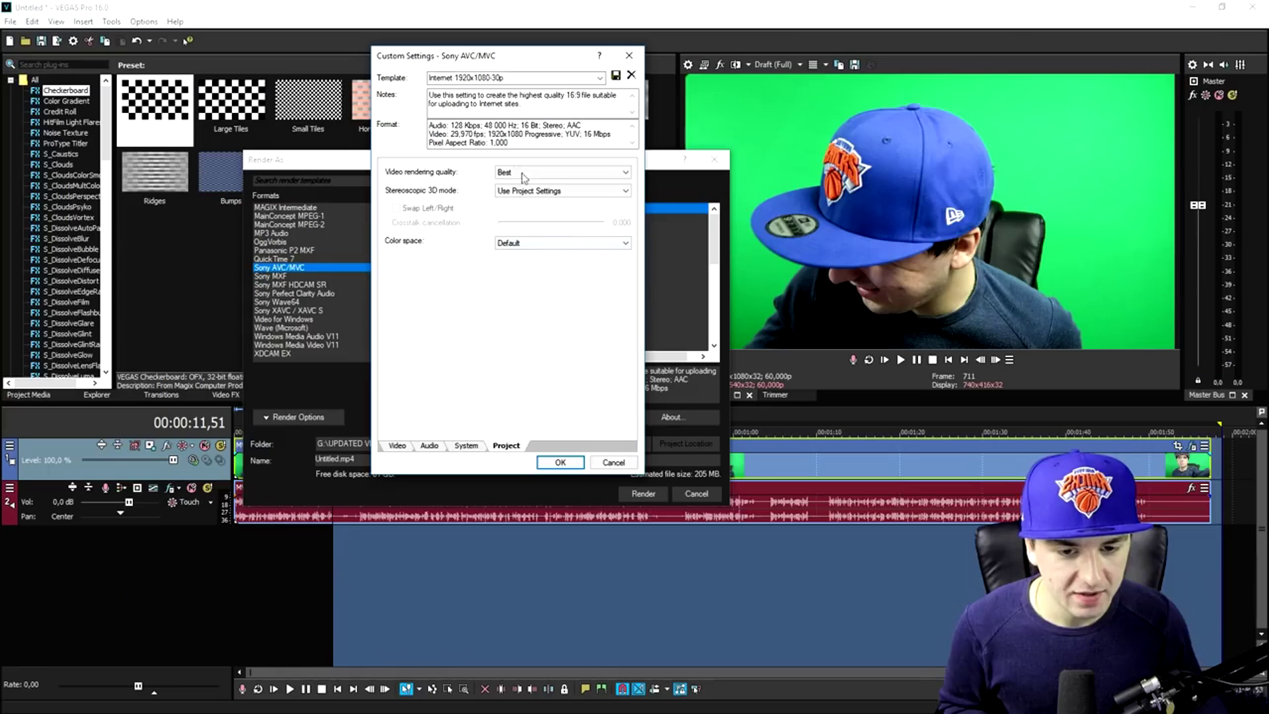
click(520, 75)
text(60)
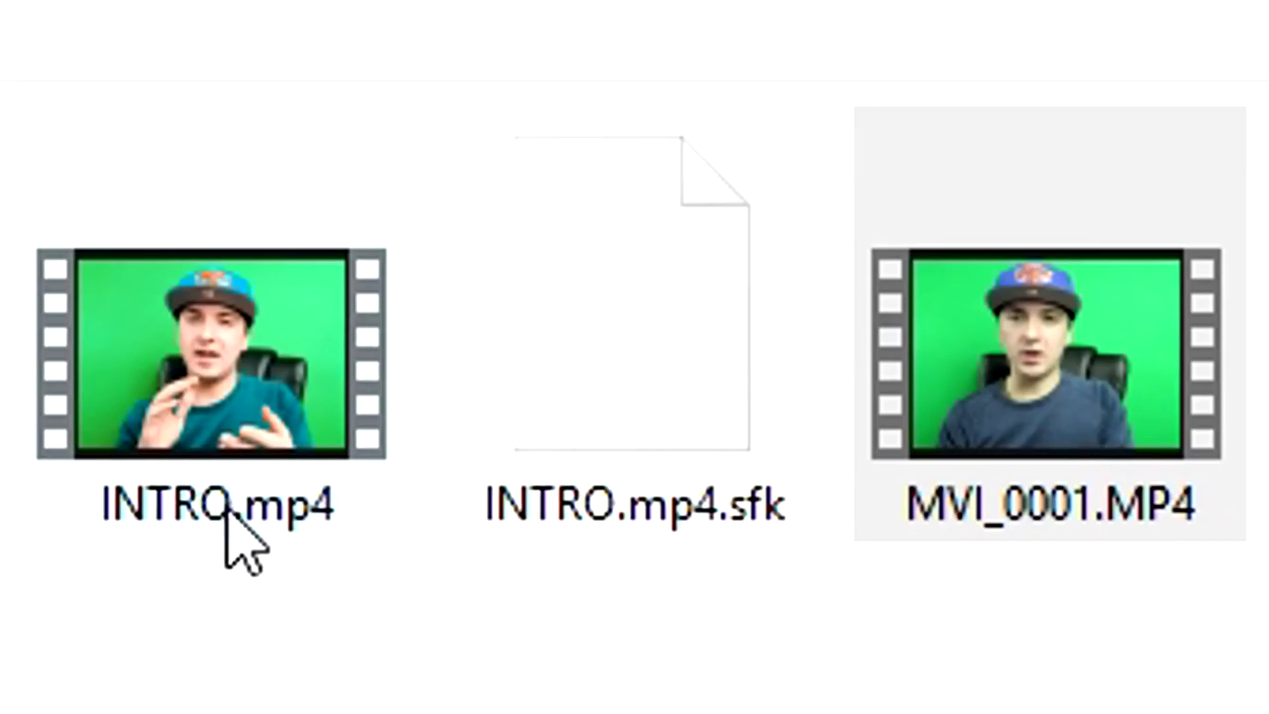
Play INTRO.mp4 in Movies & TV, go full screen and back, then close the player
mouse_move(226, 511)
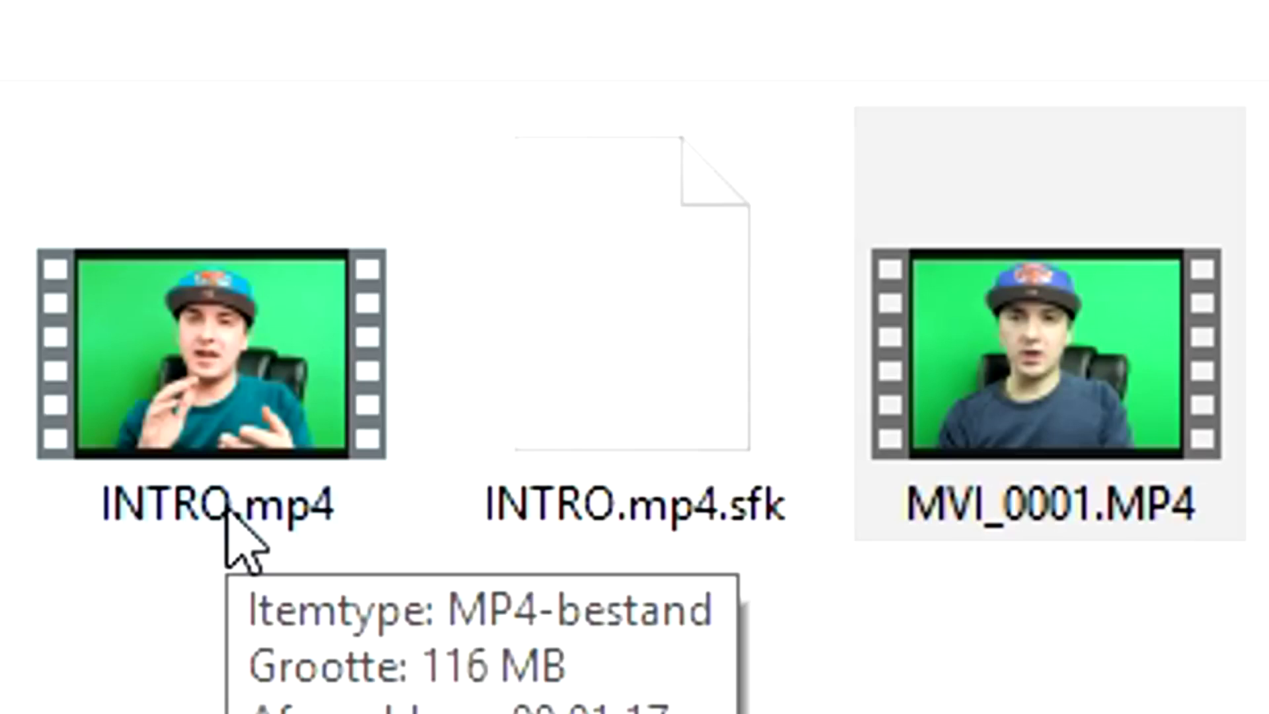
double_click(227, 512)
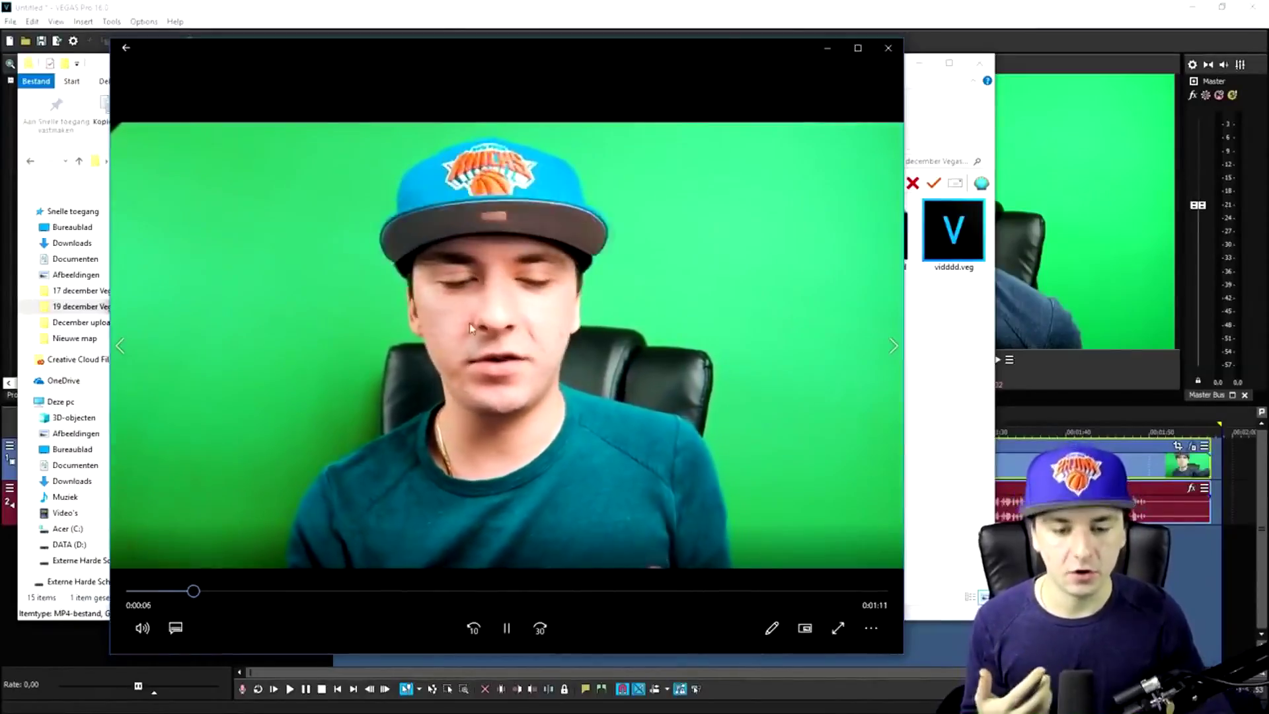
double_click(495, 296)
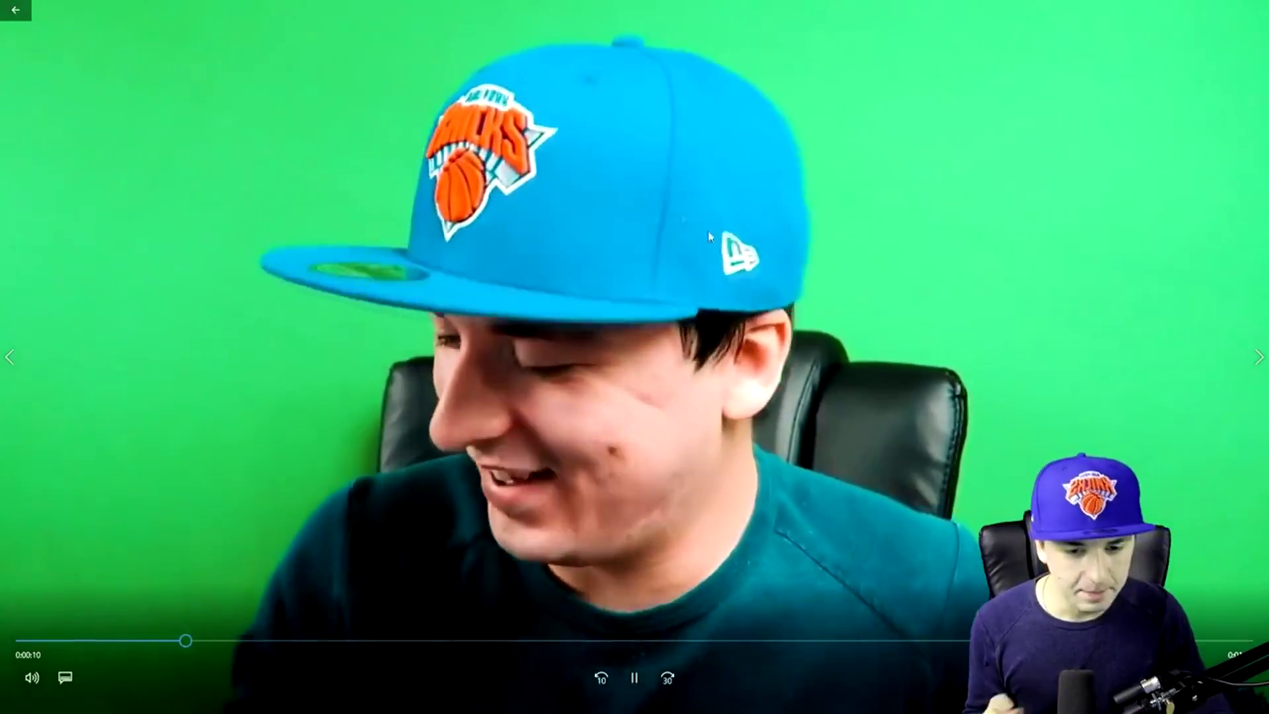
double_click(680, 213)
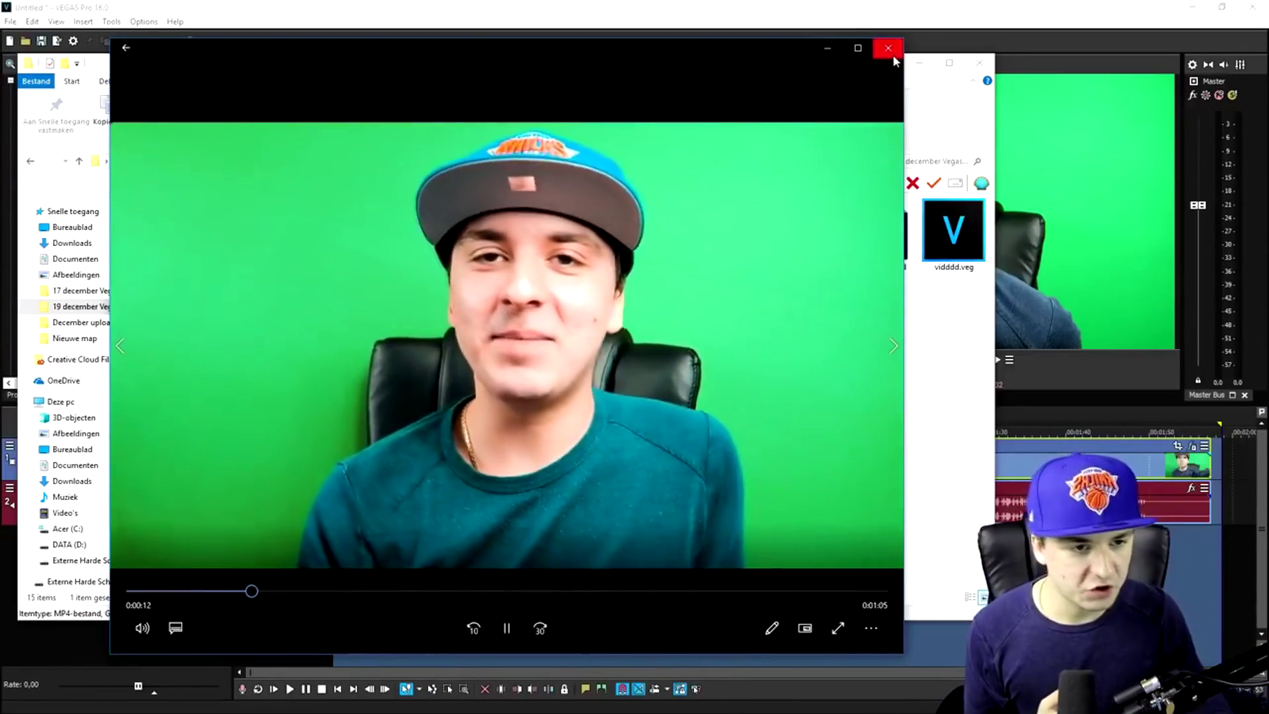
click(894, 54)
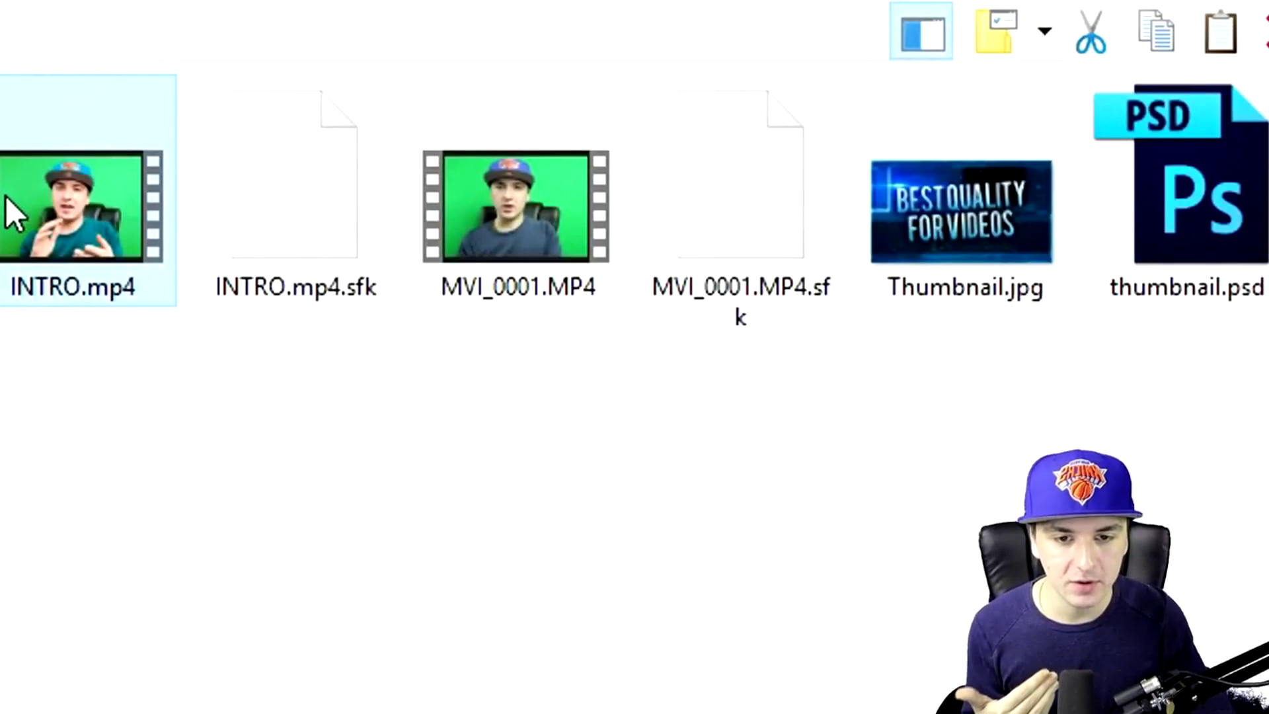
mouse_move(2, 140)
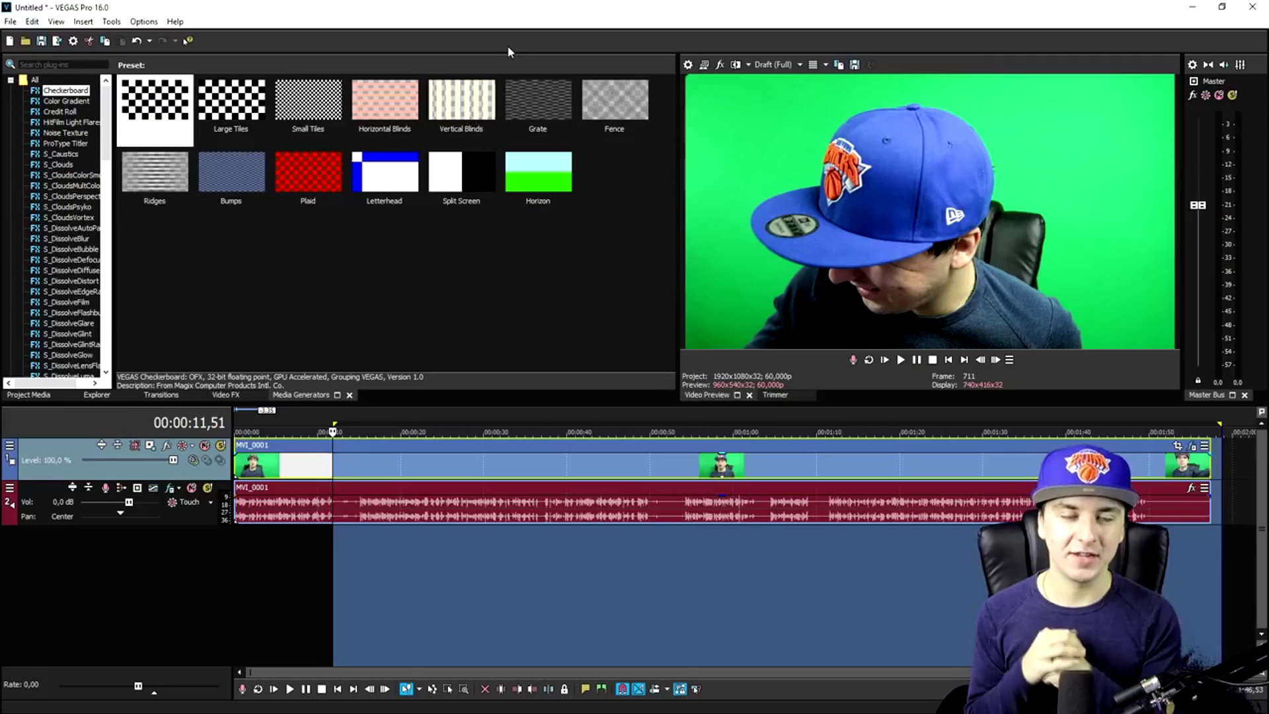